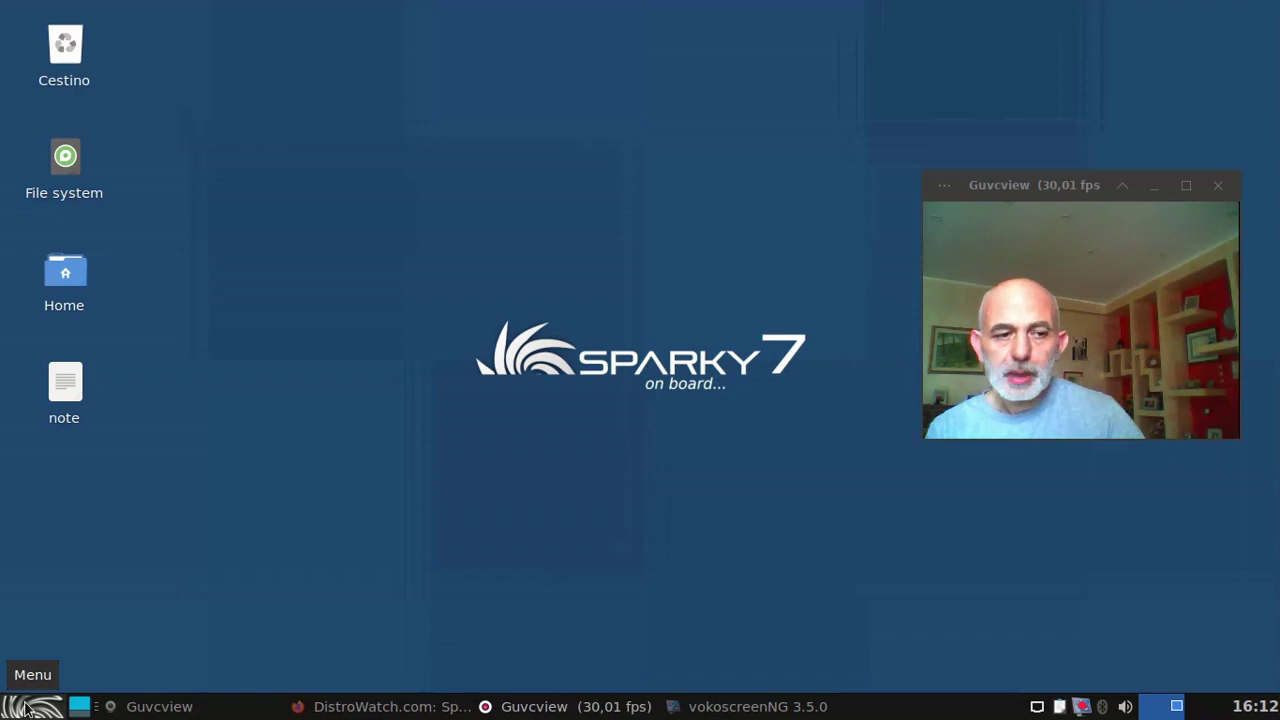
# Launch APTus AppCenter and authenticate with the account password.
pyautogui.click(26, 706)
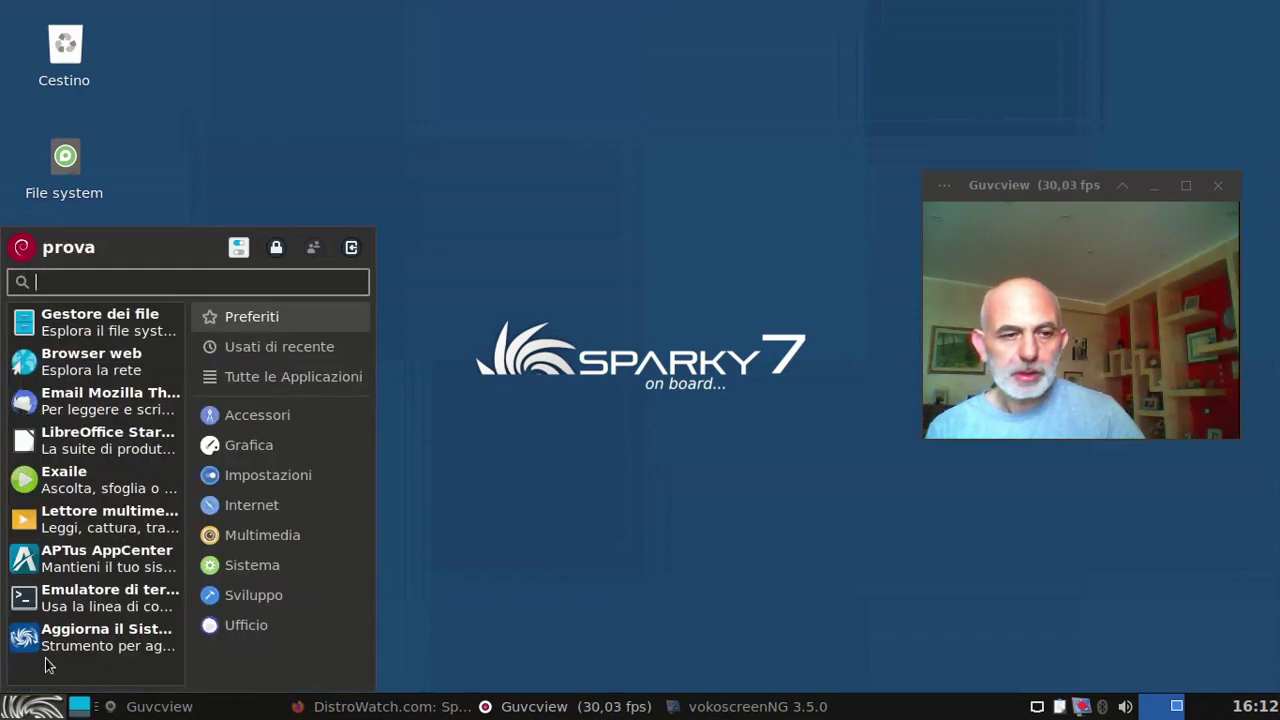
pyautogui.click(98, 553)
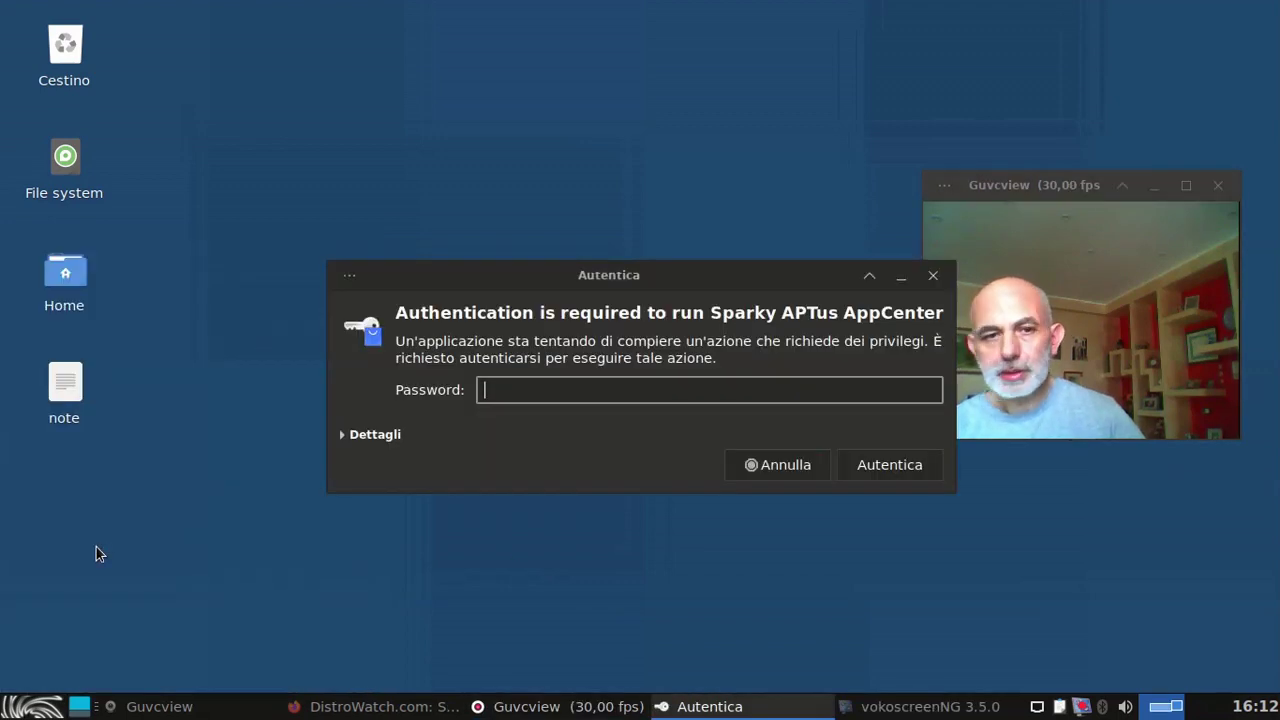
pyautogui.write('•••••')
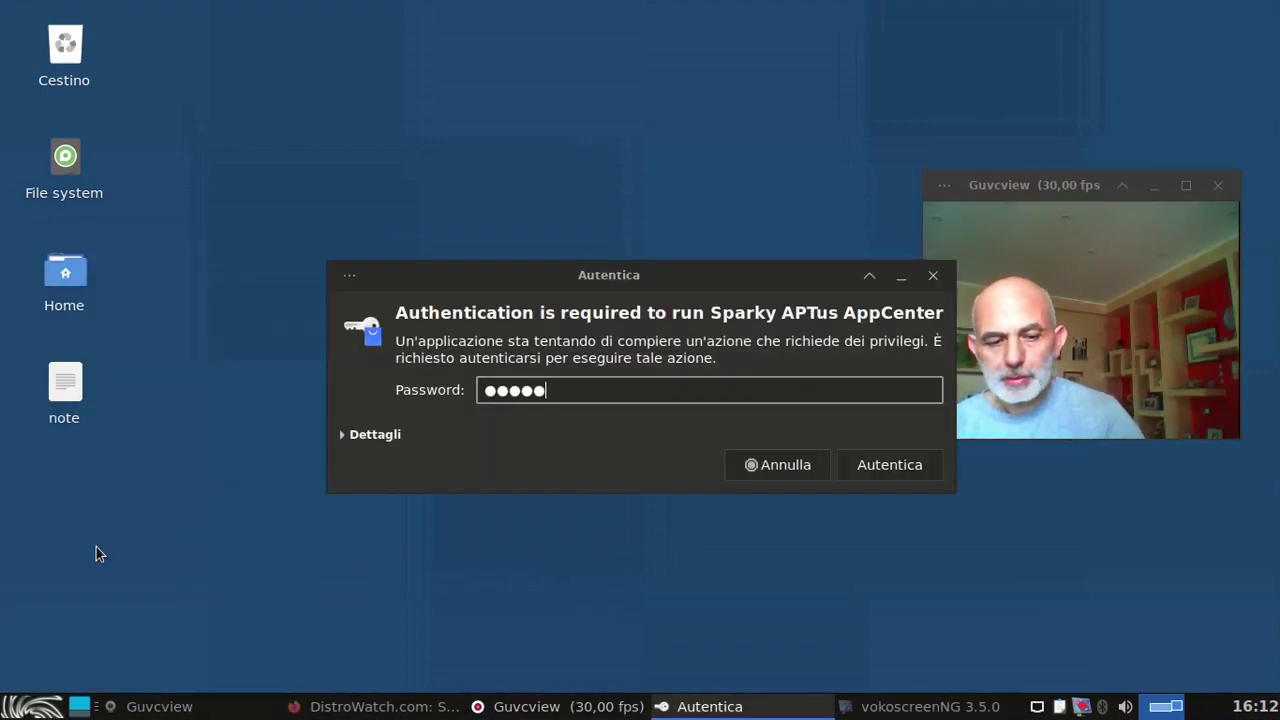
pyautogui.write('•••')
pyautogui.press('Return')
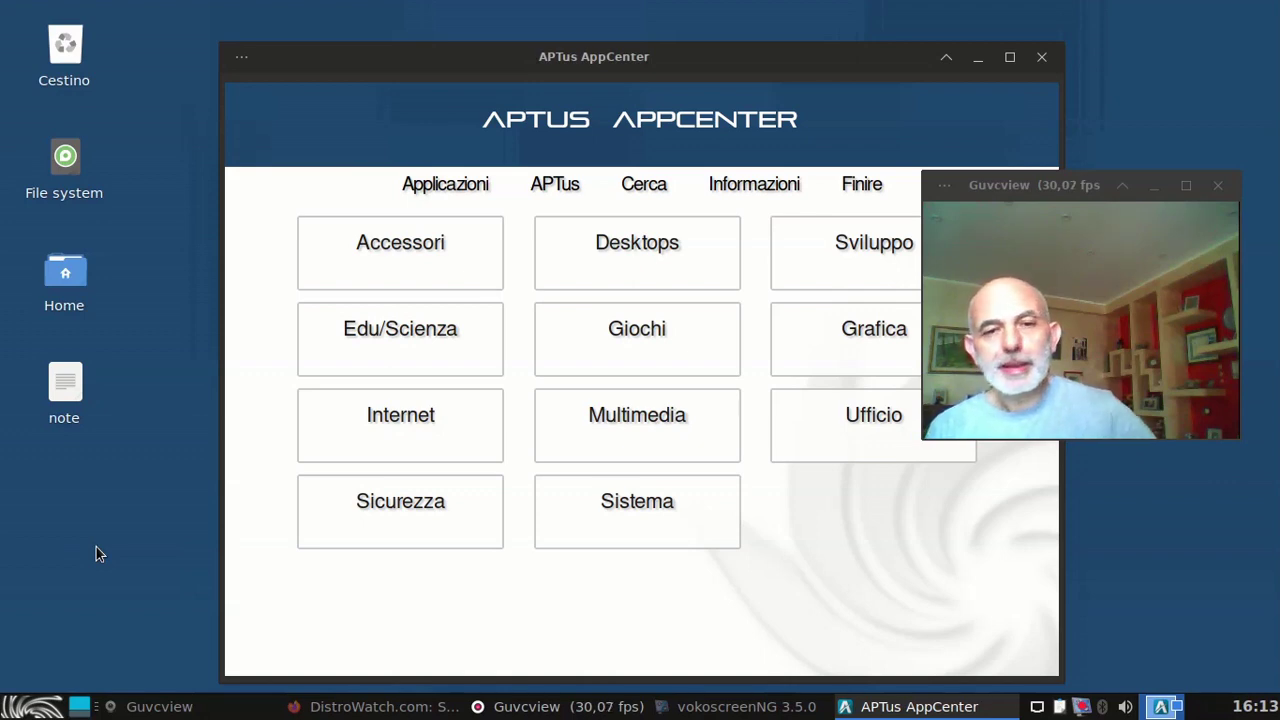
# Move the AppCenter window clear of the webcam view and examine the APTus package maintenance tools.
pyautogui.moveTo(780, 57); pyautogui.dragTo(629, 50)
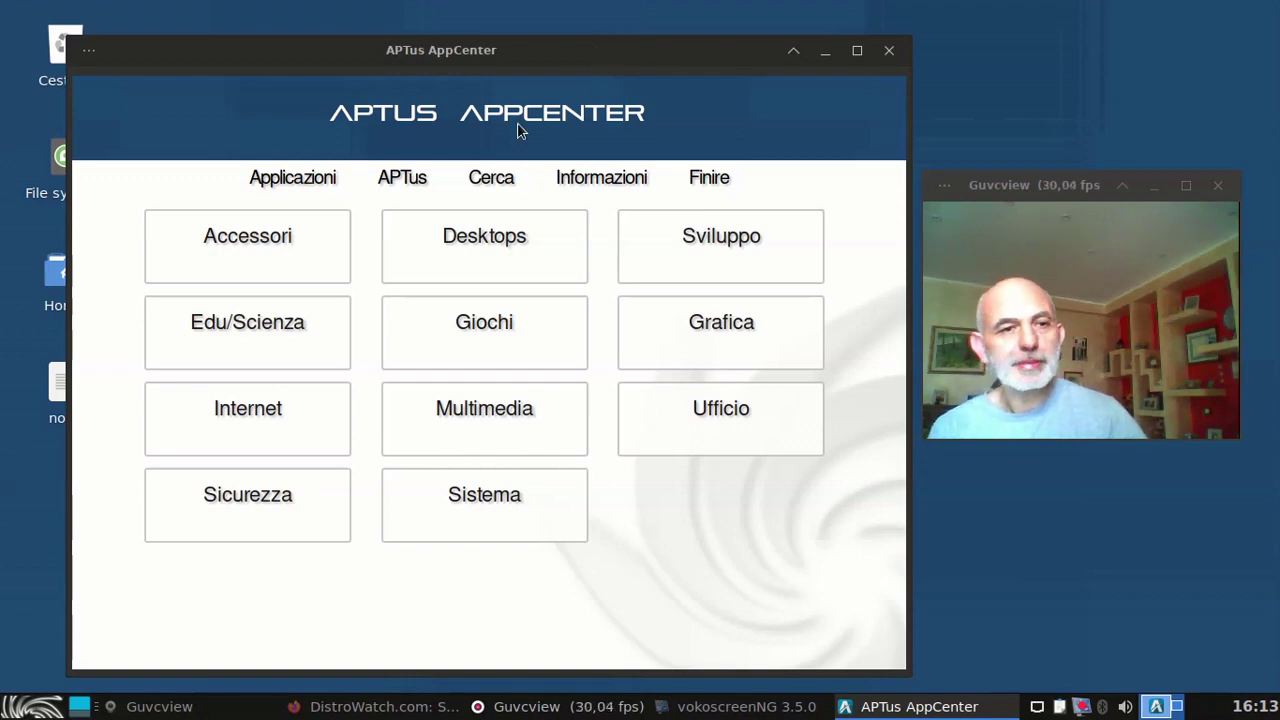
pyautogui.moveTo(344, 63); pyautogui.dragTo(316, 45)
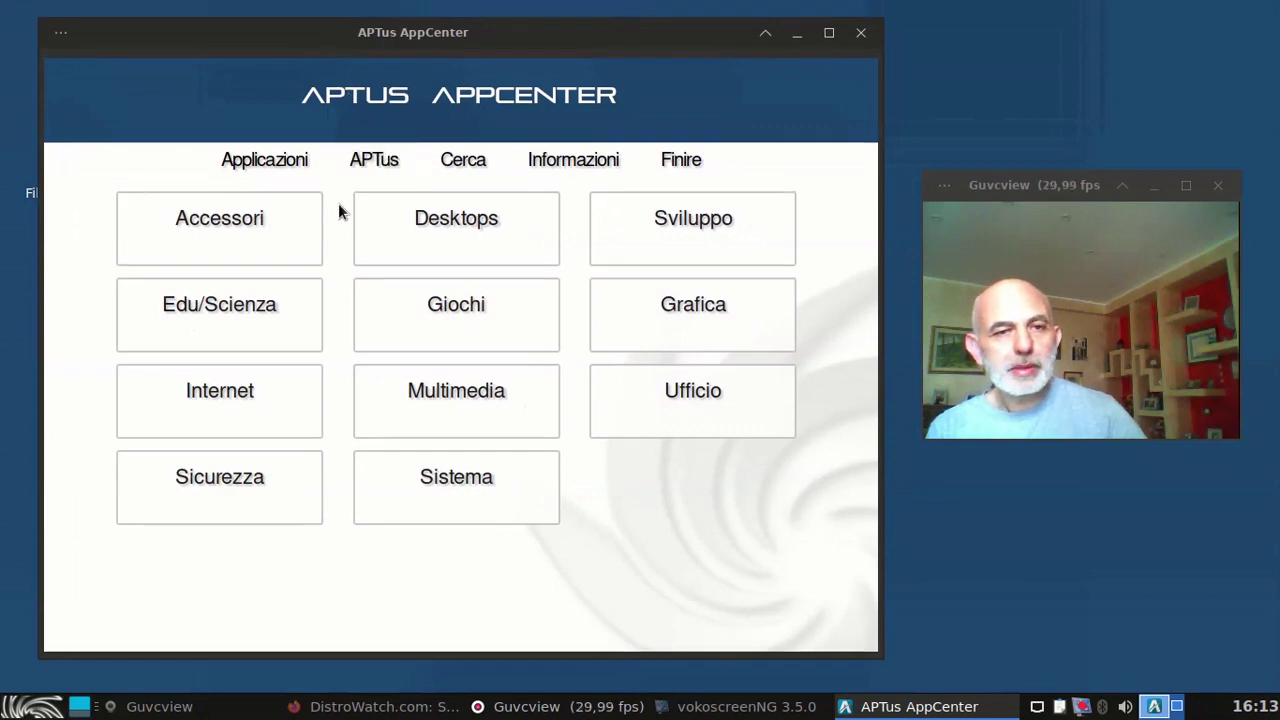
pyautogui.click(375, 160)
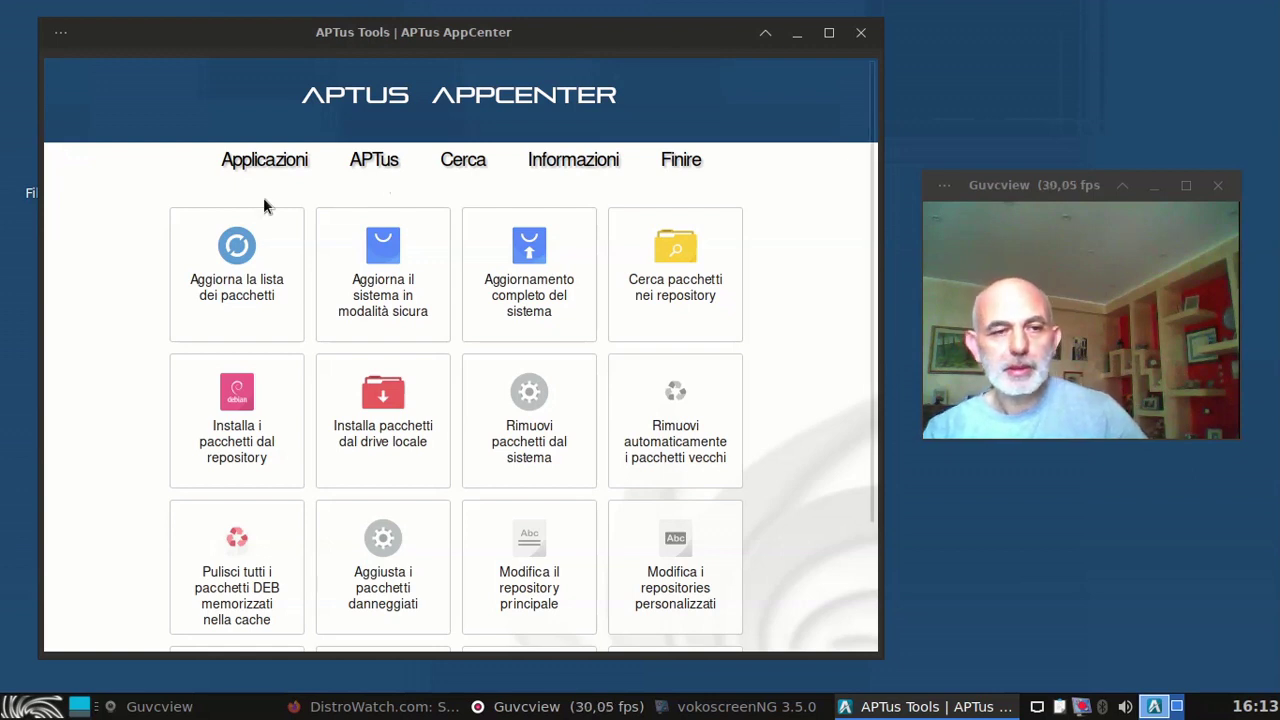
pyautogui.click(232, 268)
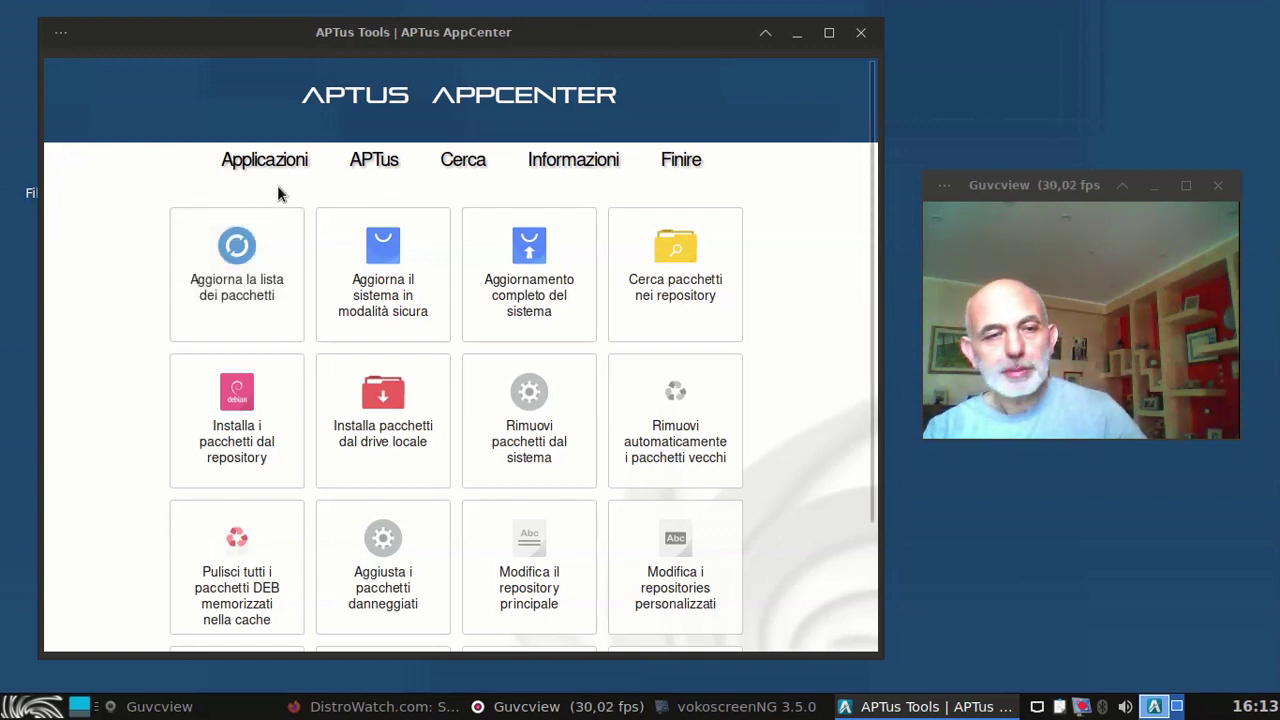
pyautogui.click(327, 216)
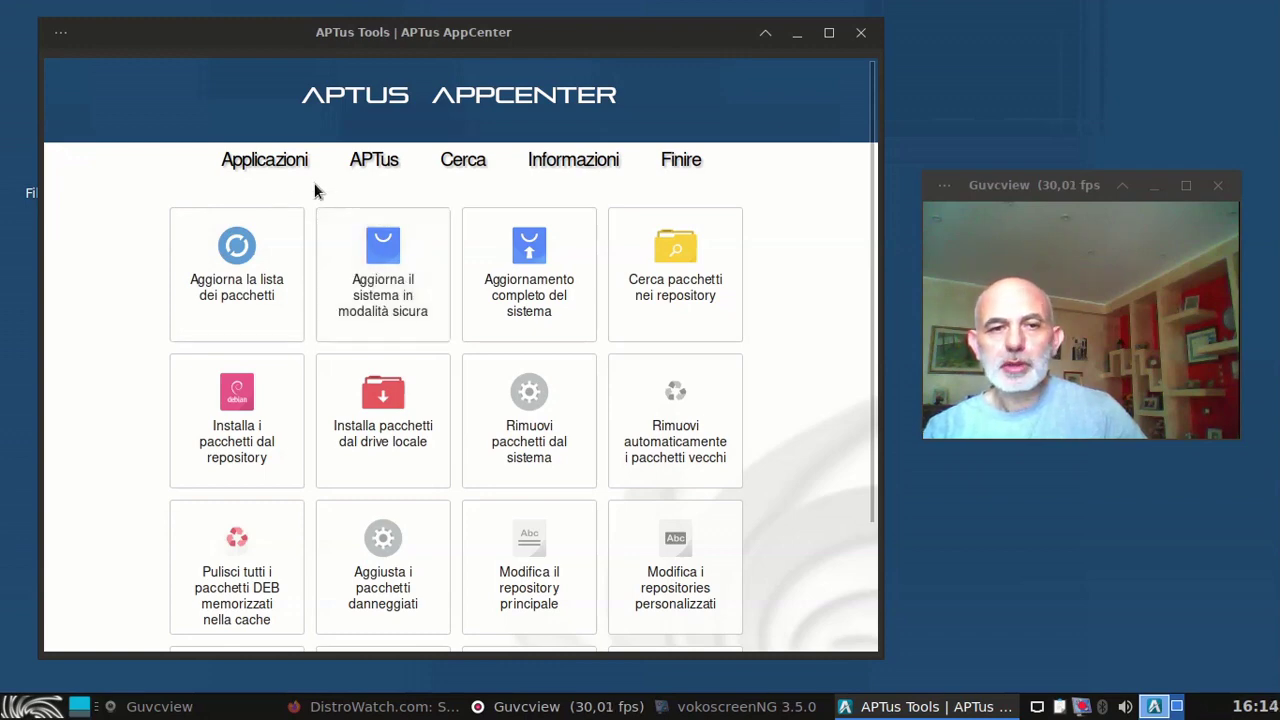
pyautogui.click(379, 251)
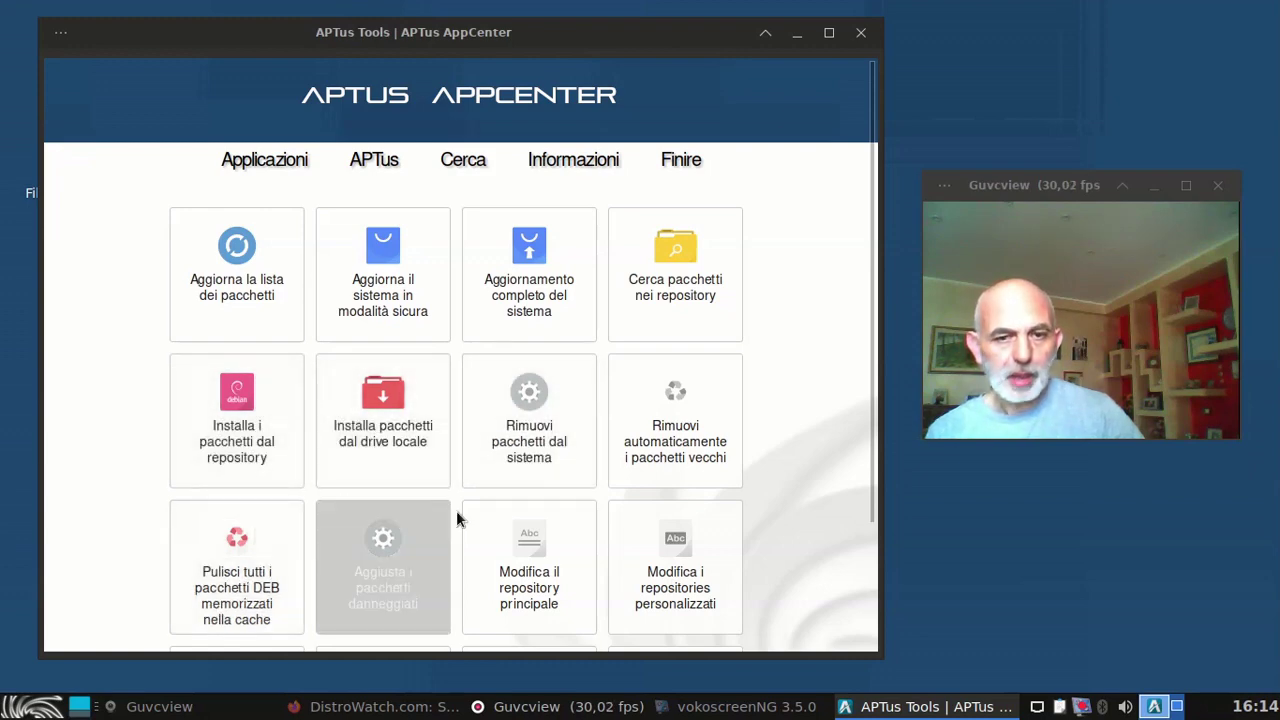
# View the Brave package details from the Web Browsers group of the Internet applications, keeping the window clear of the webcam view.
pyautogui.click(268, 163)
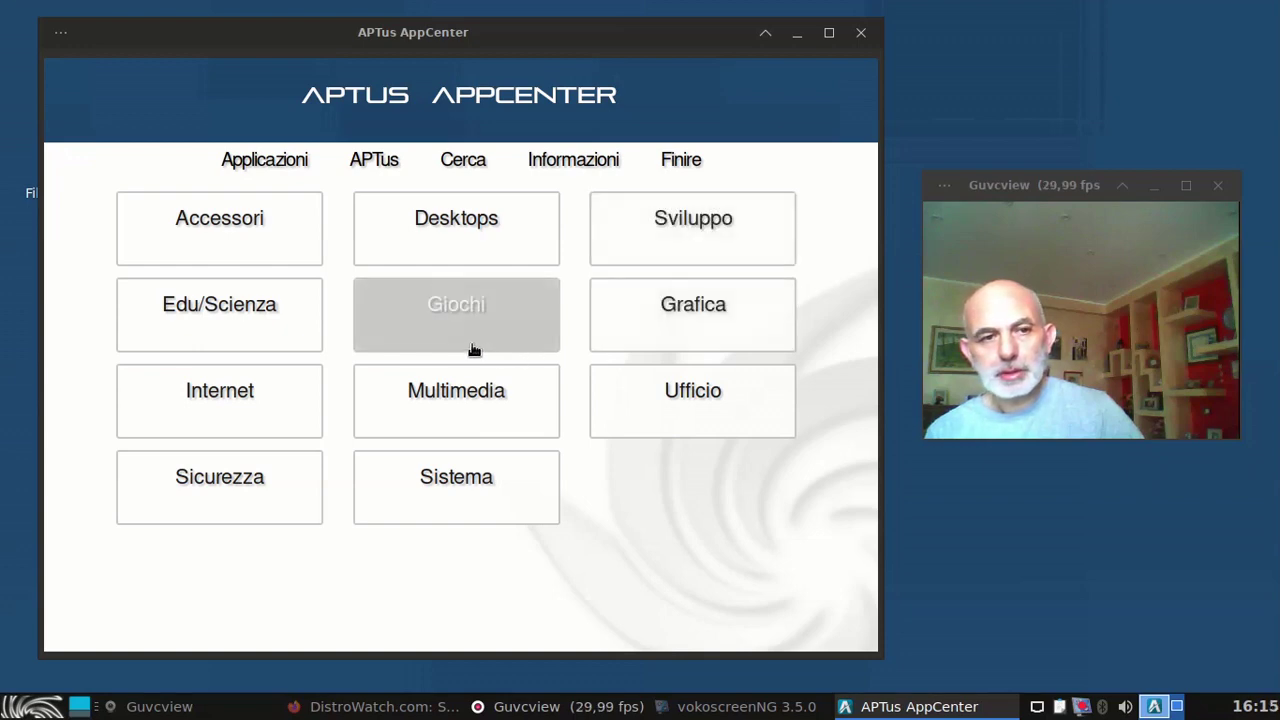
pyautogui.click(285, 406)
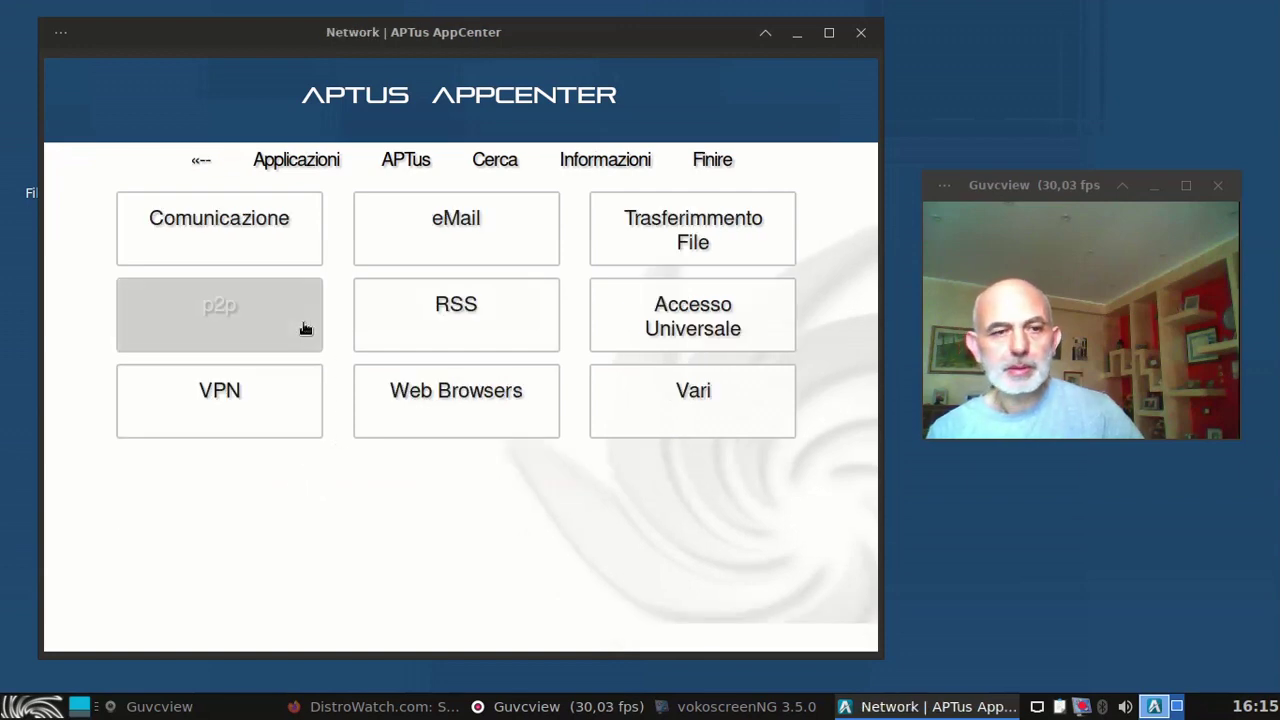
pyautogui.click(404, 409)
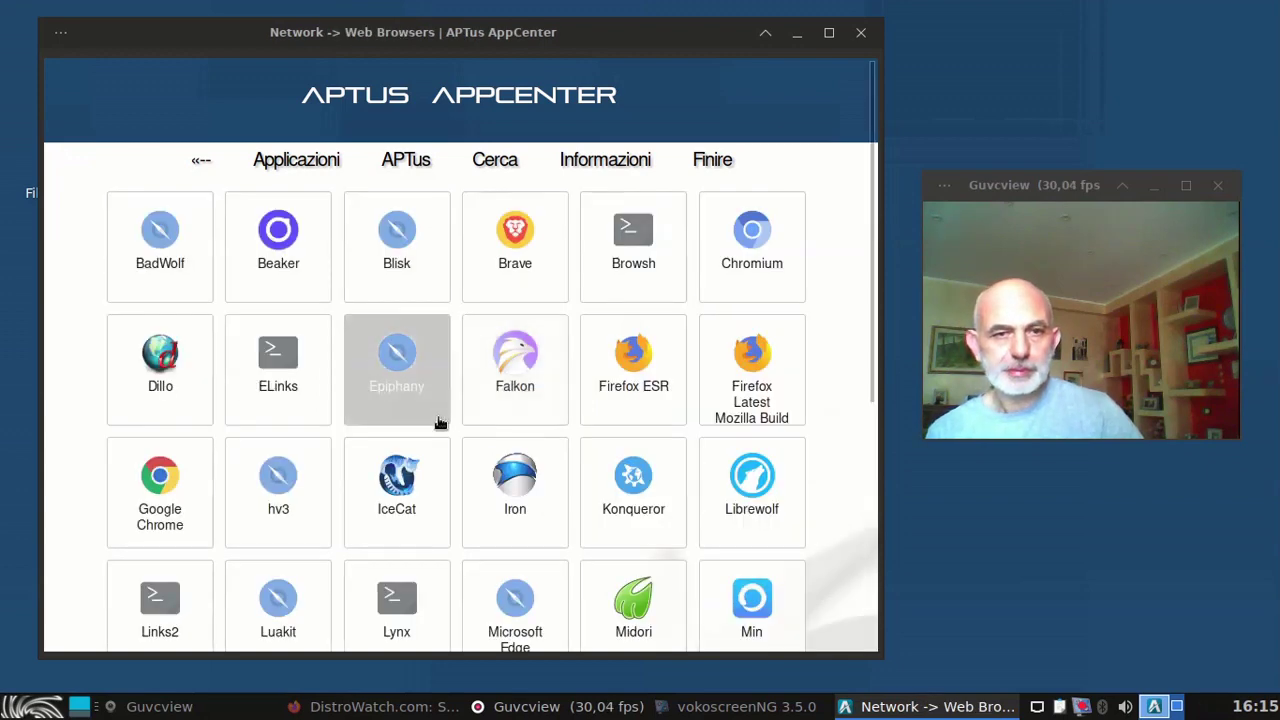
pyautogui.click(528, 253)
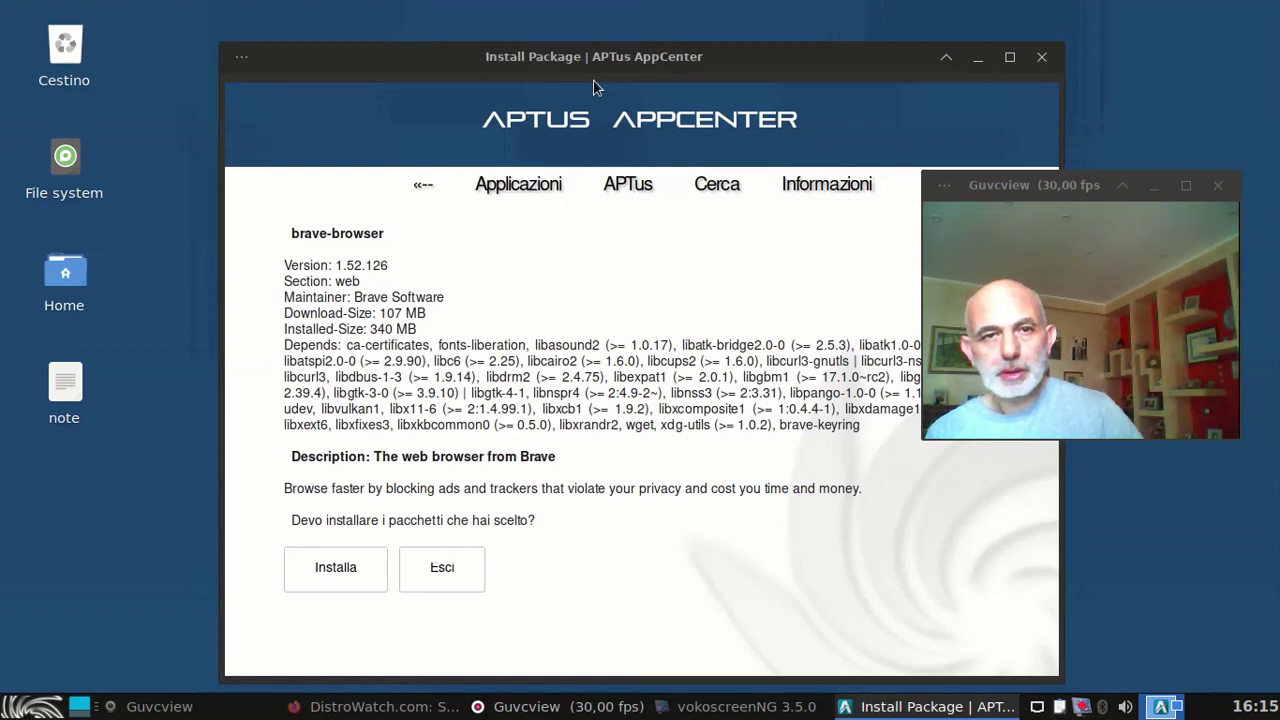
pyautogui.moveTo(602, 60); pyautogui.dragTo(455, 31)
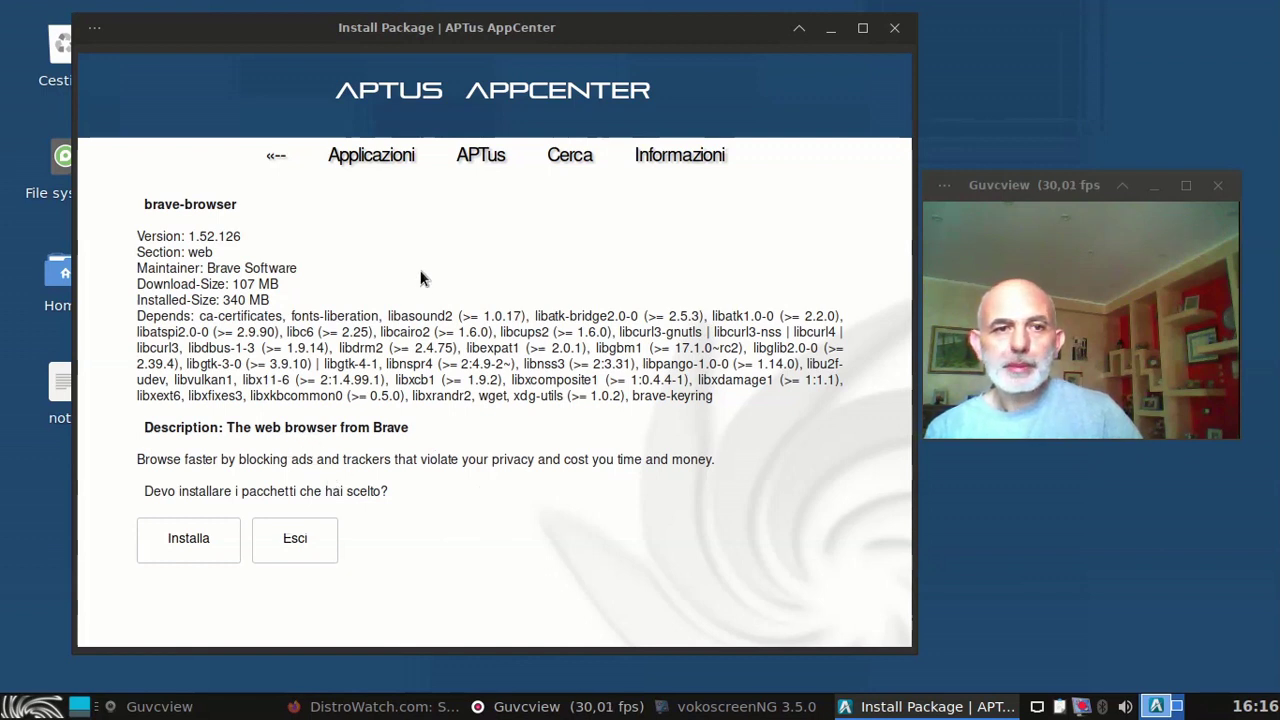
# Leave the Brave package page for the Web Browsers list and move the window clear of the webcam view.
pyautogui.click(222, 548)
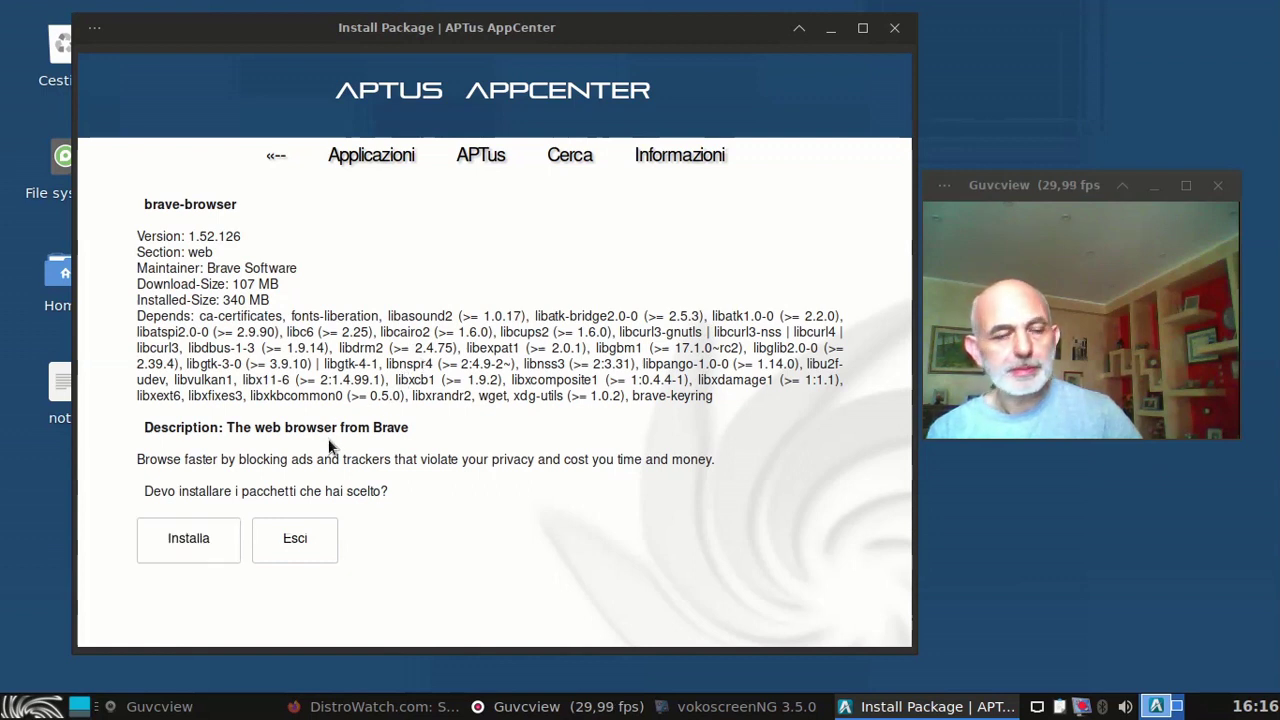
pyautogui.click(286, 164)
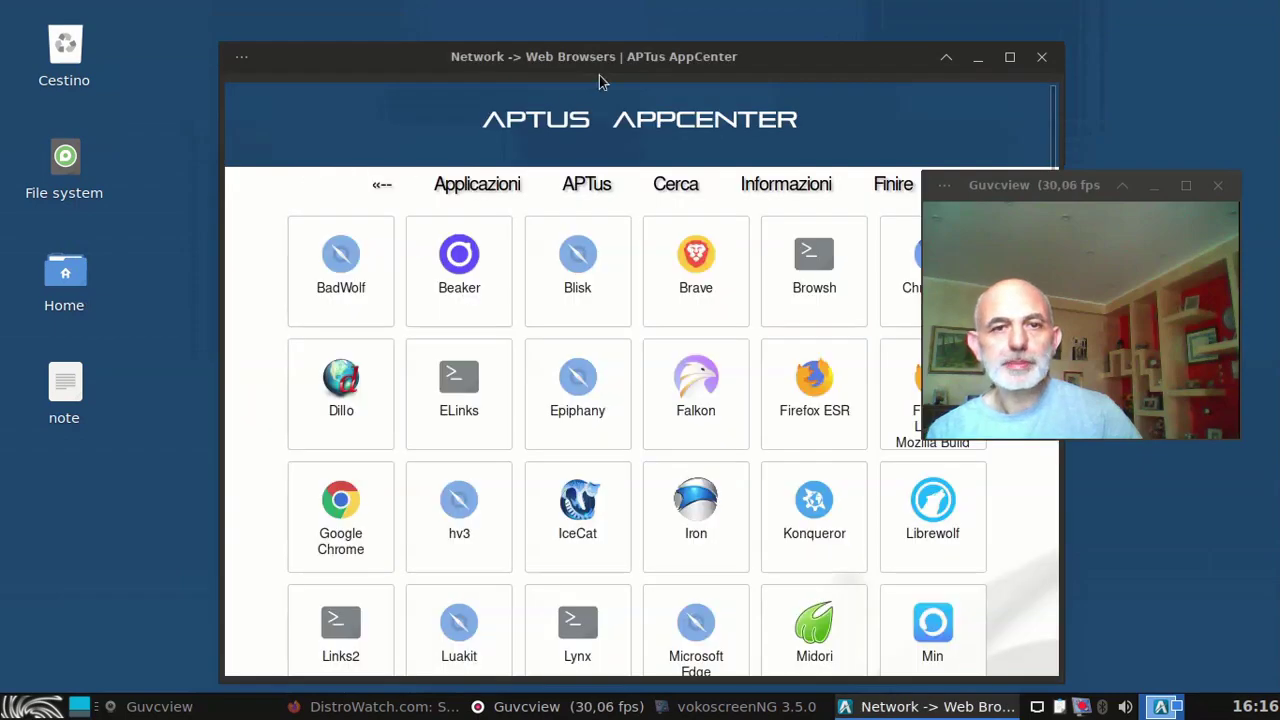
pyautogui.moveTo(629, 50); pyautogui.dragTo(420, 20)
# Search the AppCenter for "zxcvbnm" and highlight the searched word on the results page.
pyautogui.click(455, 142)
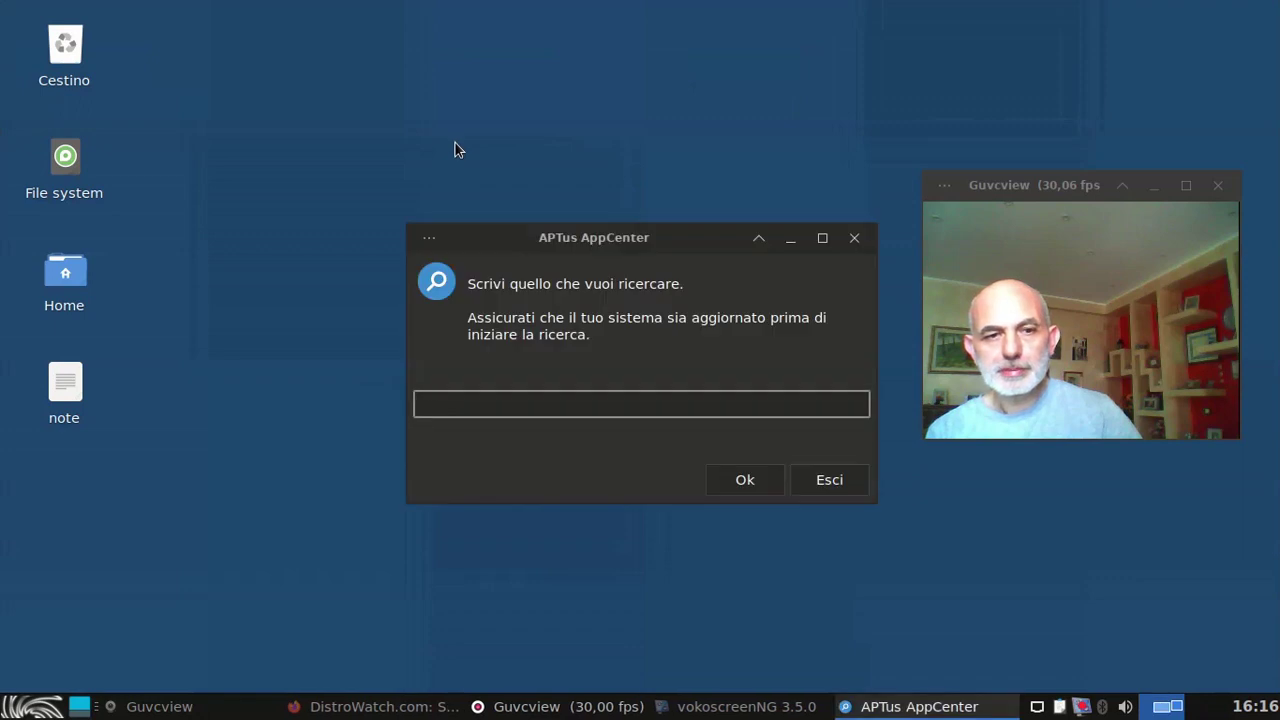
pyautogui.write('zxcvbnm')
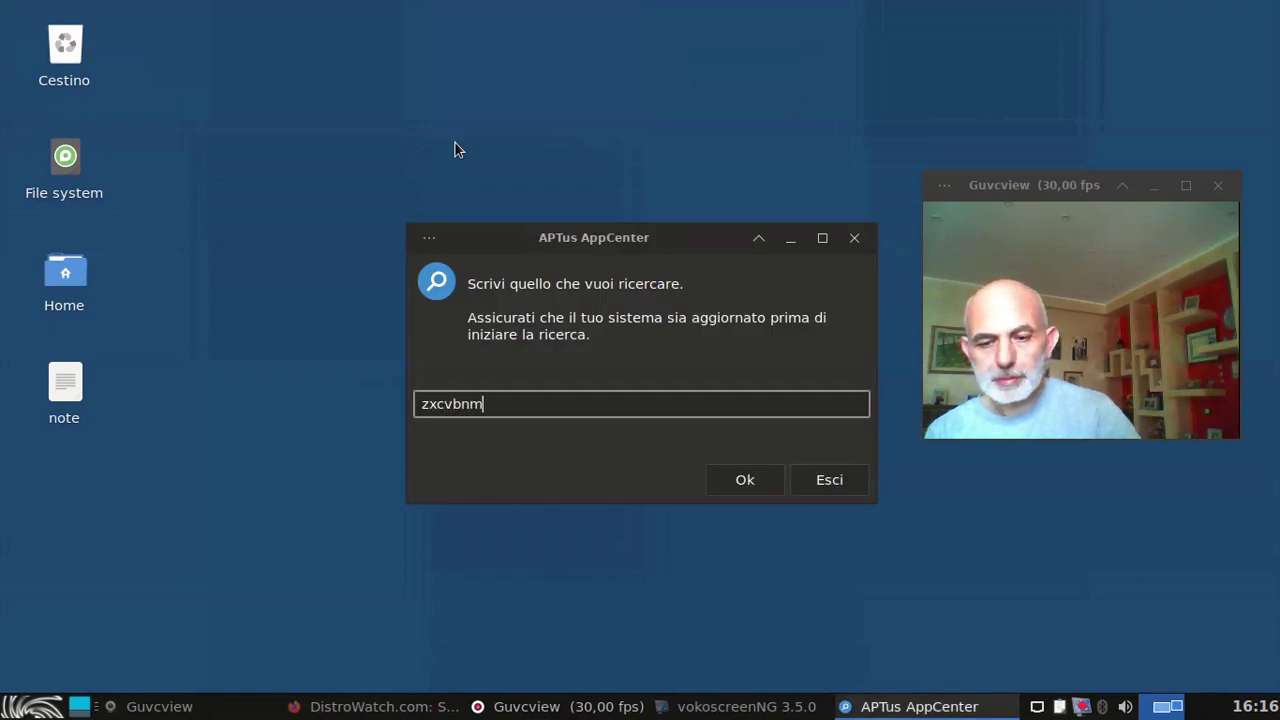
pyautogui.press('Return')
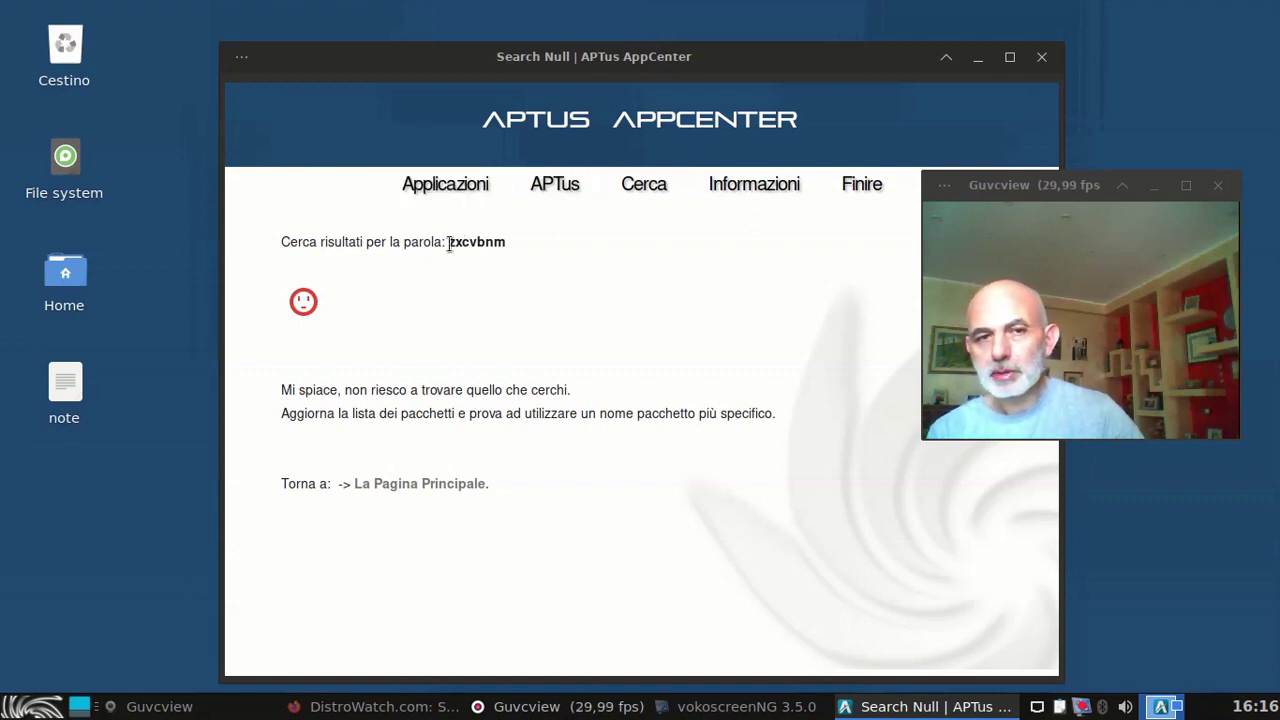
pyautogui.moveTo(449, 244); pyautogui.dragTo(513, 242)
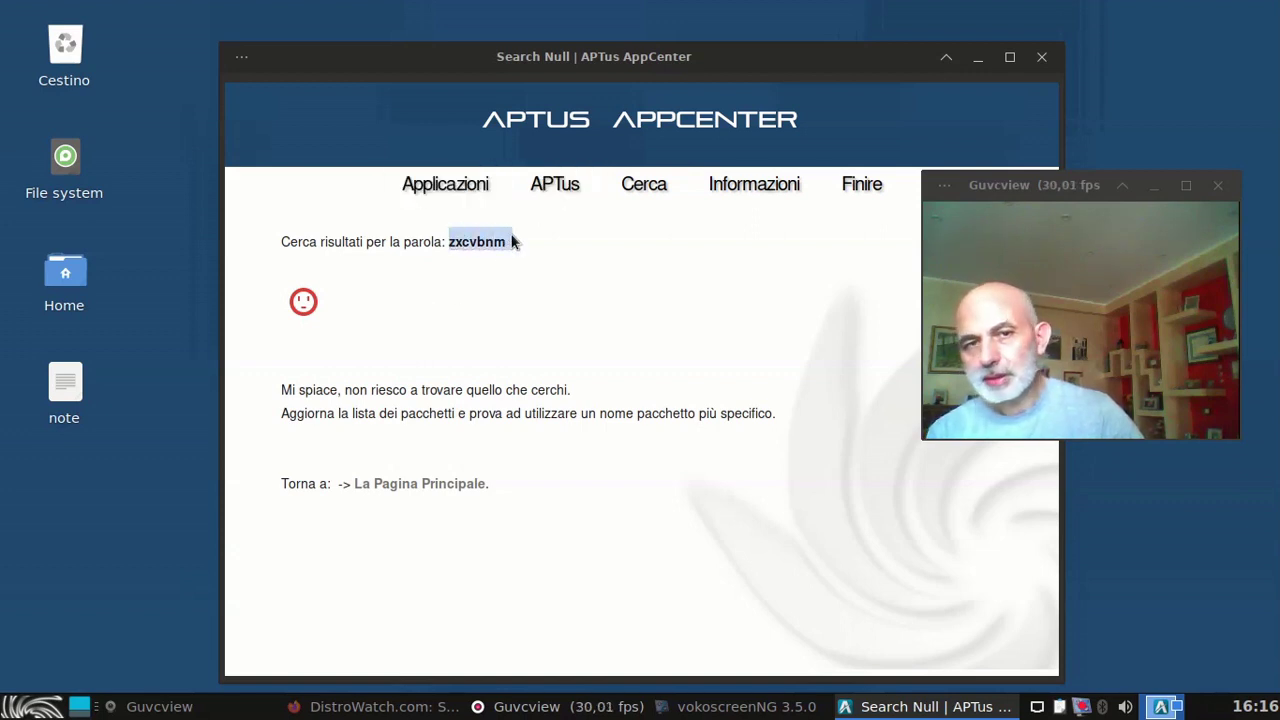
# Return to the application categories, search for "brave" and open the net-webbrowser result.
pyautogui.click(461, 192)
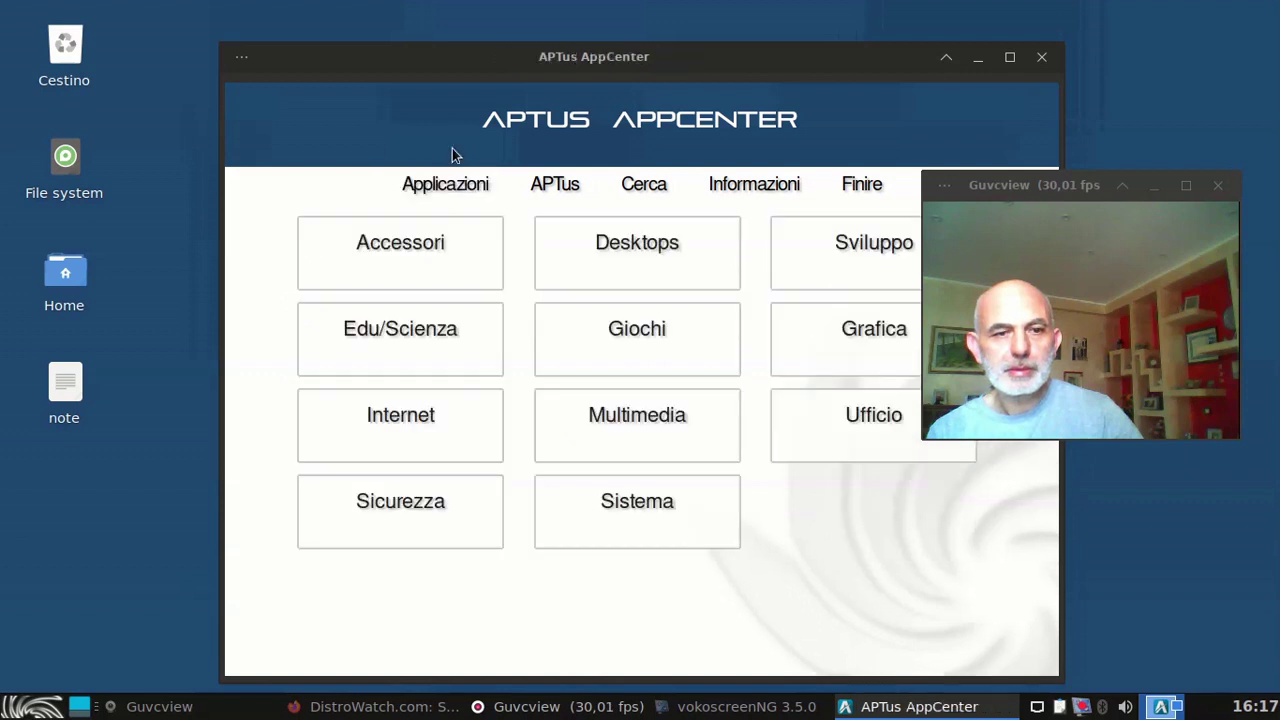
pyautogui.click(629, 194)
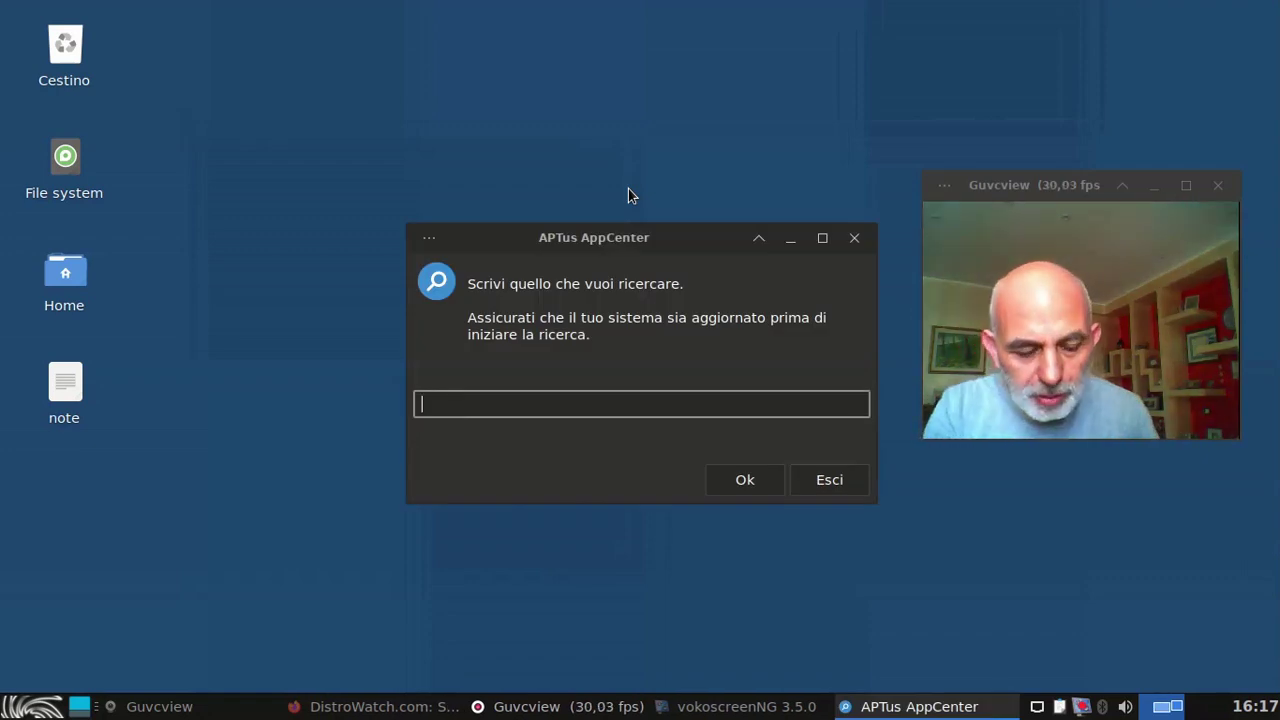
pyautogui.write('br')
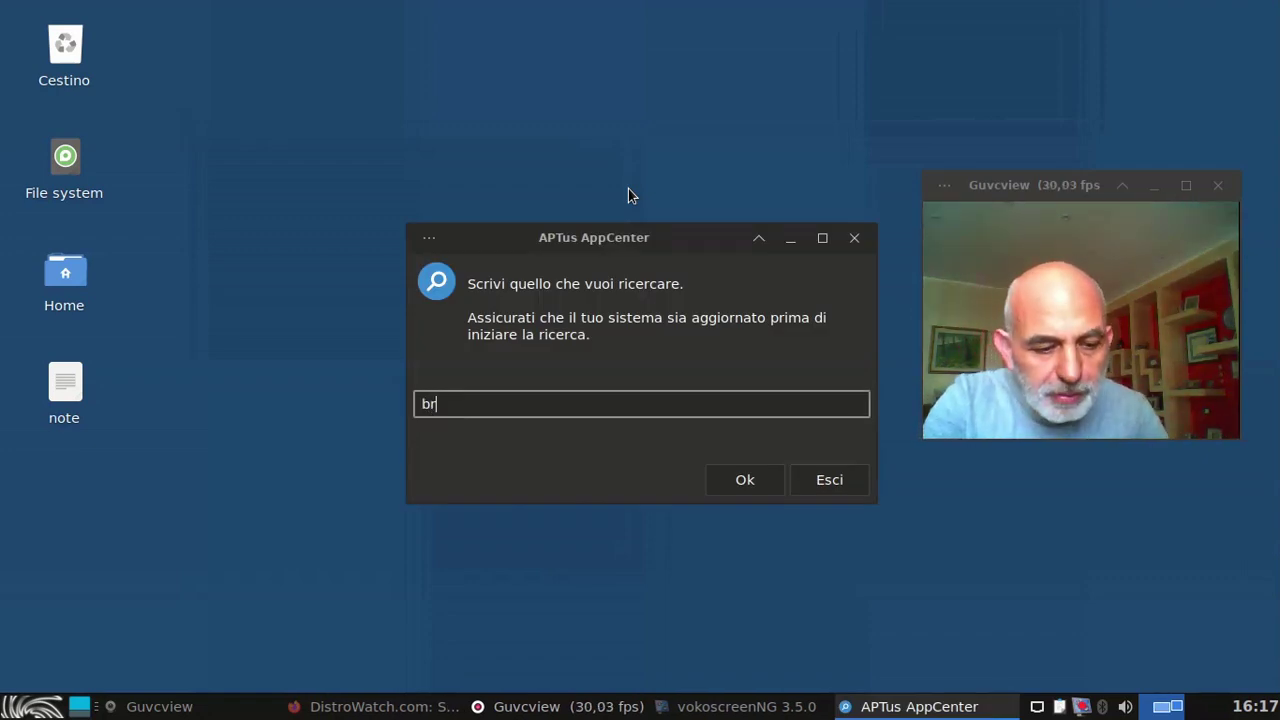
pyautogui.write('ave')
pyautogui.press('Return')
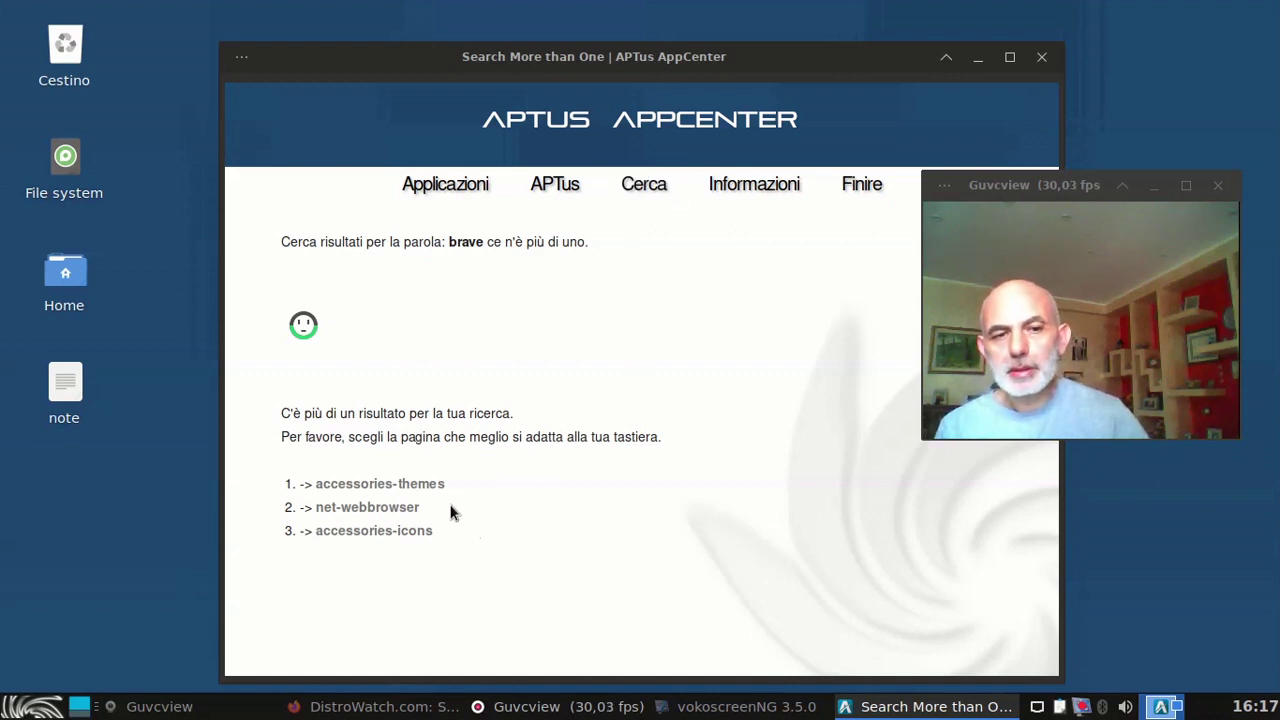
pyautogui.click(348, 508)
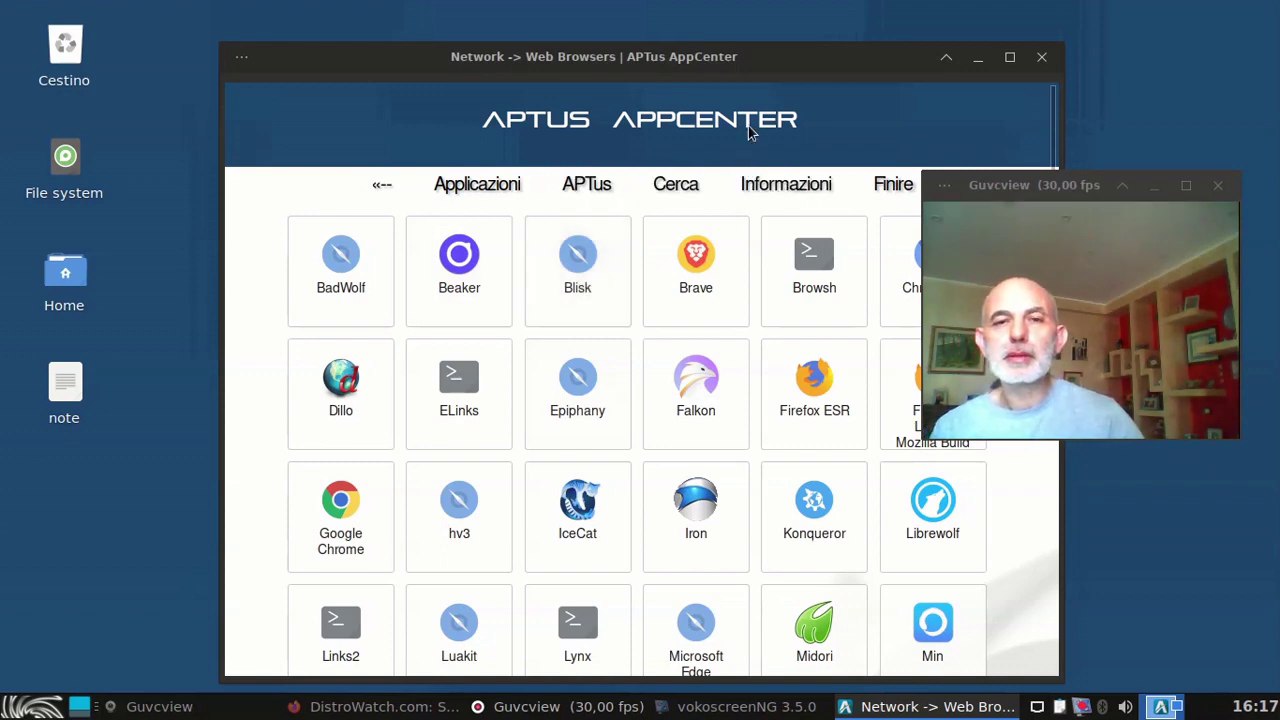
# Close the AppCenter and start the Aggiorna il Sistema upgrade tool, authenticating with the account password.
pyautogui.moveTo(751, 63); pyautogui.dragTo(639, 39)
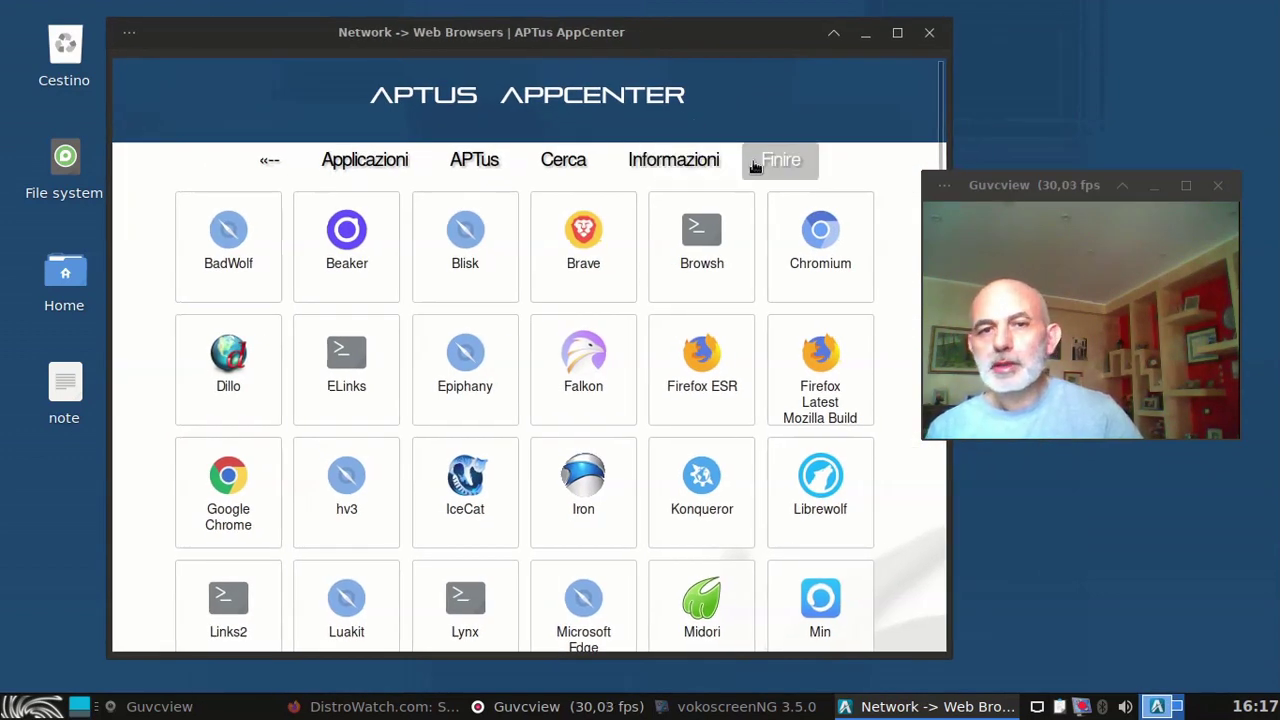
pyautogui.click(928, 34)
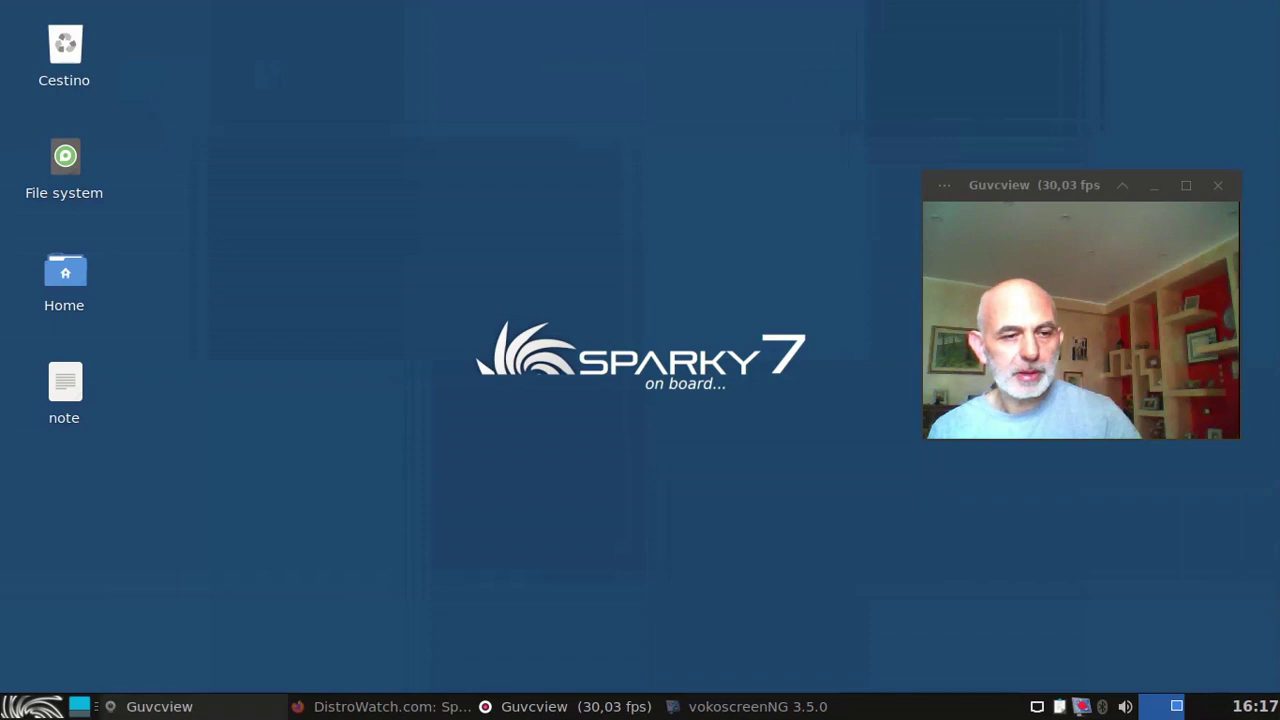
pyautogui.click(8, 706)
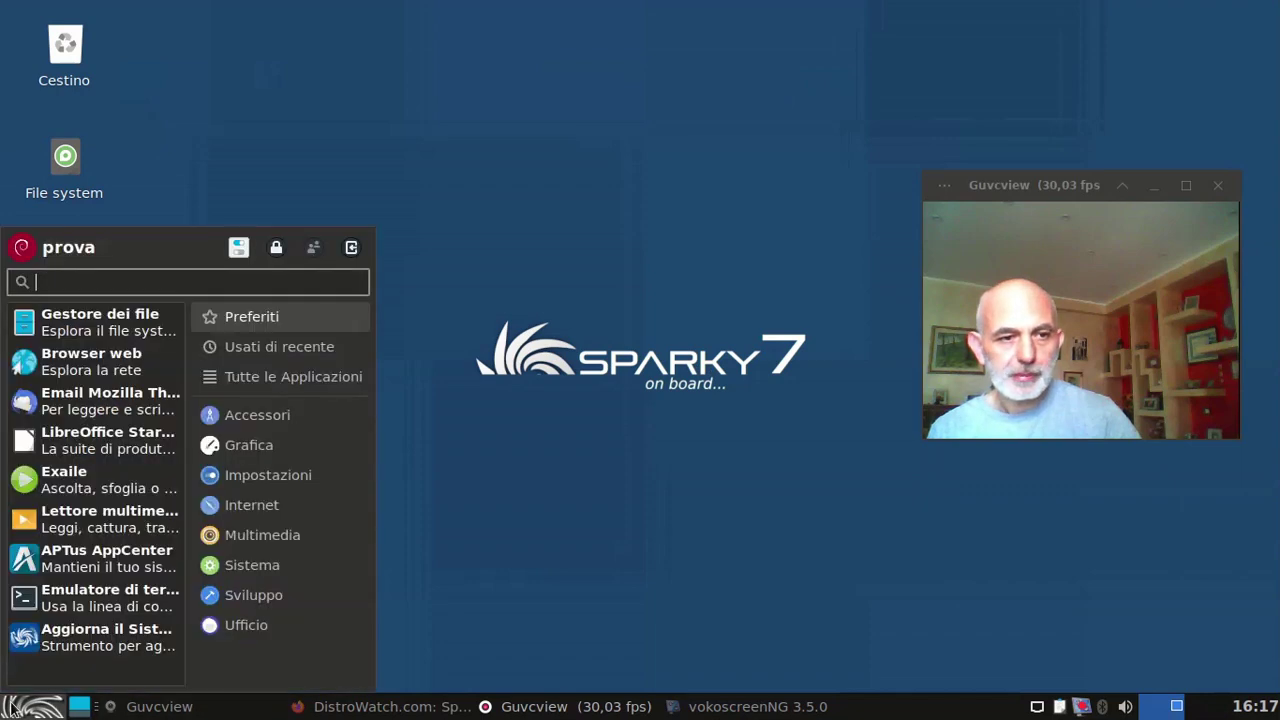
pyautogui.click(99, 644)
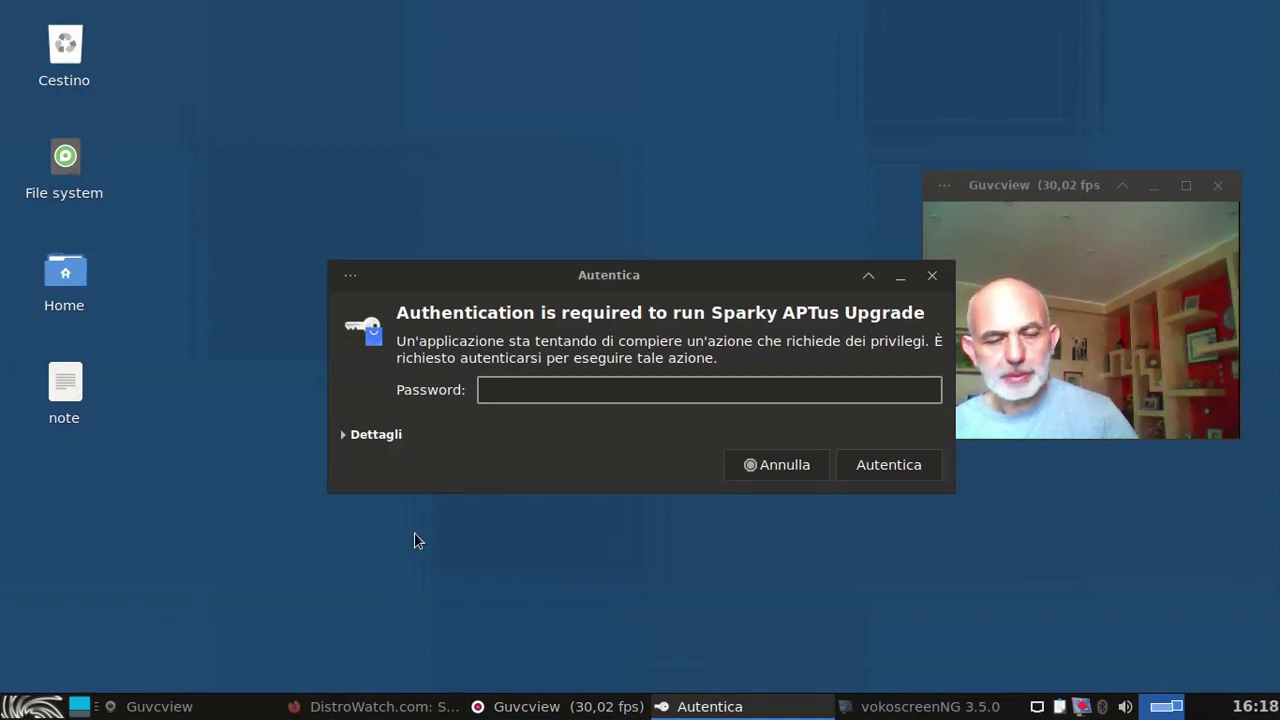
pyautogui.write('***')
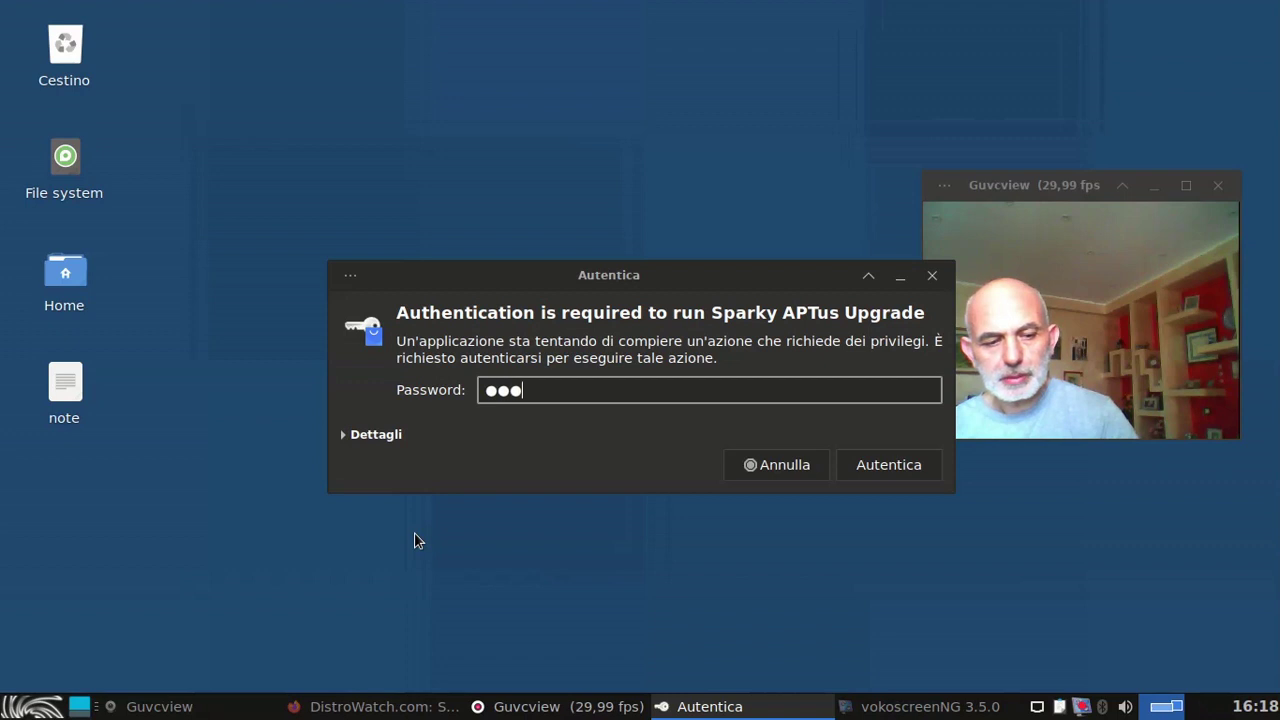
pyautogui.write('****')
pyautogui.press('Return')
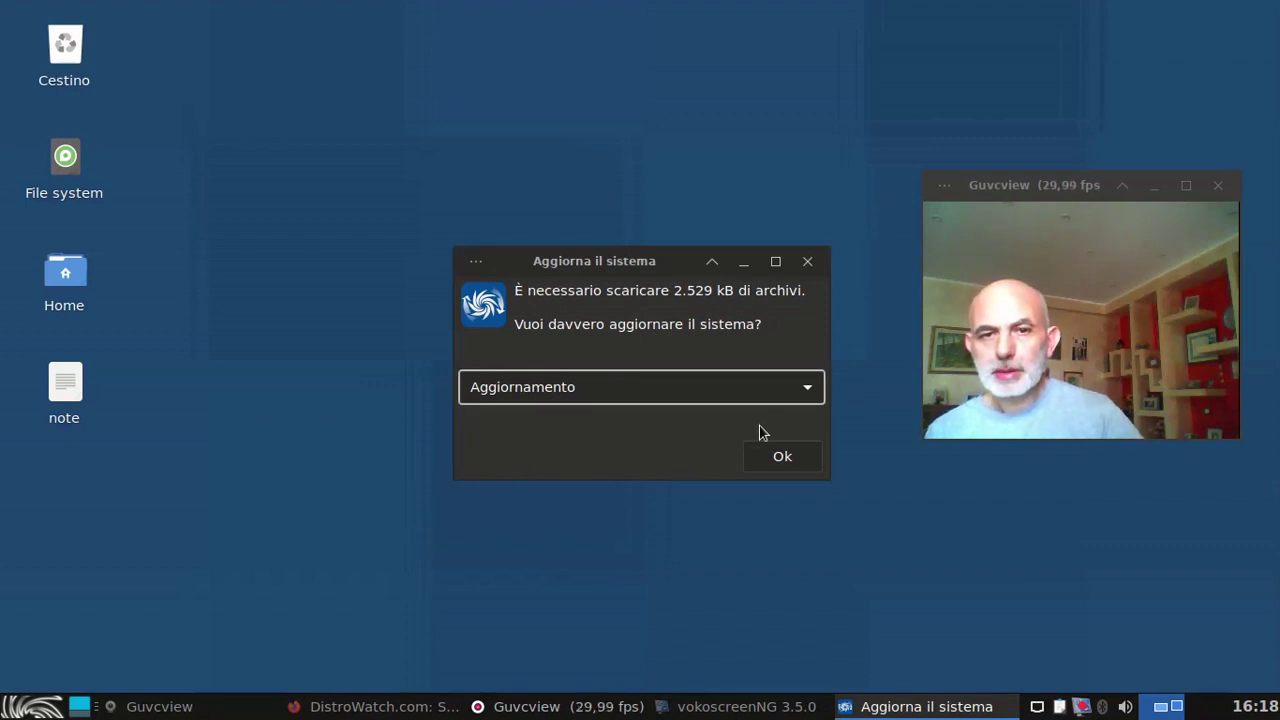
# Select "Lista delle modifiche" as the action in the system upgrade dialog.
pyautogui.click(812, 395)
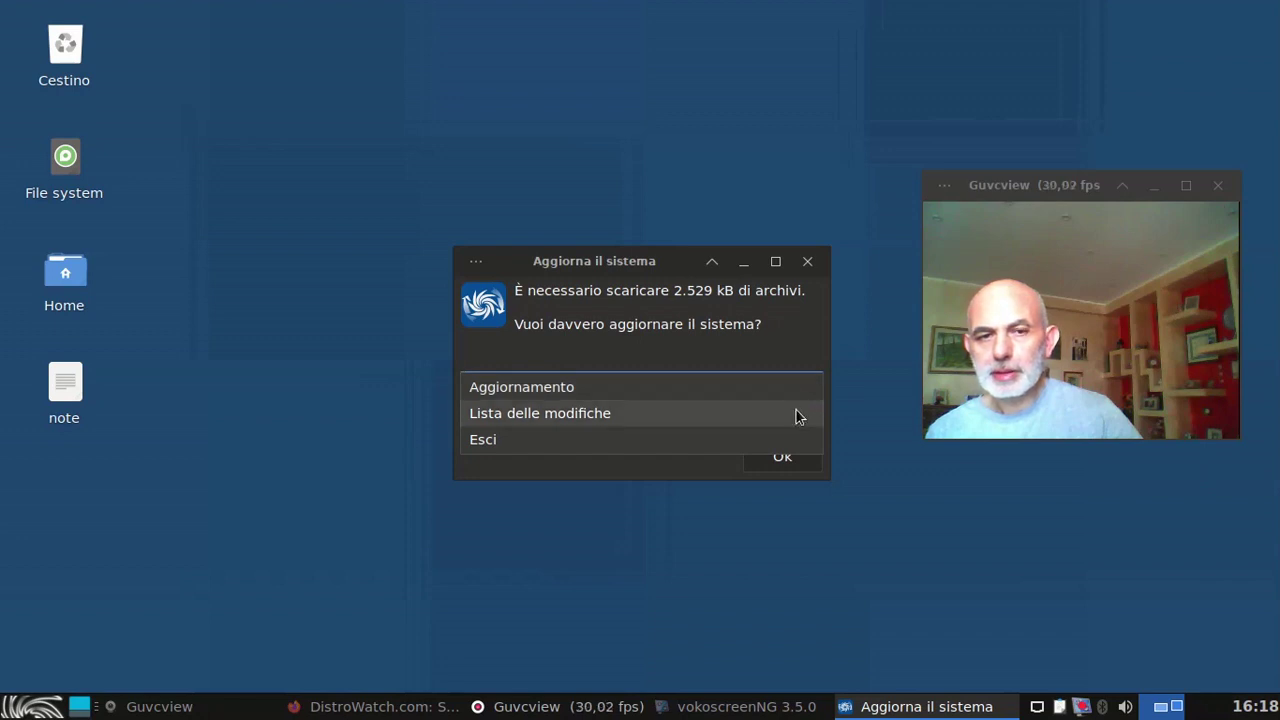
pyautogui.click(799, 416)
pyautogui.click(808, 398)
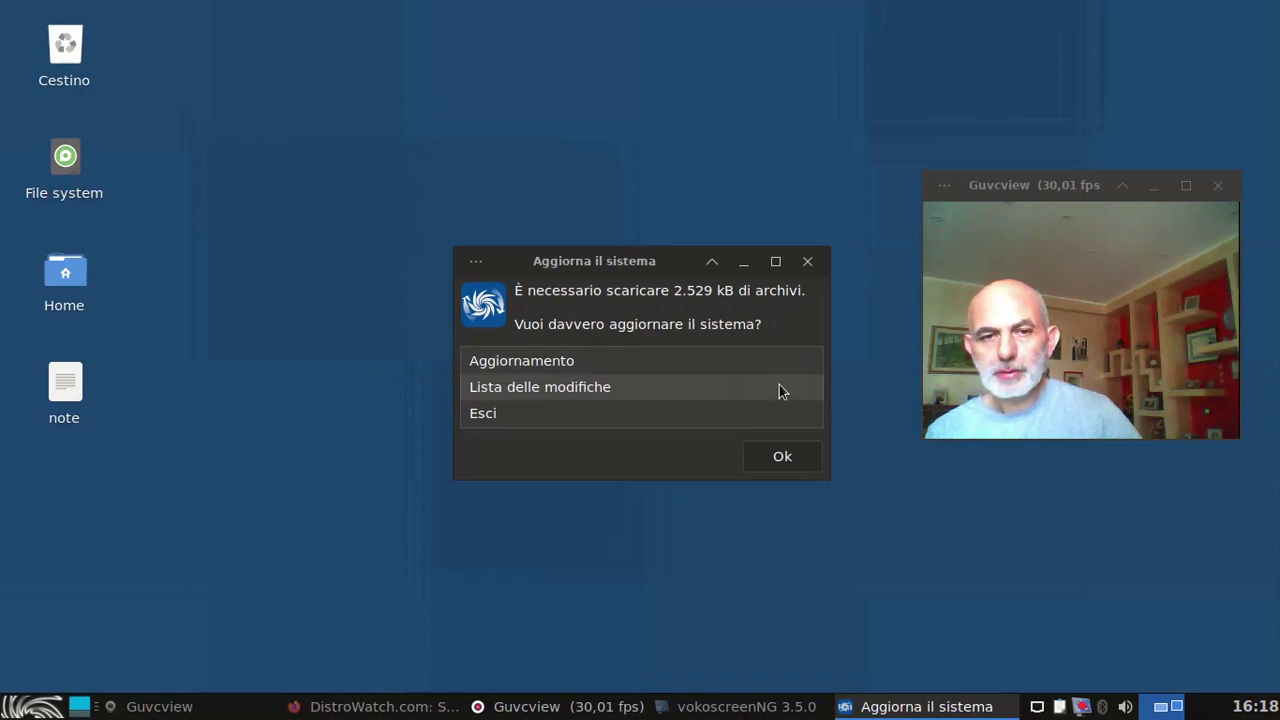
pyautogui.click(779, 387)
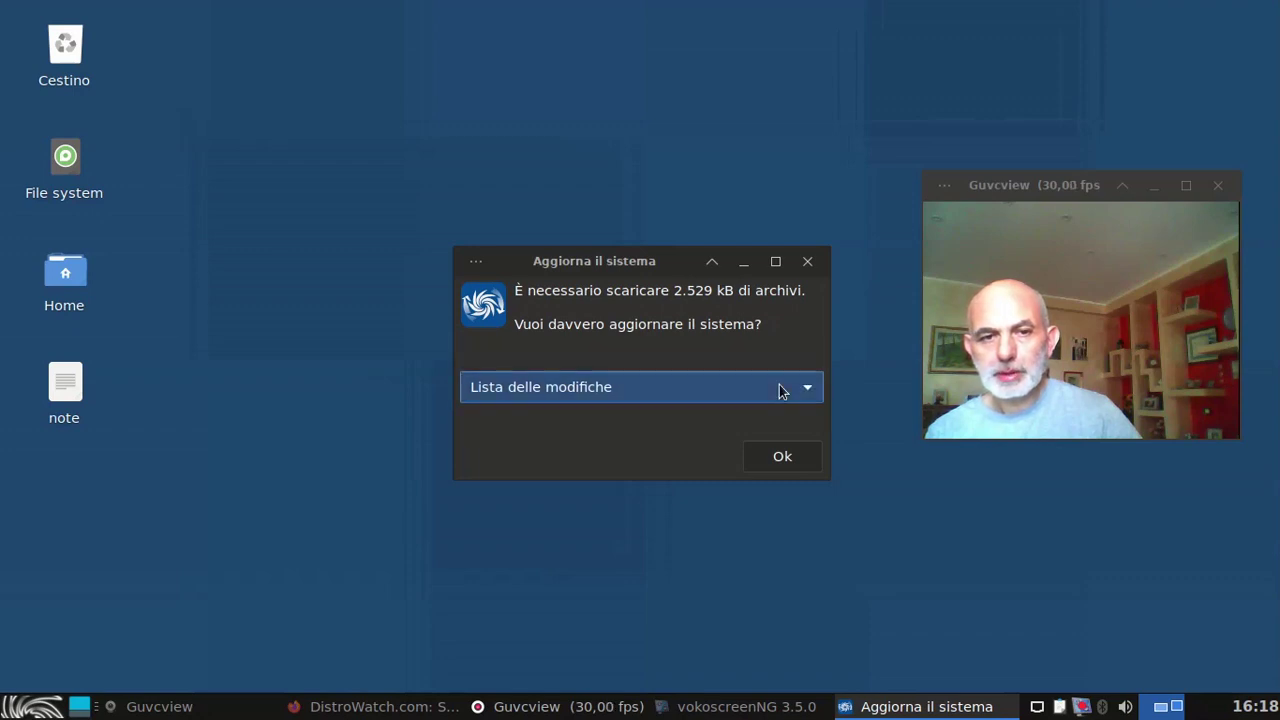
# Show the list of pending upgrade changes, then close the list and exit the system upgrade dialog.
pyautogui.click(784, 456)
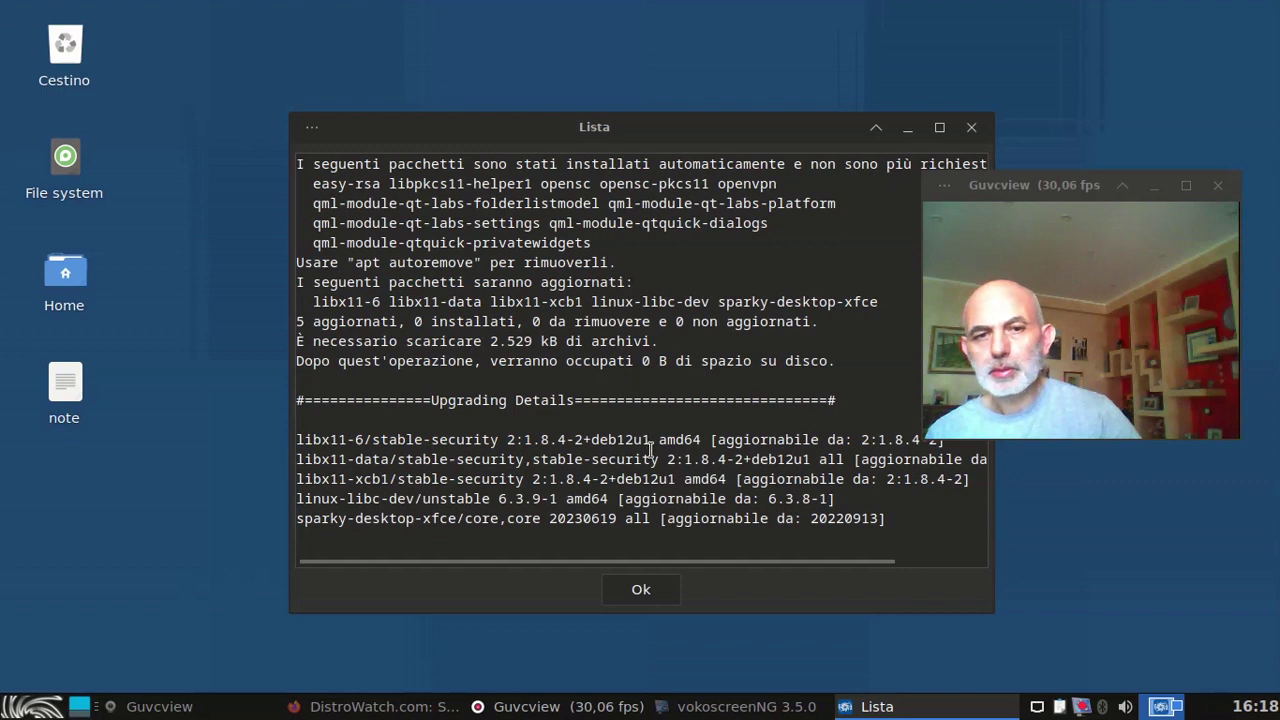
pyautogui.click(971, 128)
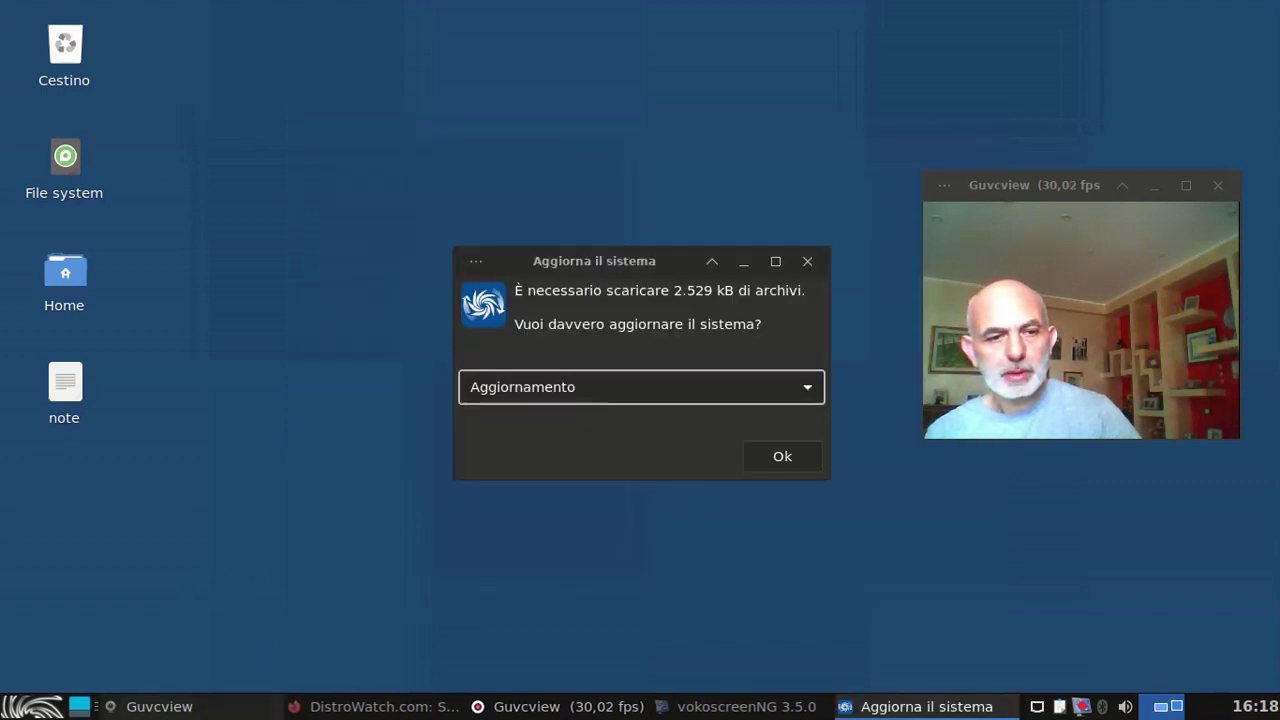
pyautogui.click(808, 262)
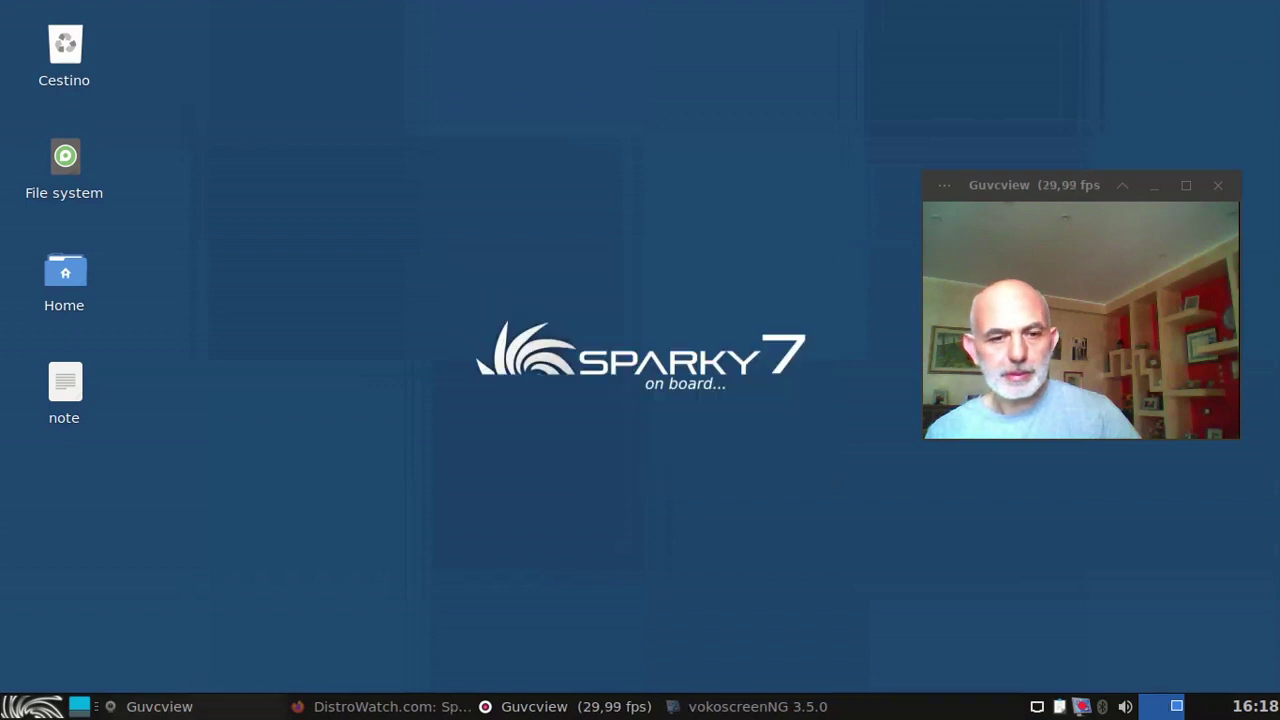
# Start the file manager, move its window toward mid-screen and open the "aggiornamento sistema" folder inside Immagini.
pyautogui.click(33, 706)
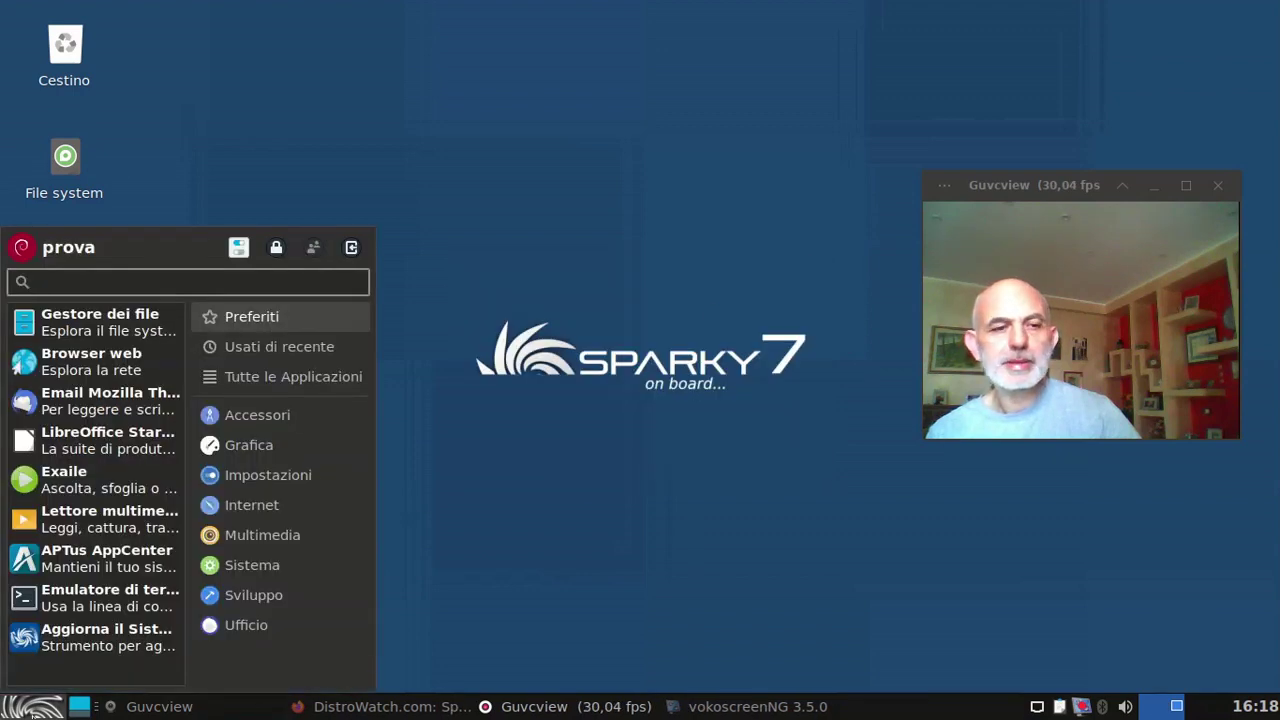
pyautogui.click(137, 331)
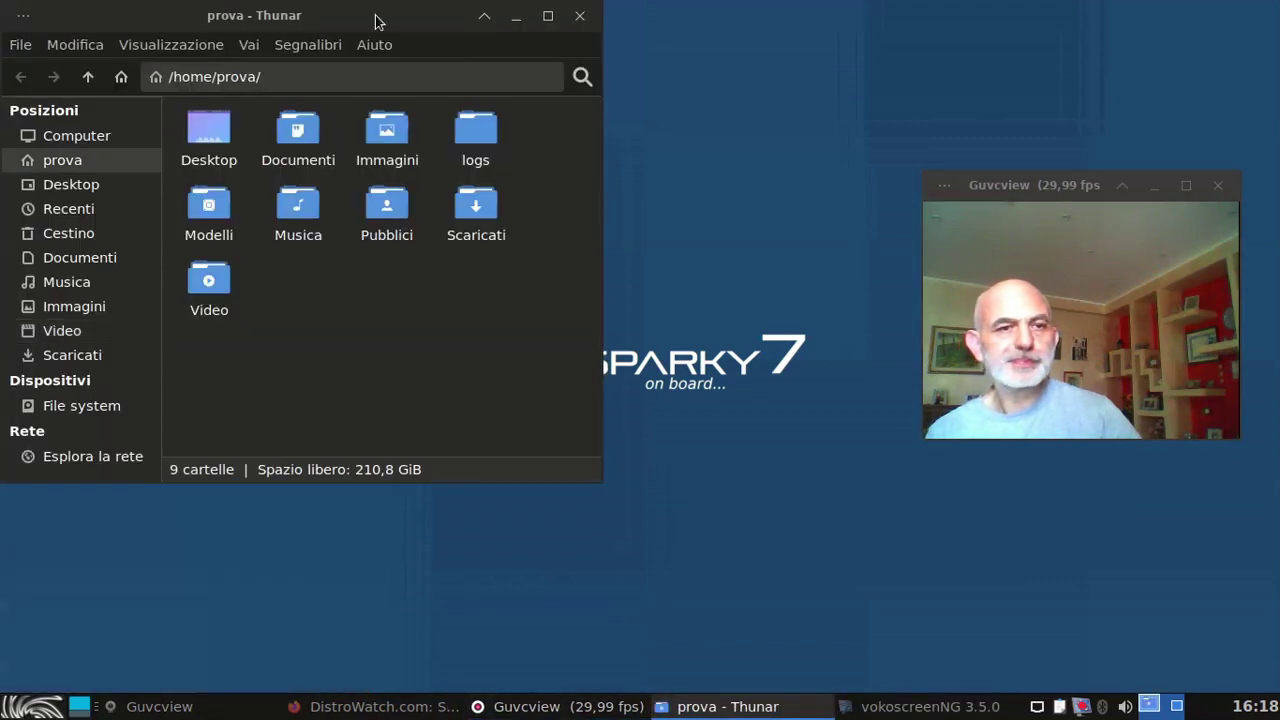
pyautogui.moveTo(383, 28); pyautogui.dragTo(570, 160)
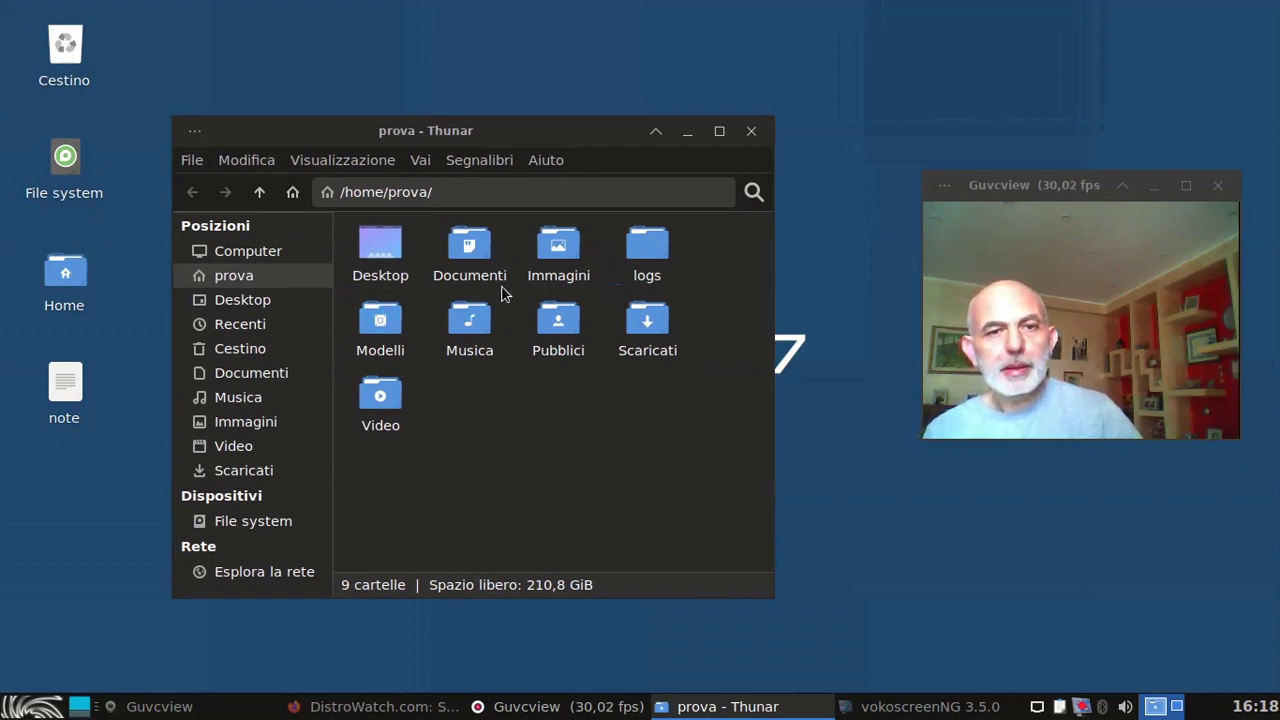
pyautogui.click(541, 264)
pyautogui.doubleClick(541, 264)
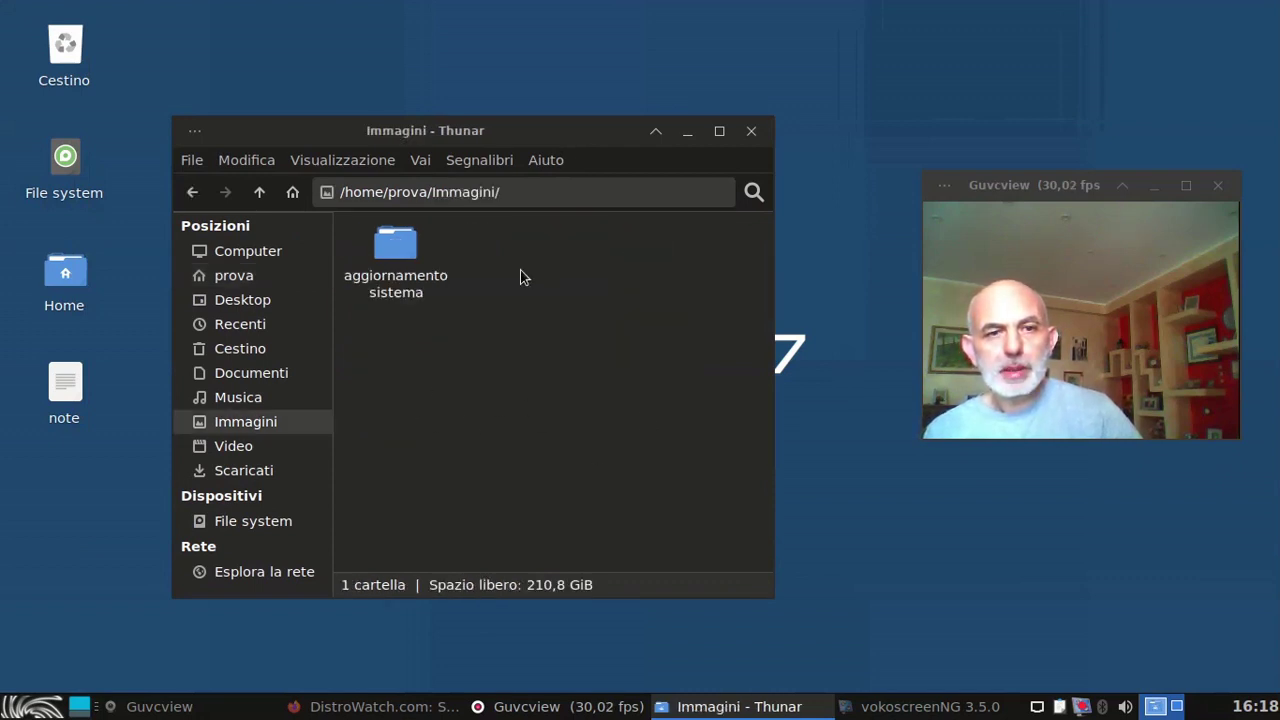
pyautogui.doubleClick(394, 251)
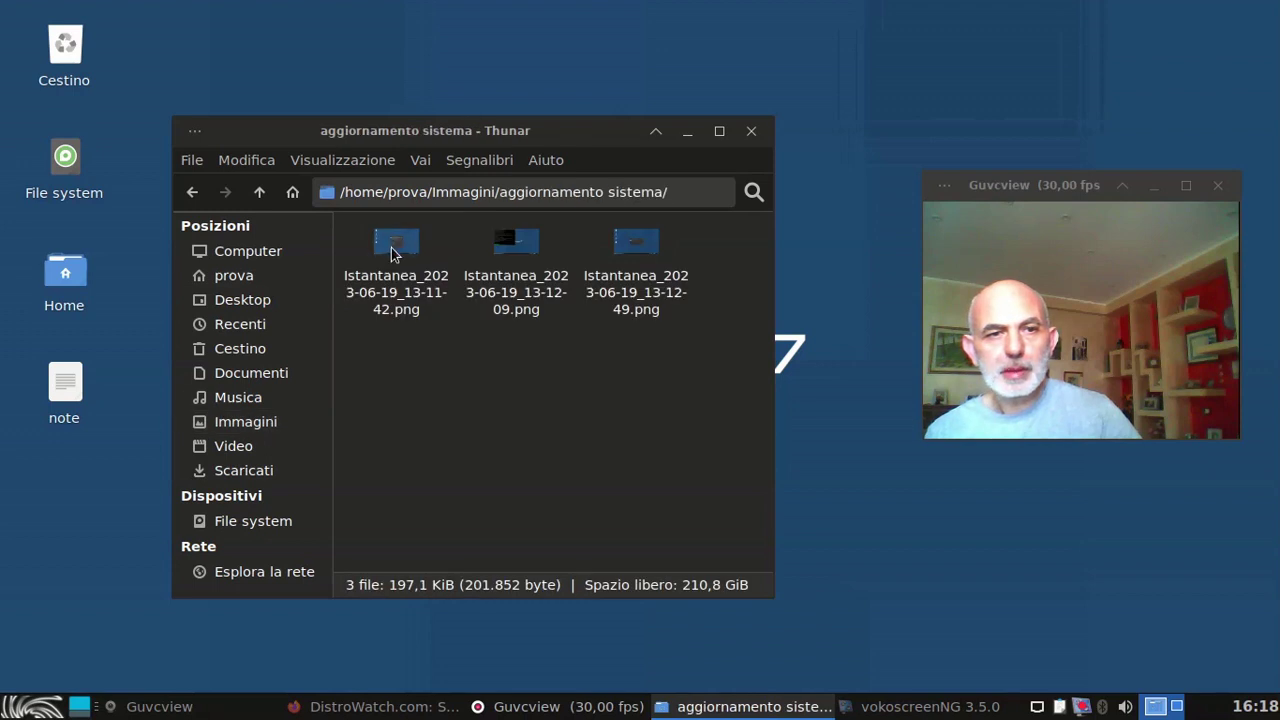
# Open Istantanea_2023-06-19_13-11-42.png in ImageMagick and take its window out of full size, repositioning it on the desktop.
pyautogui.doubleClick(394, 251)
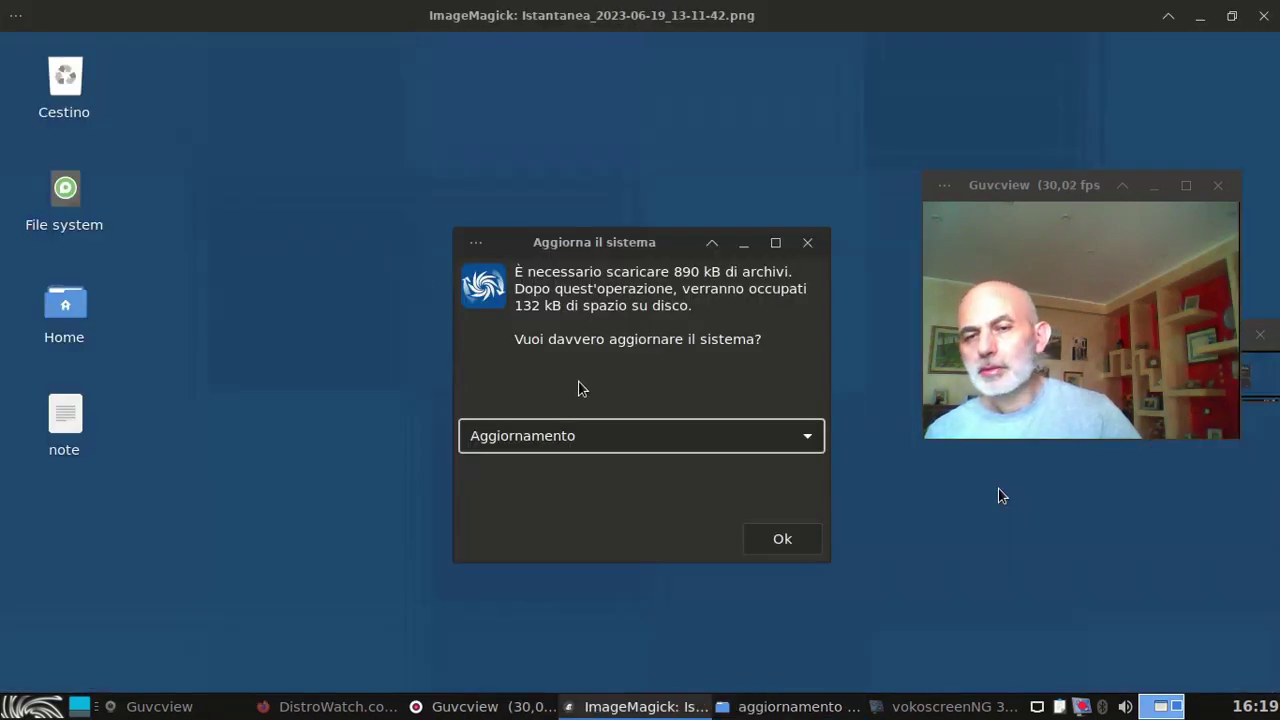
pyautogui.click(1229, 16)
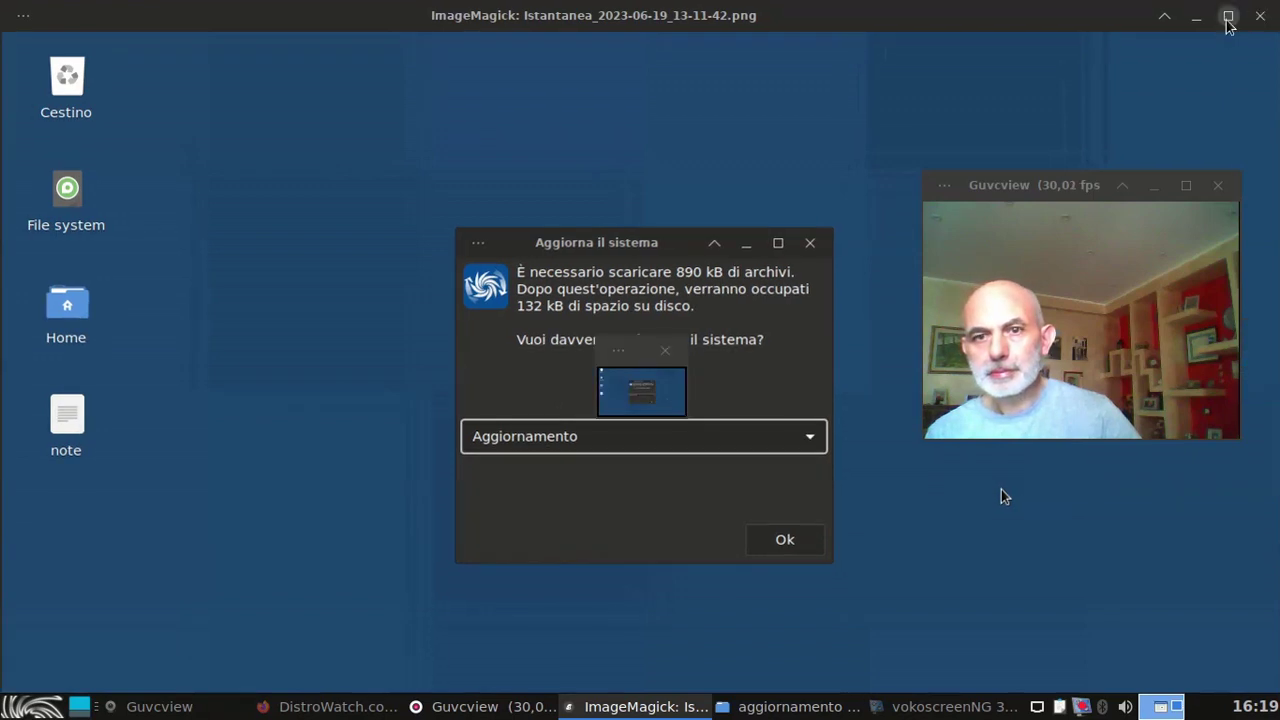
pyautogui.click(1229, 18)
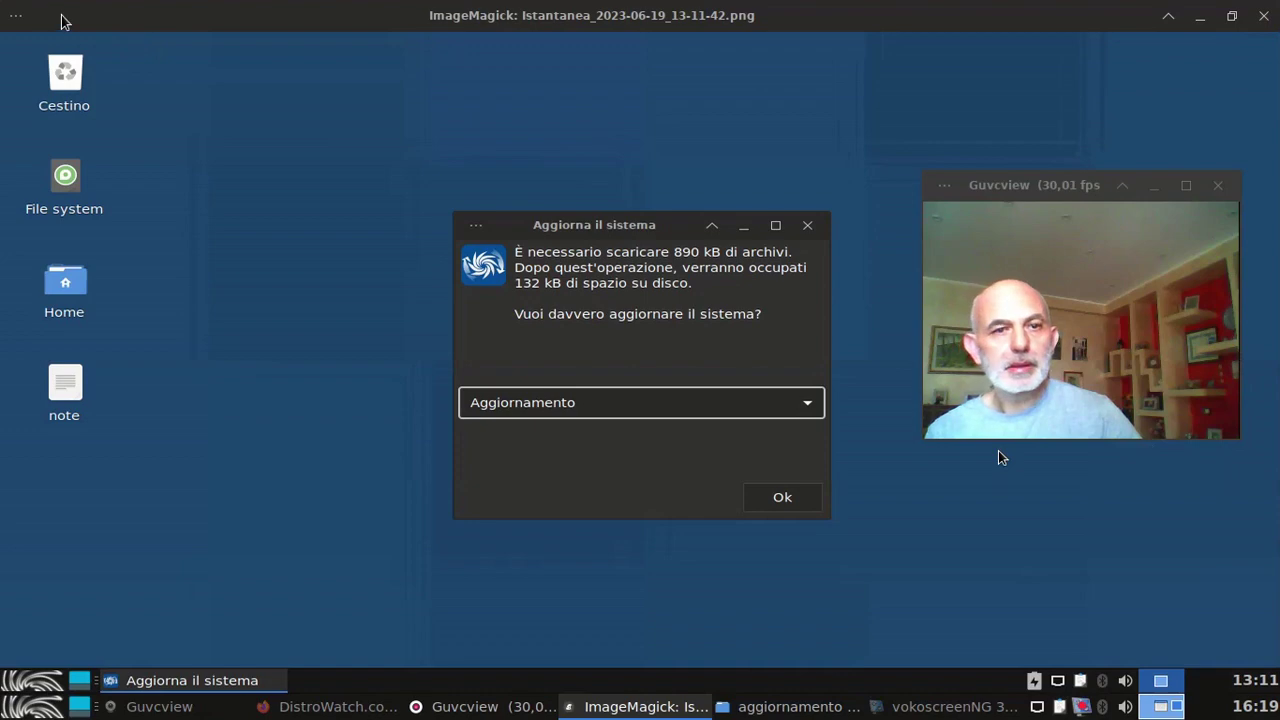
pyautogui.moveTo(63, 20); pyautogui.dragTo(540, 293)
pyautogui.moveTo(608, 322); pyautogui.dragTo(134, 55)
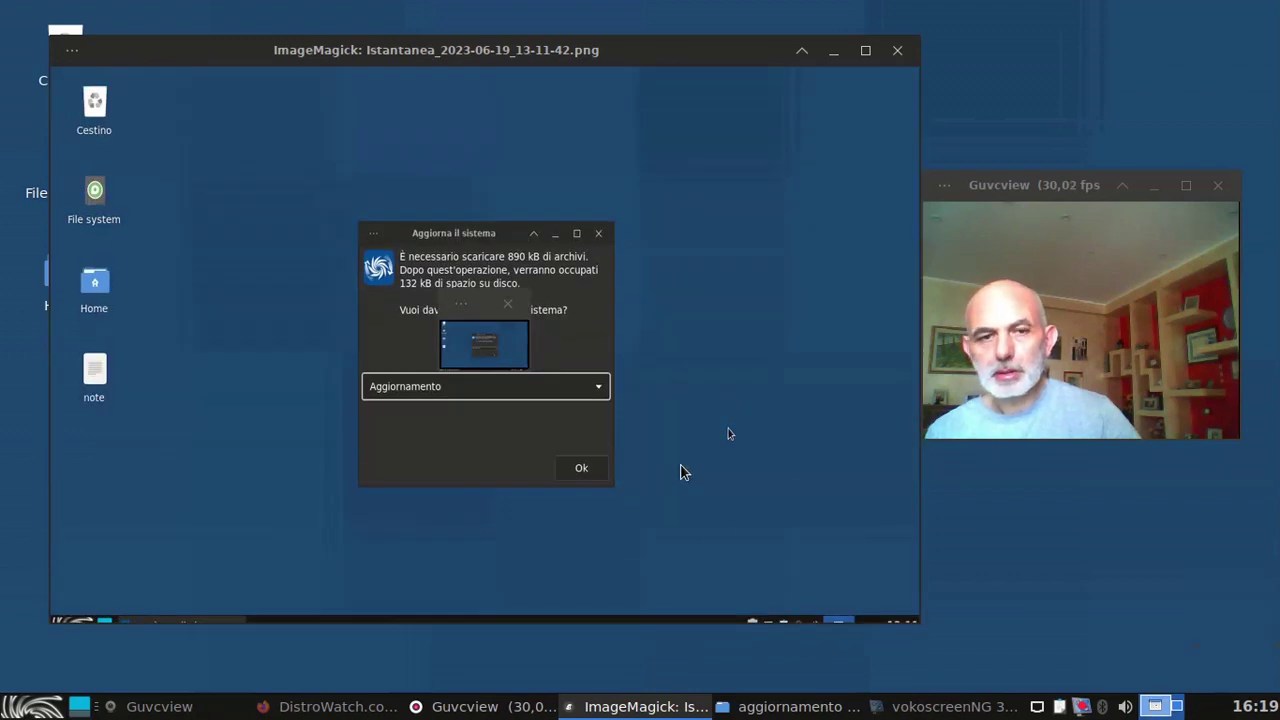
# Bring up ImageMagick's commands for the open screenshot and try to advance to the next image.
pyautogui.click(753, 338)
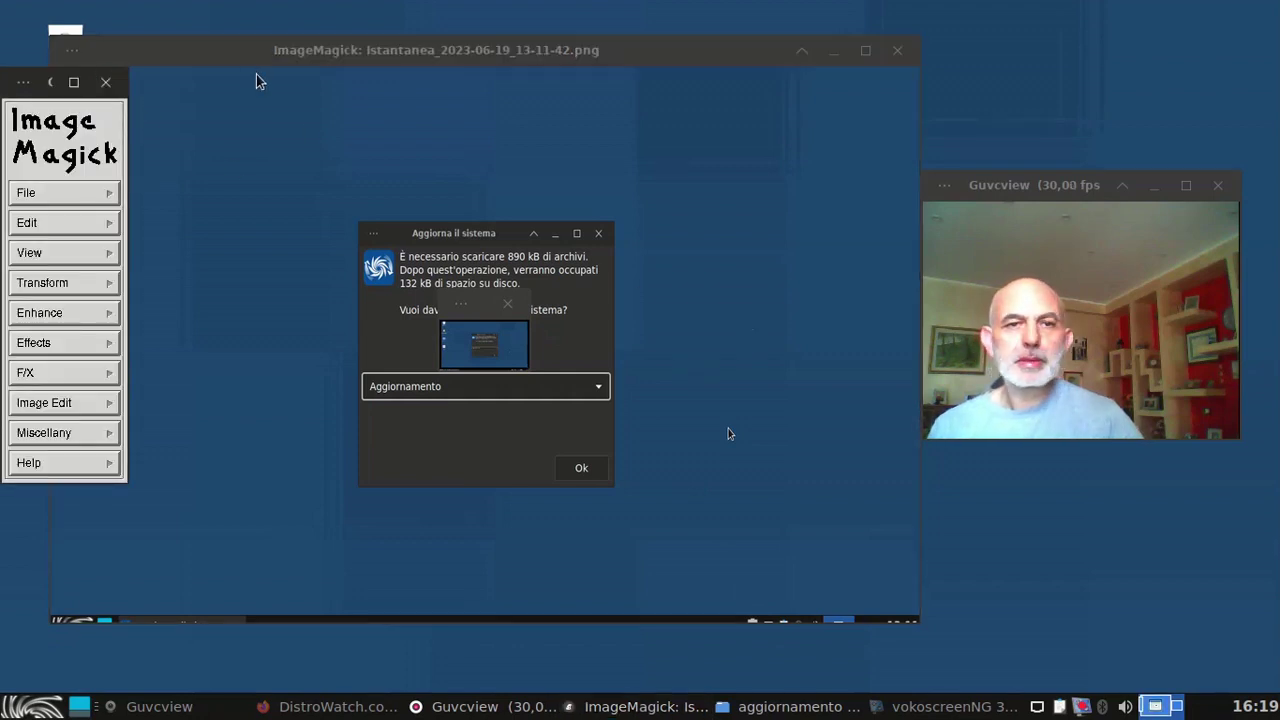
pyautogui.click(692, 184)
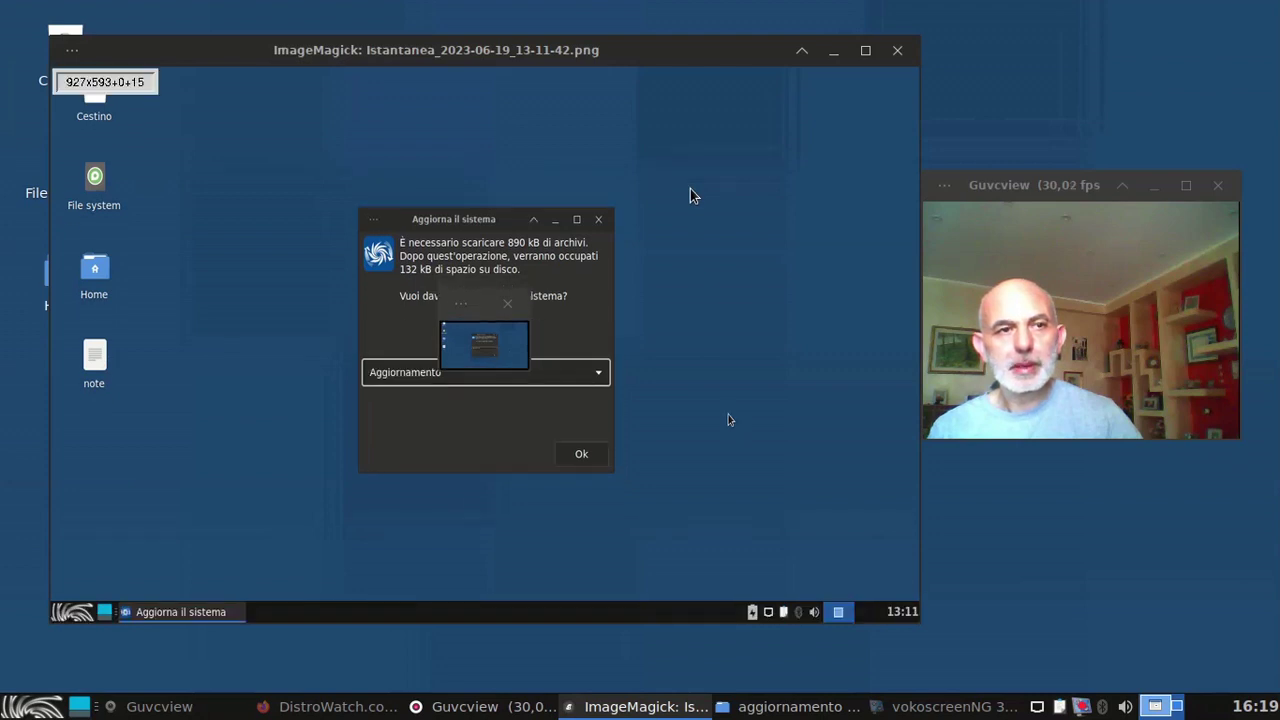
pyautogui.click(762, 501)
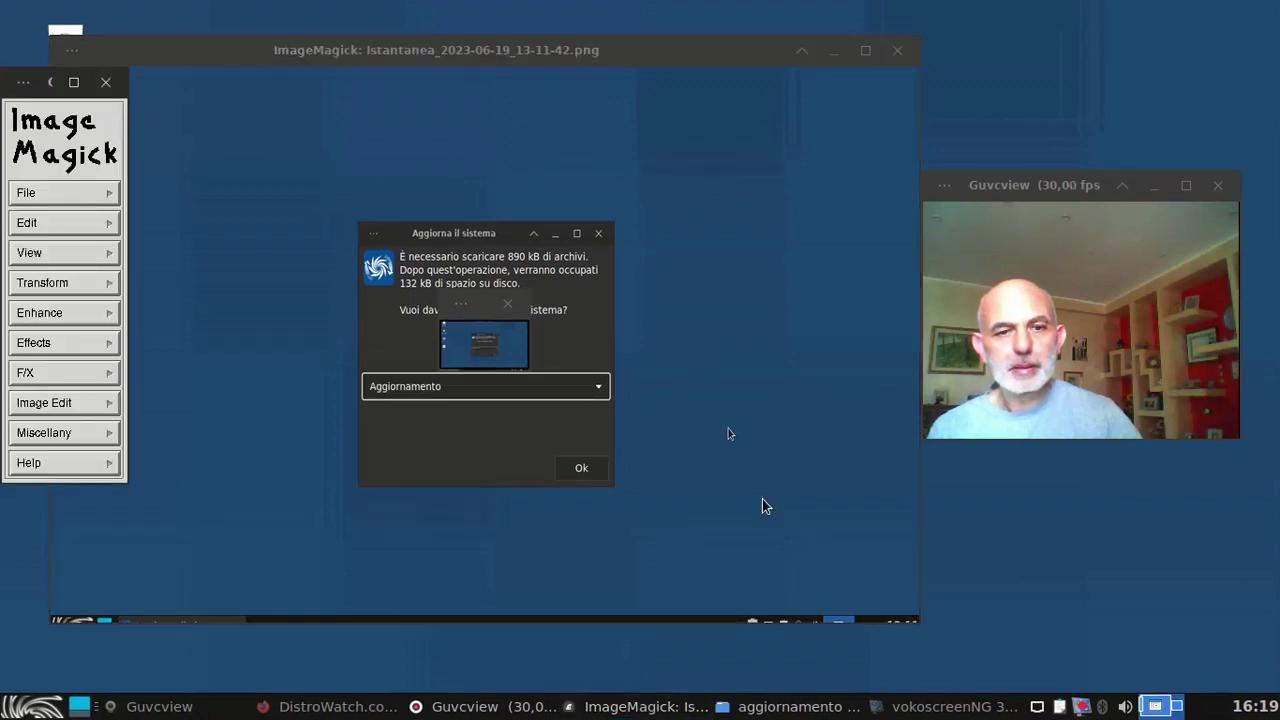
pyautogui.click(90, 195)
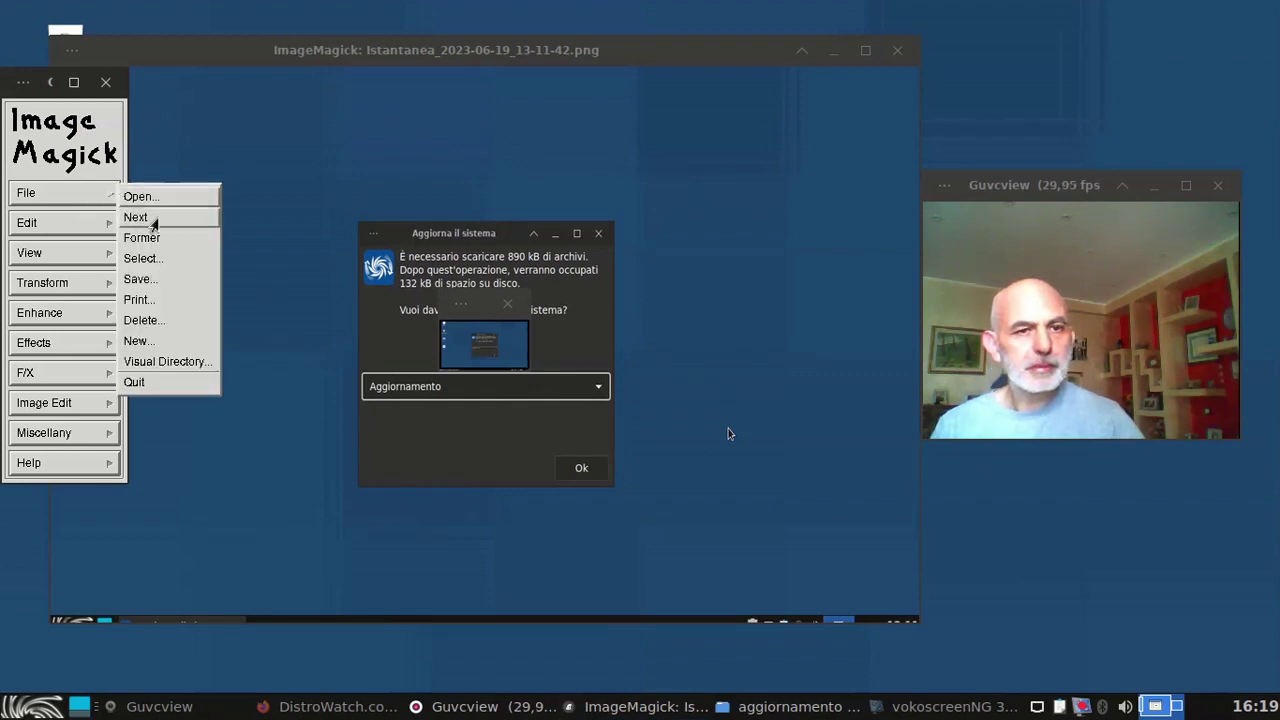
pyautogui.click(155, 218)
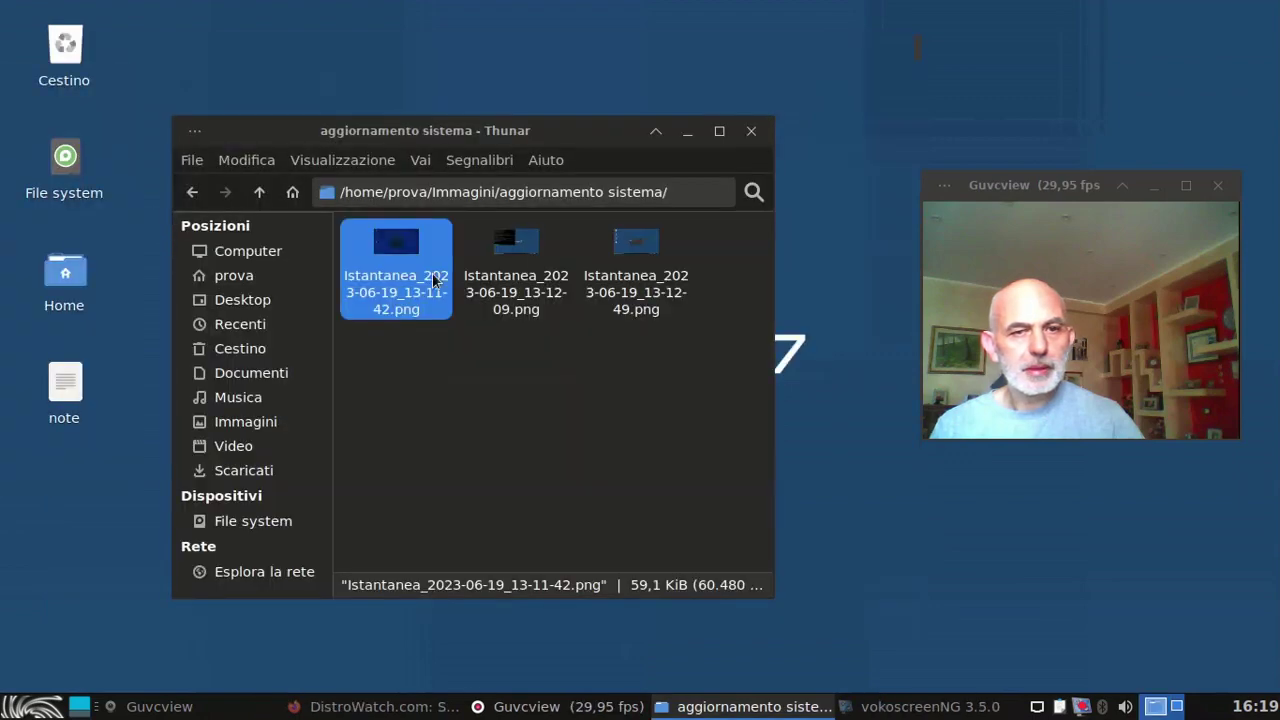
# View the screenshots Istantanea_2023-06-19_13-12-09.png and Istantanea_2023-06-19_13-12-49.png in turn, closing each one after viewing.
pyautogui.click(520, 246)
pyautogui.doubleClick(520, 246)
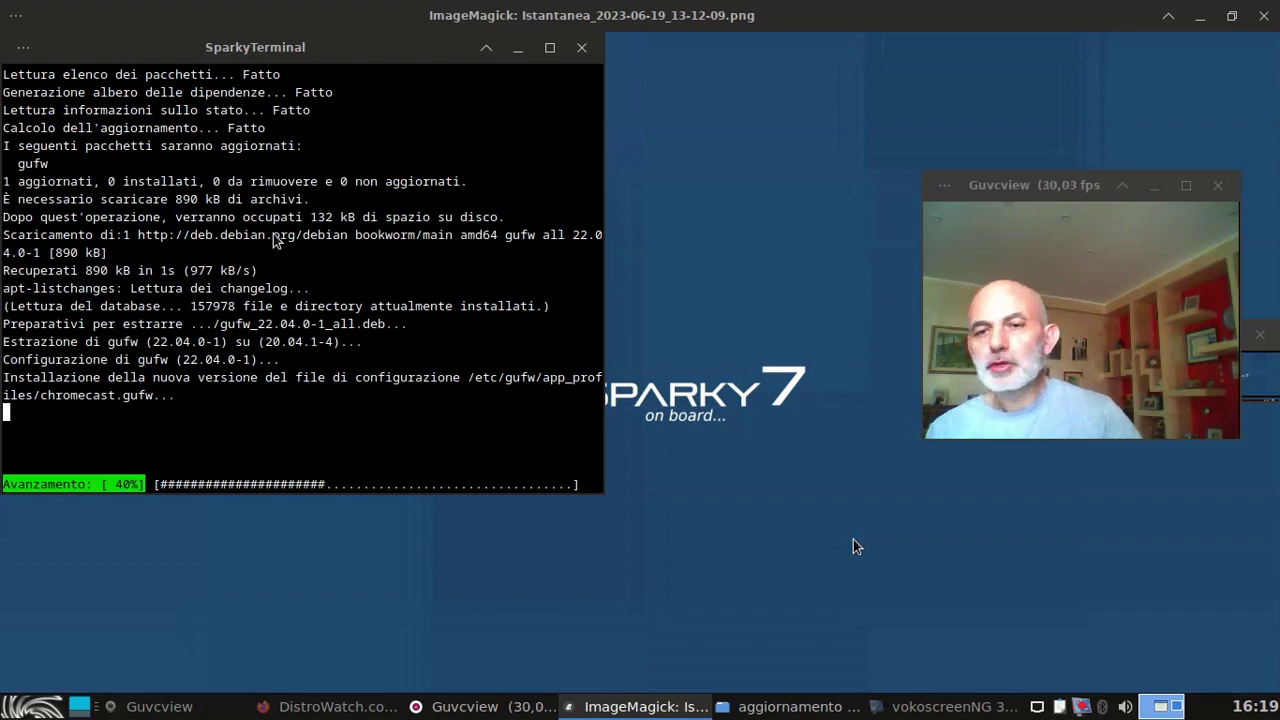
pyautogui.click(1264, 15)
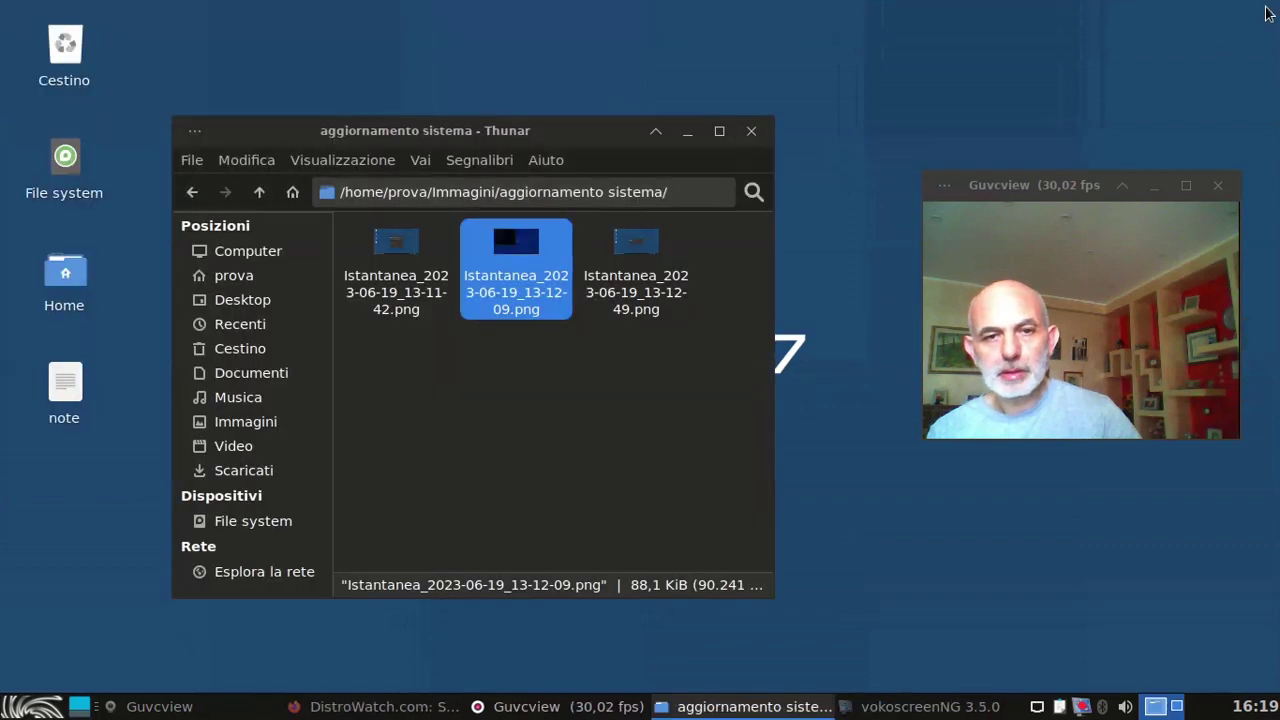
pyautogui.doubleClick(646, 249)
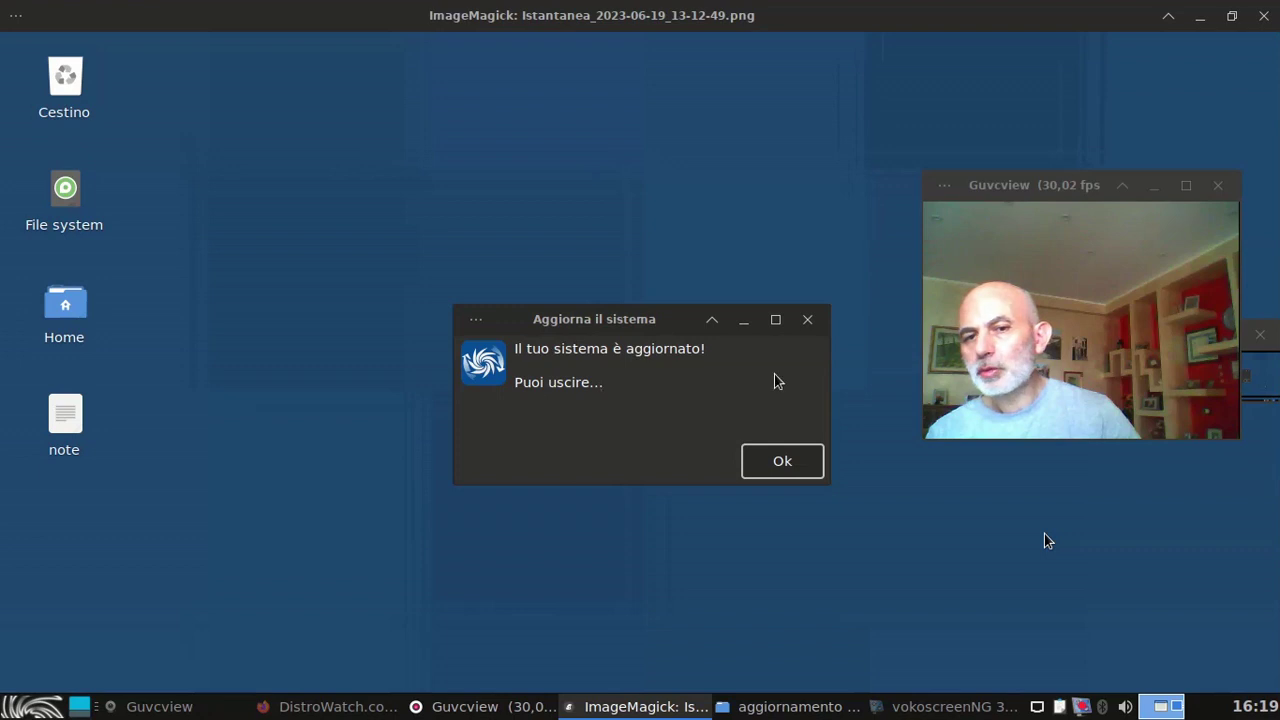
pyautogui.click(1262, 17)
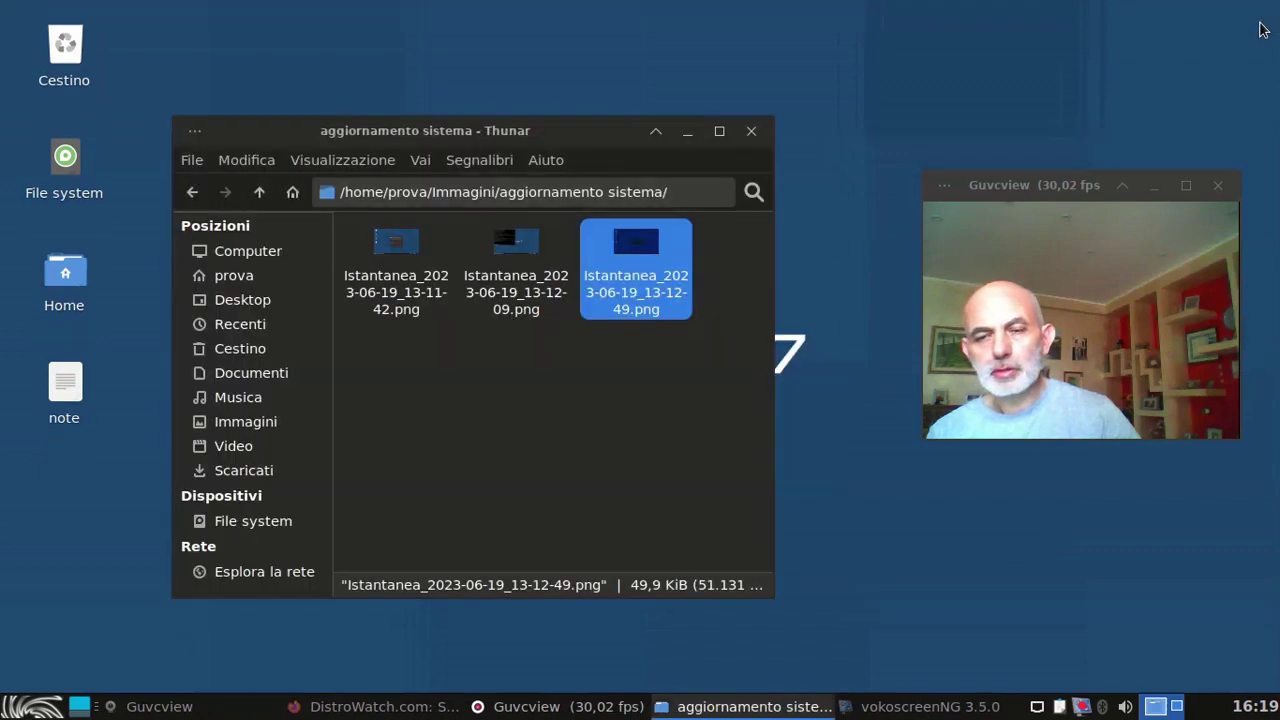
# Clear the file selection in the "aggiornamento sistema" folder and close the file manager.
pyautogui.click(737, 396)
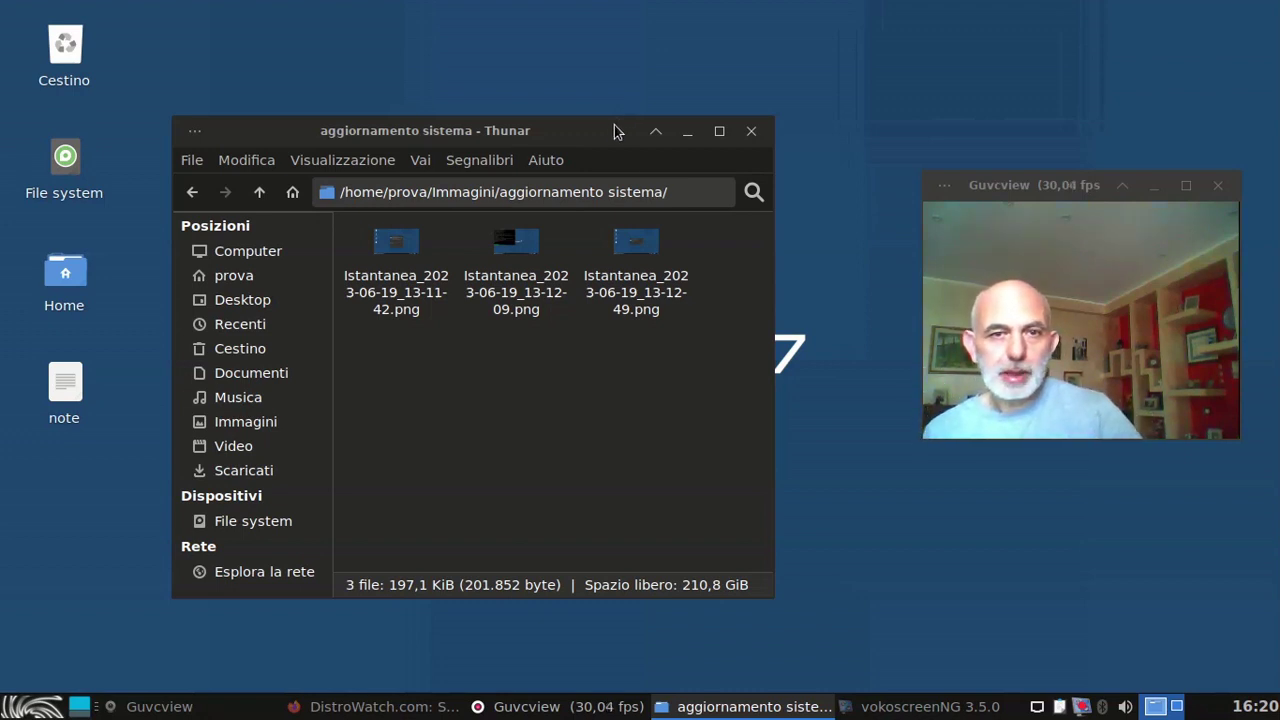
pyautogui.moveTo(612, 128); pyautogui.dragTo(599, 154)
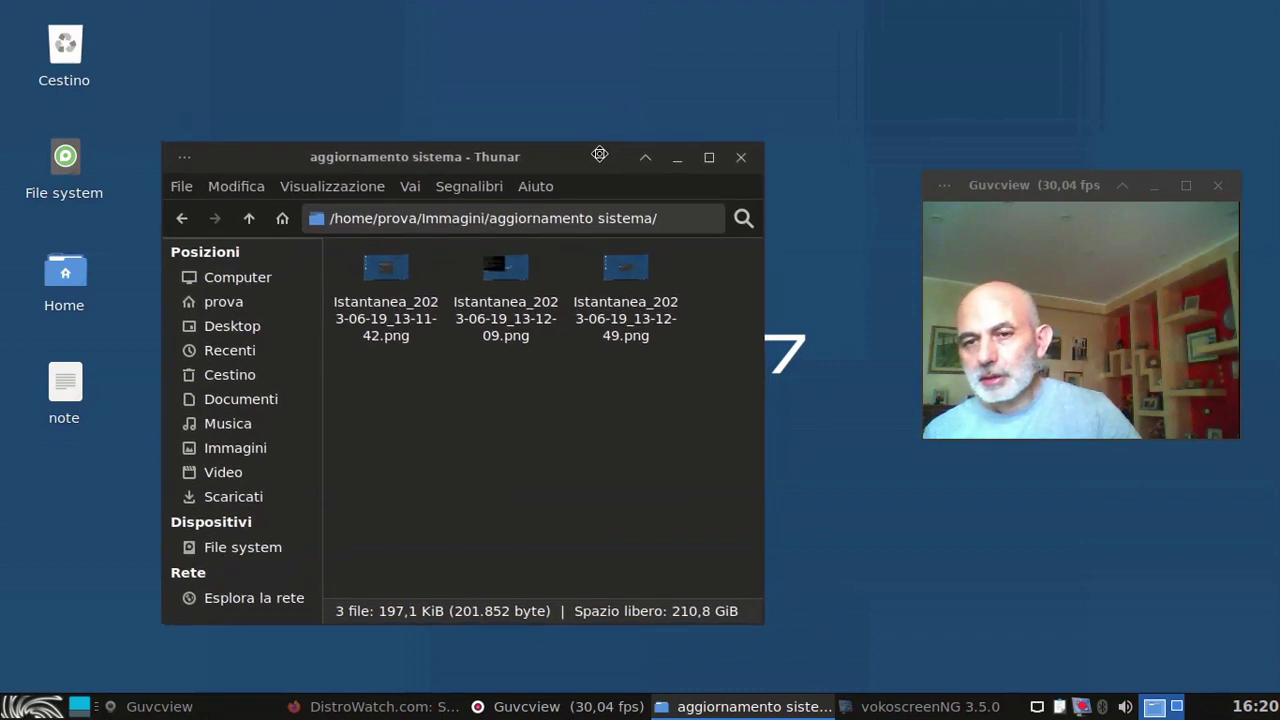
pyautogui.click(741, 159)
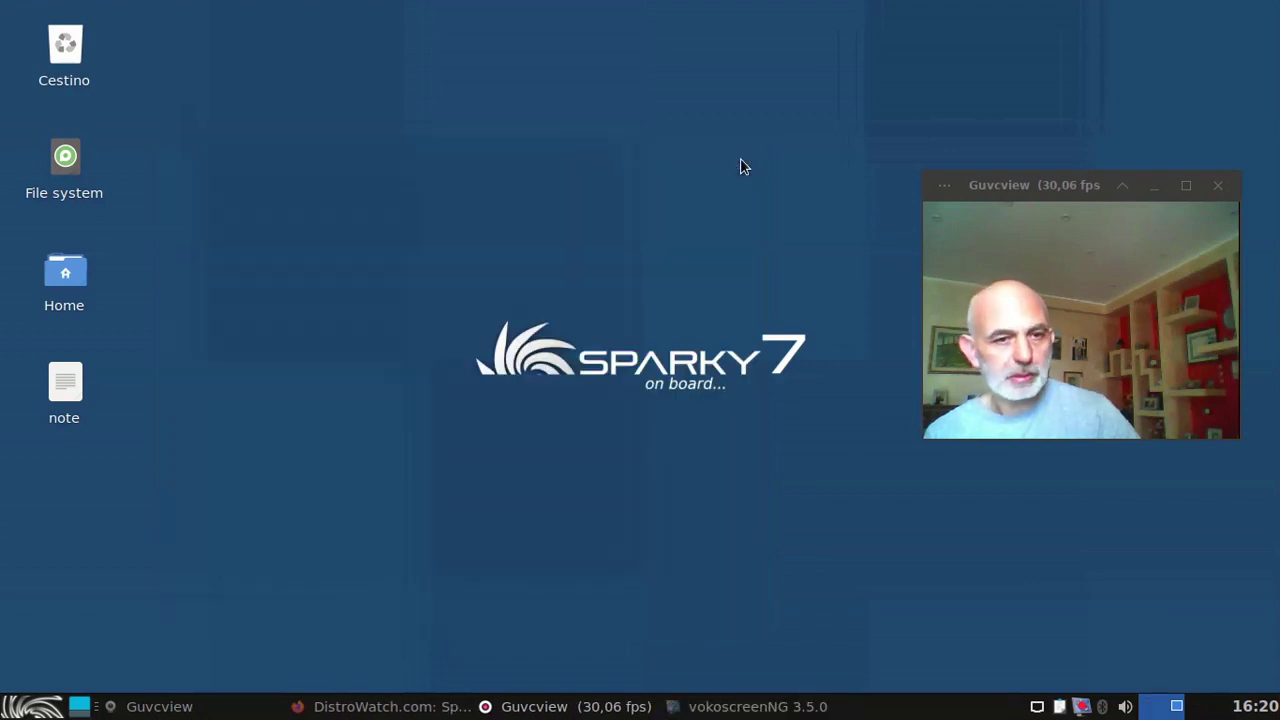
pyautogui.click(31, 707)
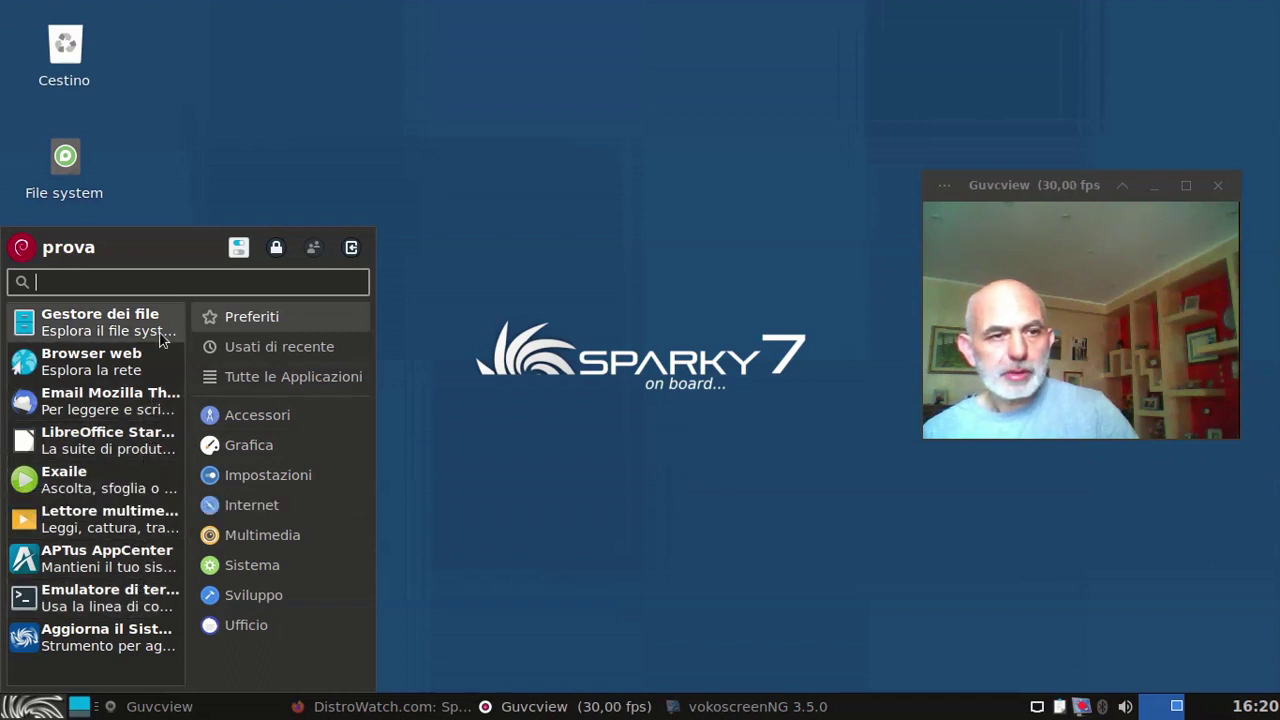
pyautogui.click(510, 622)
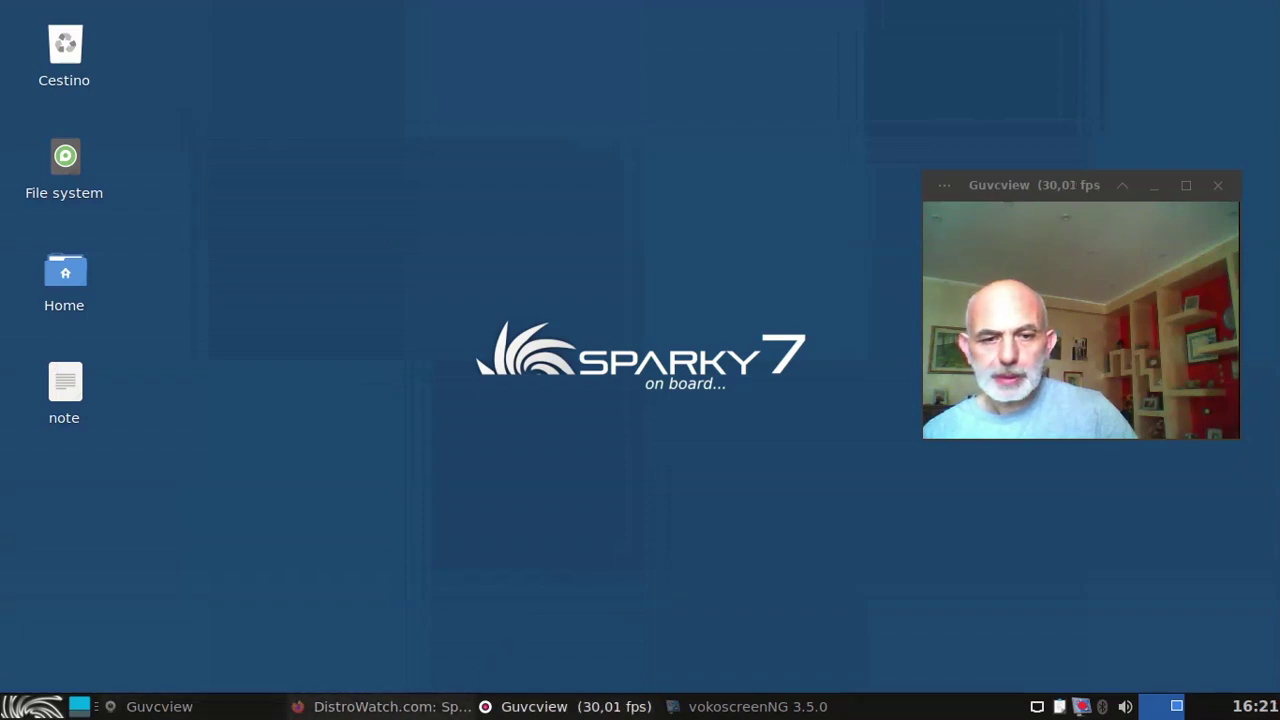
# Switch to the SparkyLinux page on DistroWatch in Firefox, accept the cookie notice and review the distribution summary.
pyautogui.click(390, 706)
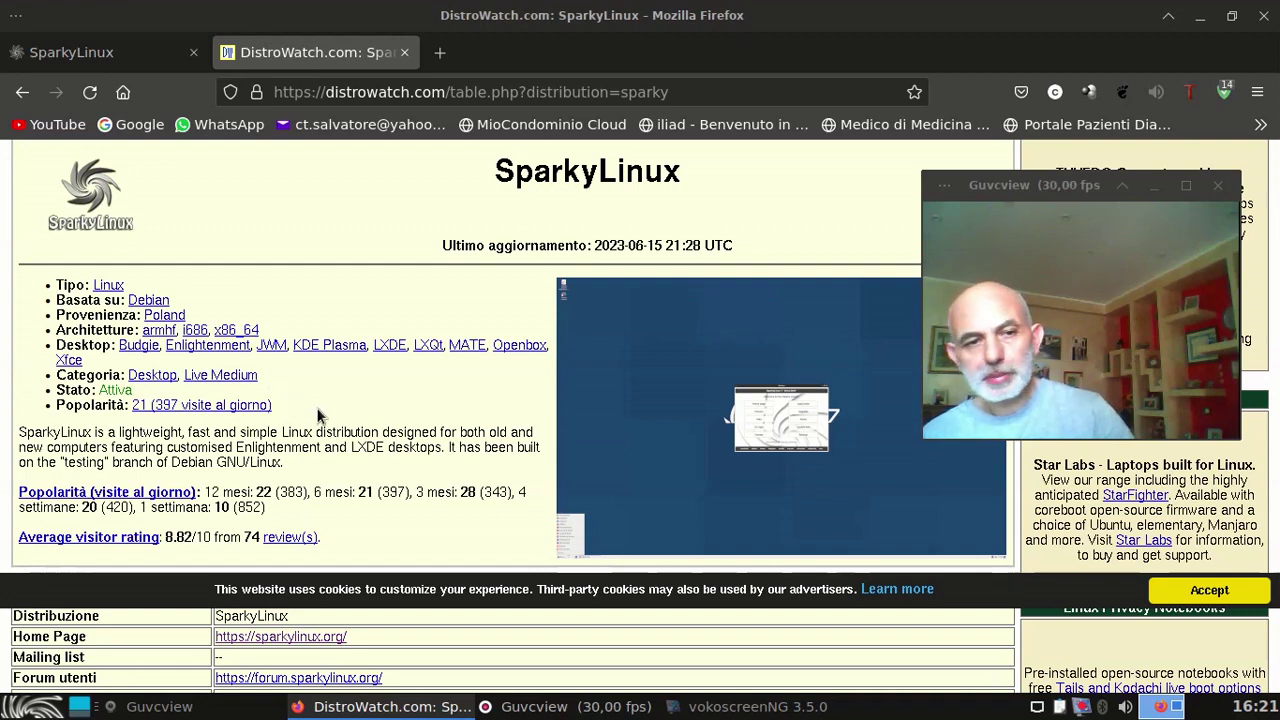
pyautogui.scroll(-2, 367, 483)
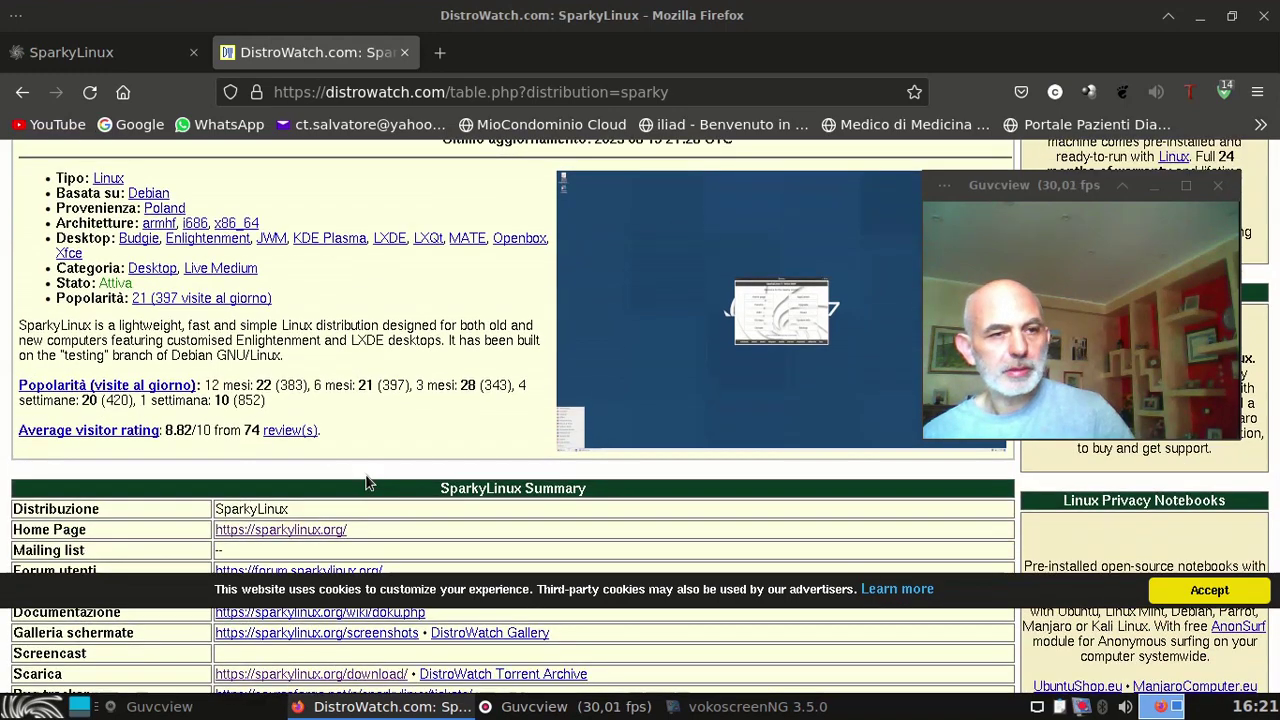
pyautogui.scroll(-4, 375, 485)
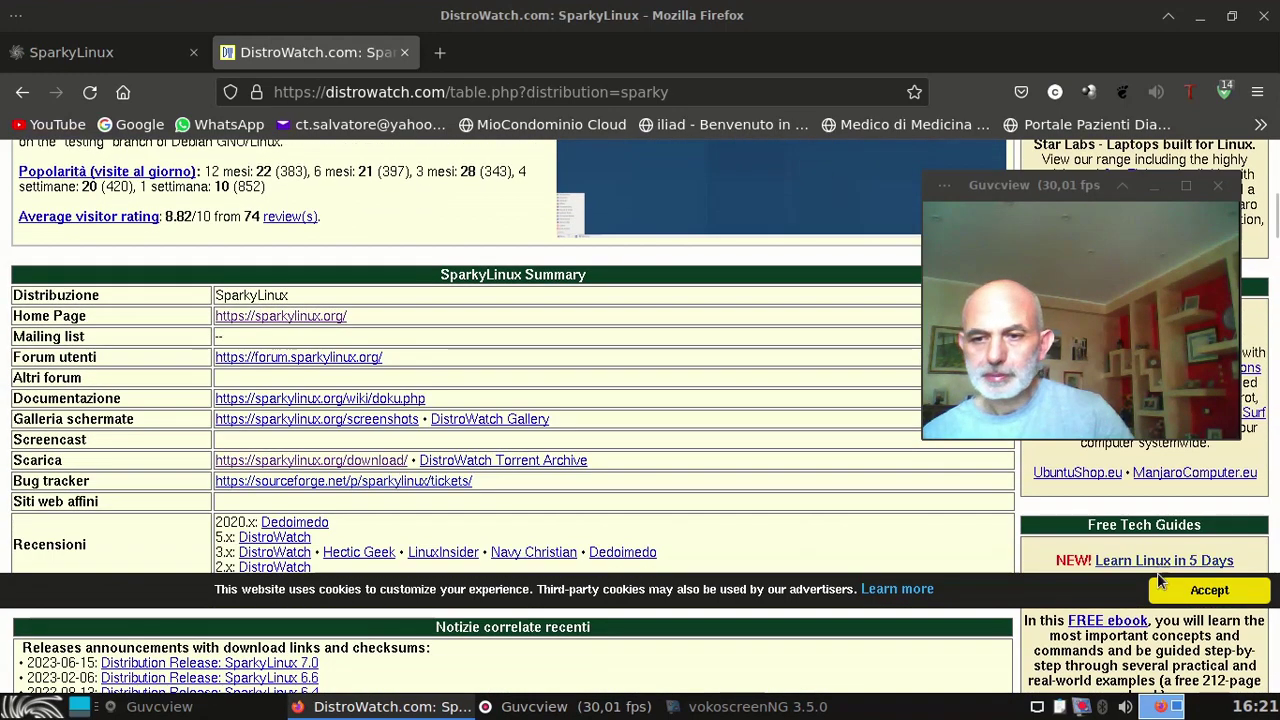
pyautogui.click(1178, 592)
pyautogui.scroll(-4, 628, 400)
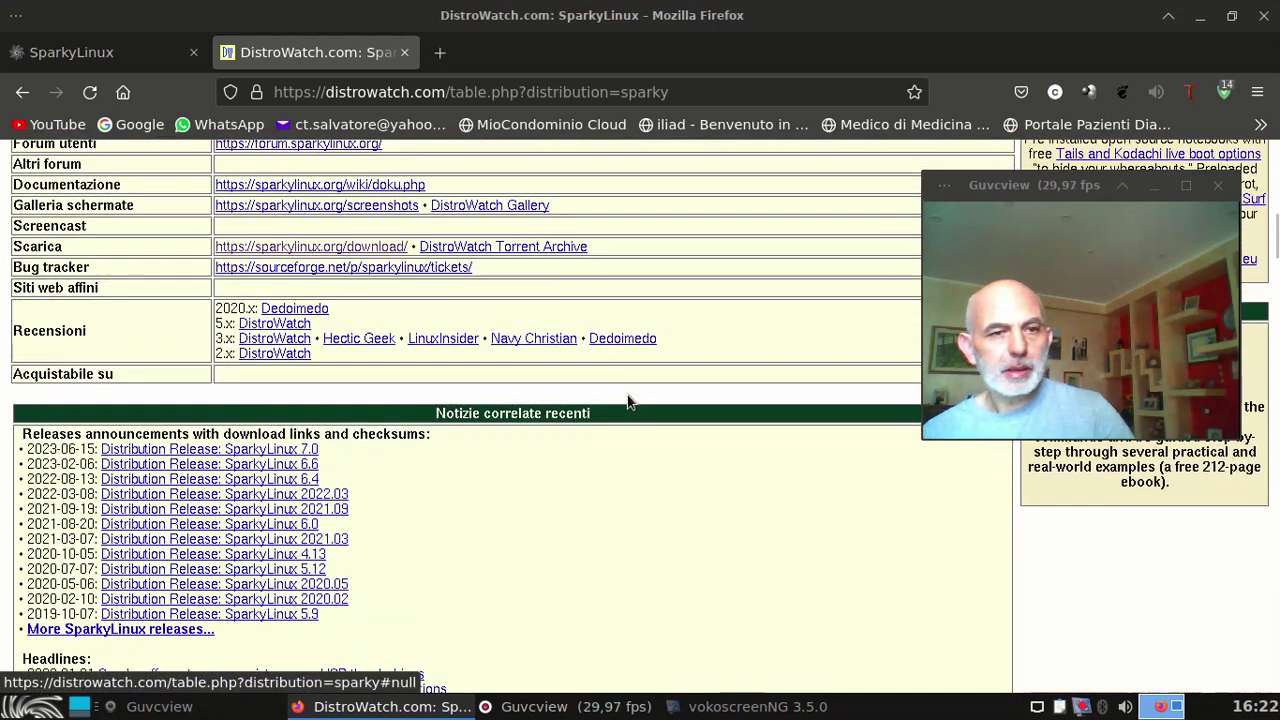
# Examine the SparkyLinux release announcements, the feature and package version tables, and the reader reviews section on DistroWatch.
pyautogui.scroll(-2, 628, 400)
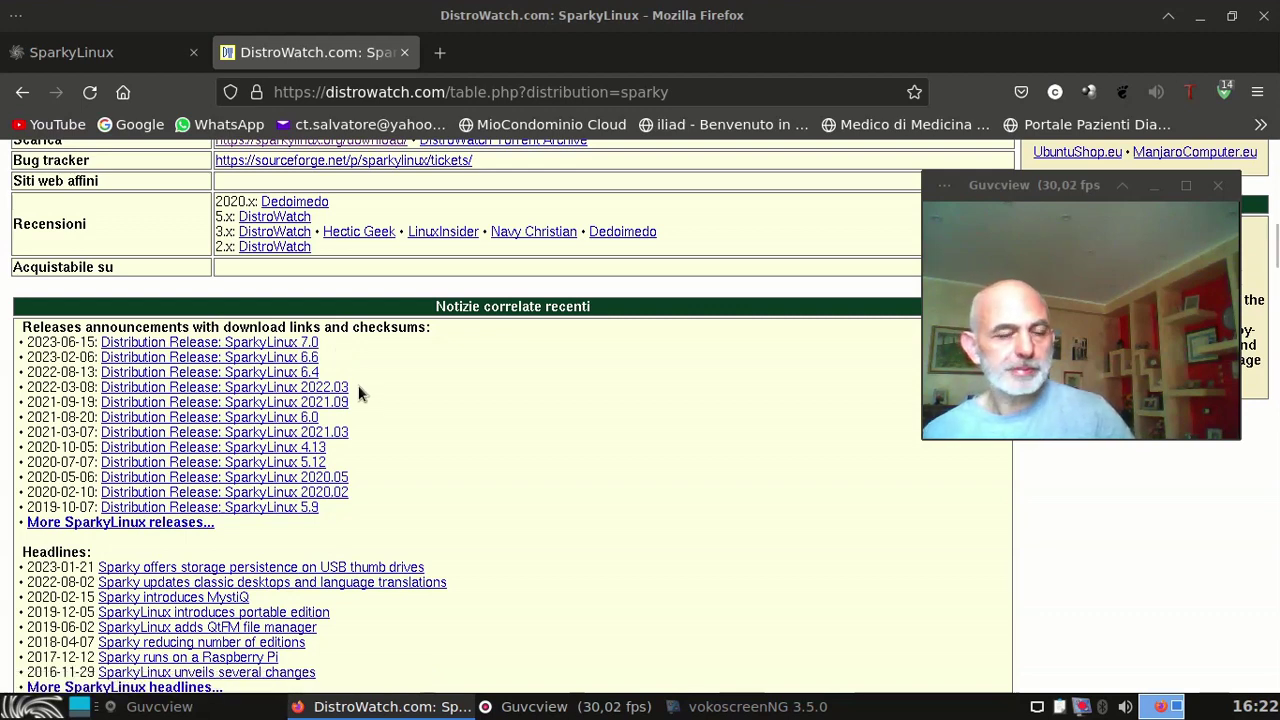
pyautogui.scroll(-5, 360, 400)
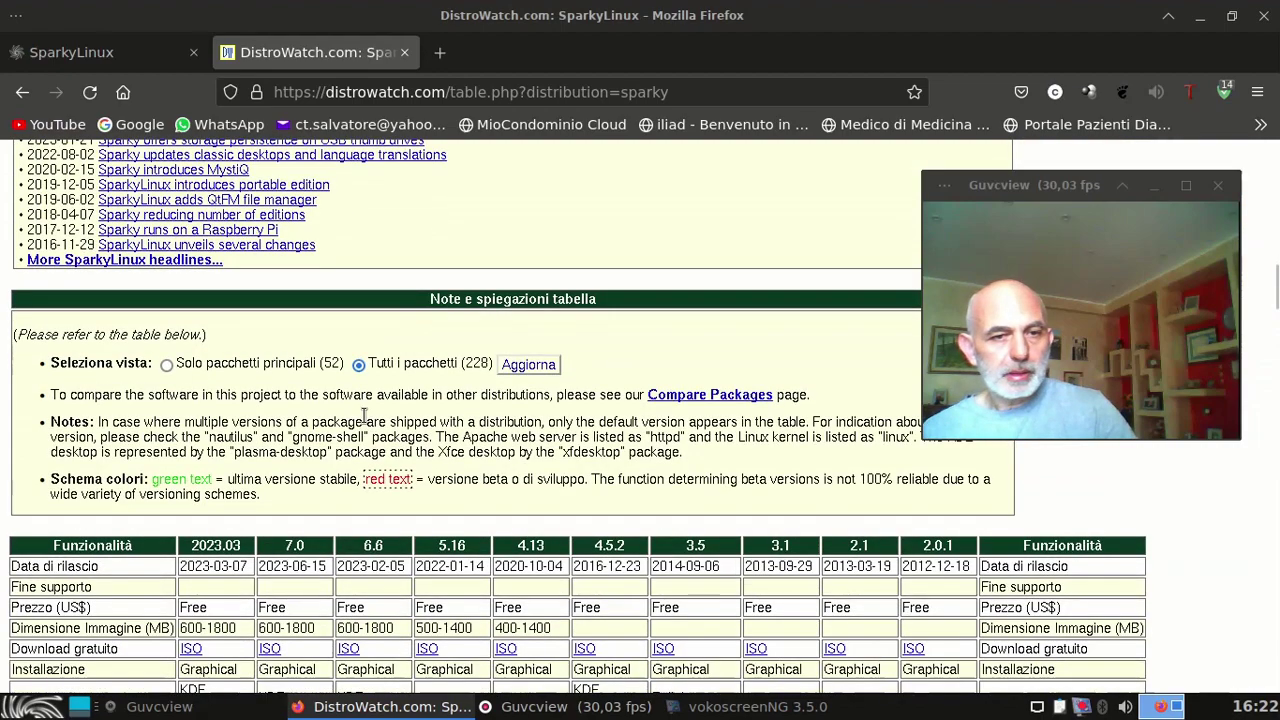
pyautogui.scroll(-4, 364, 418)
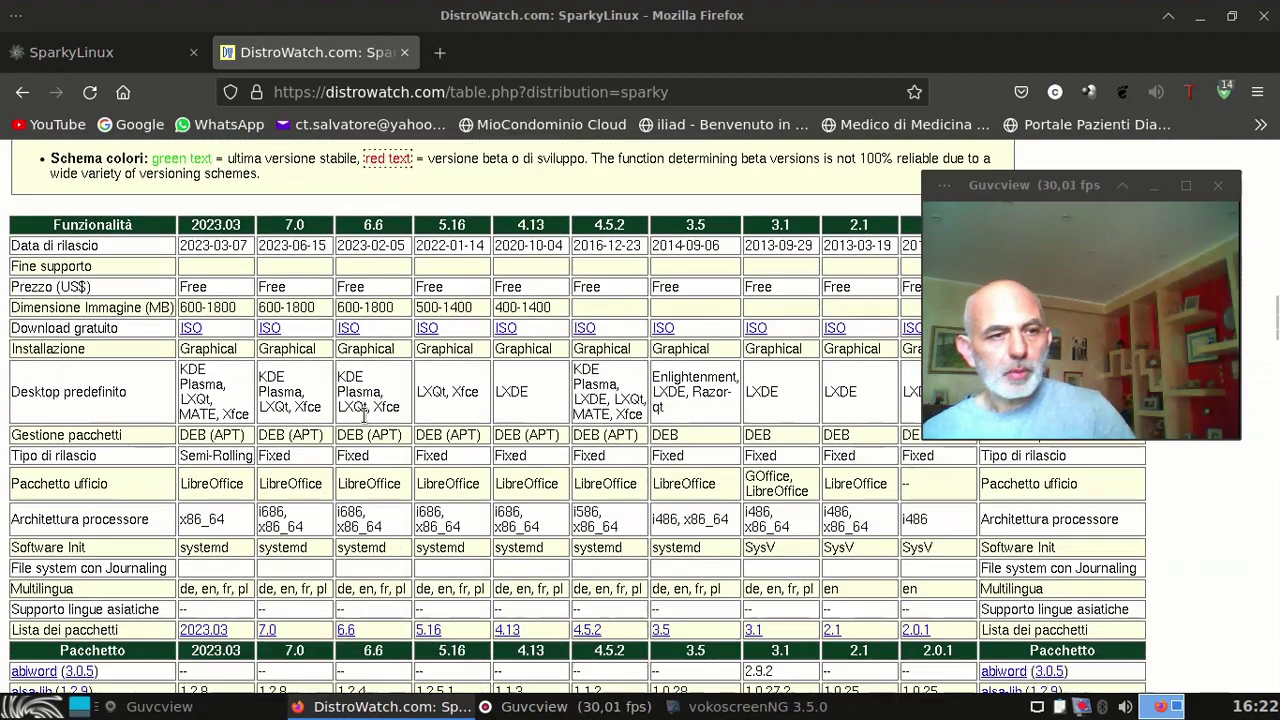
pyautogui.scroll(-3, 363, 414)
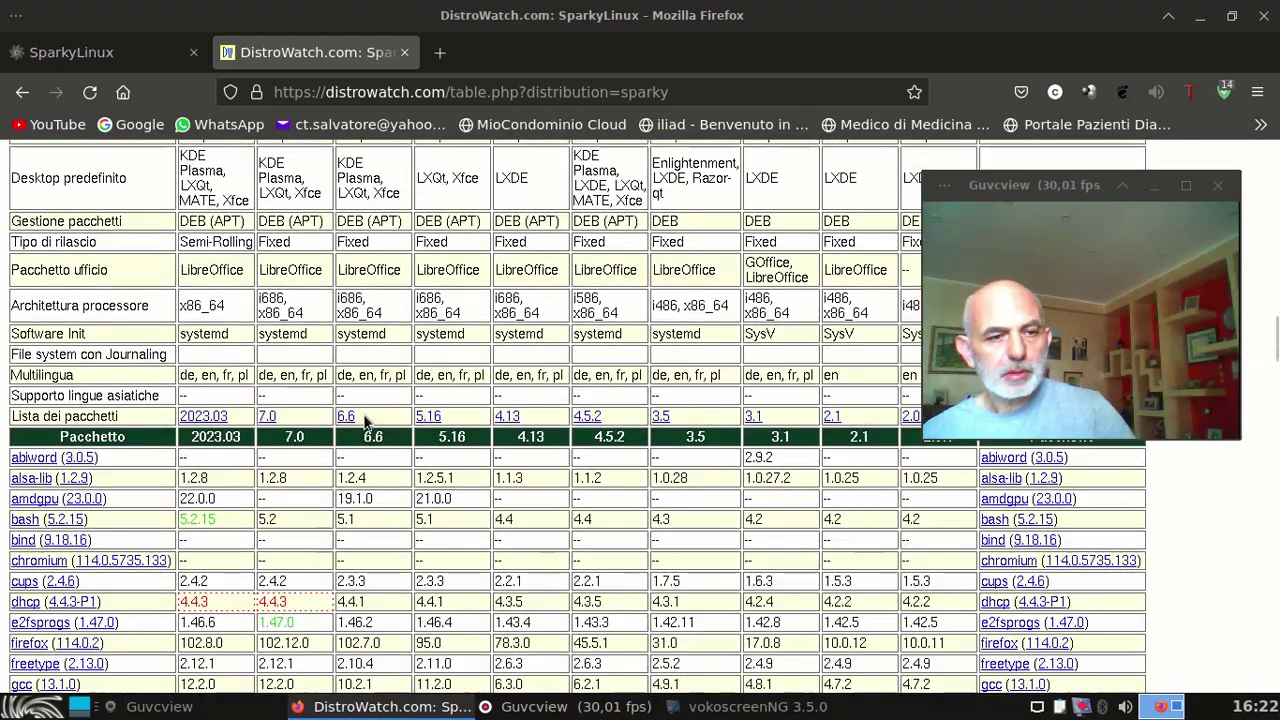
pyautogui.scroll(-18, 365, 420)
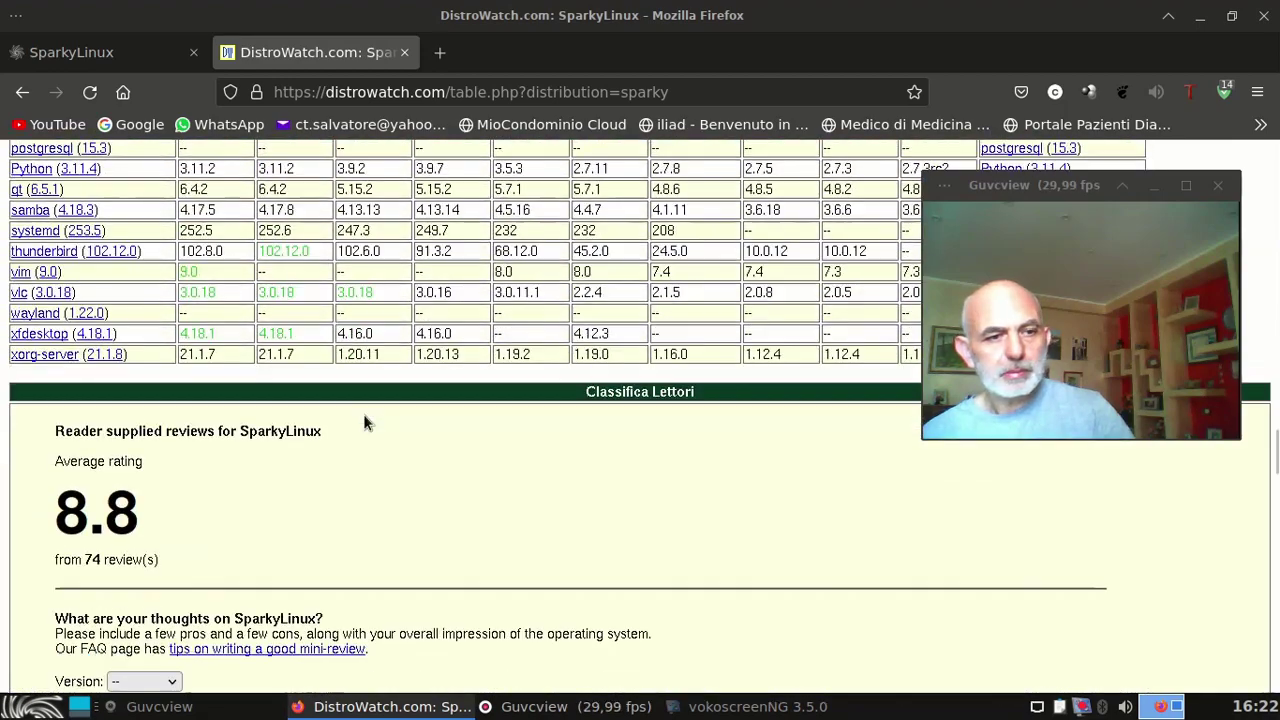
# Examine the reader rating, review form and past reviews for SparkyLinux, then look back over the package version and feature tables.
pyautogui.scroll(-3, 363, 414)
pyautogui.scroll(1, 363, 414)
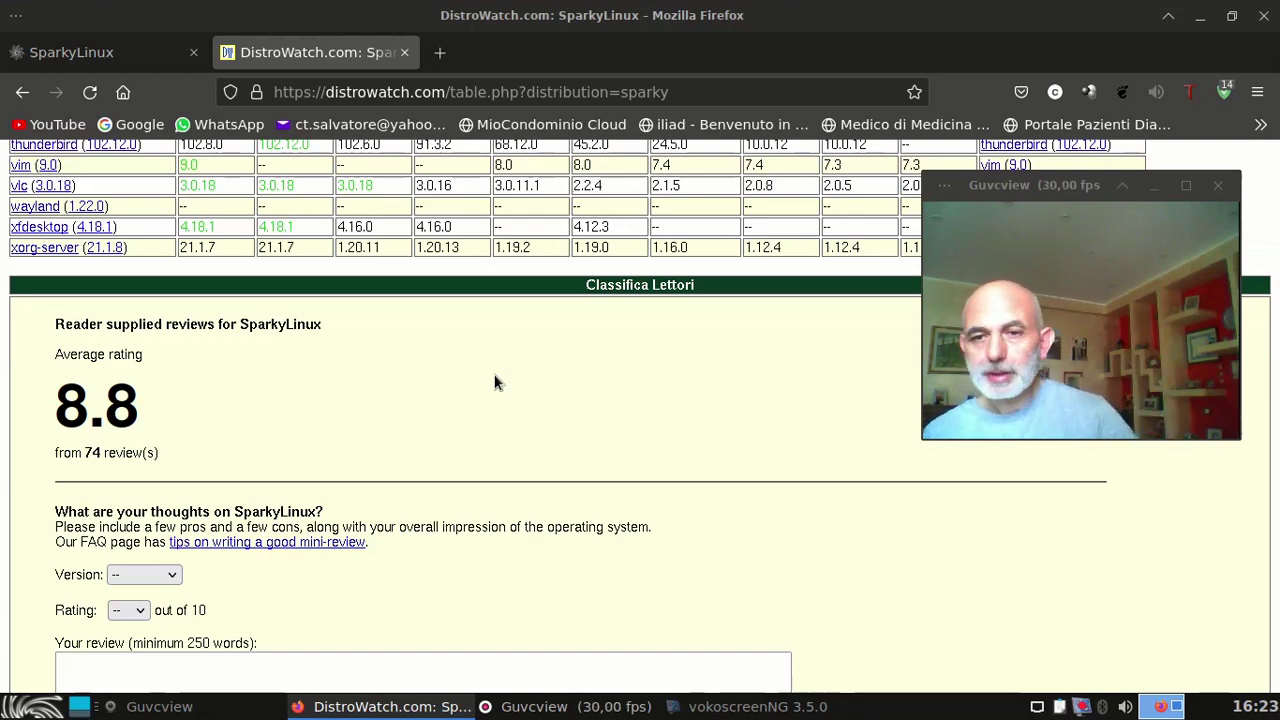
pyautogui.scroll(-8, 494, 380)
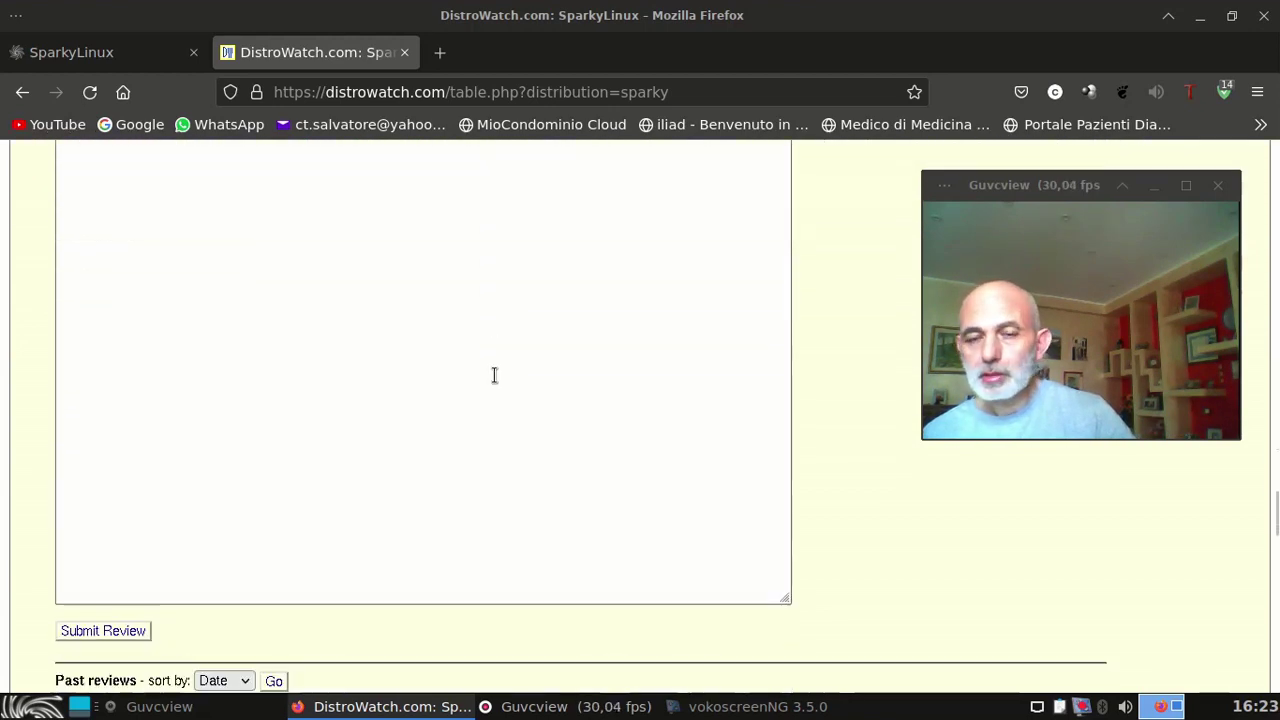
pyautogui.scroll(-5, 494, 378)
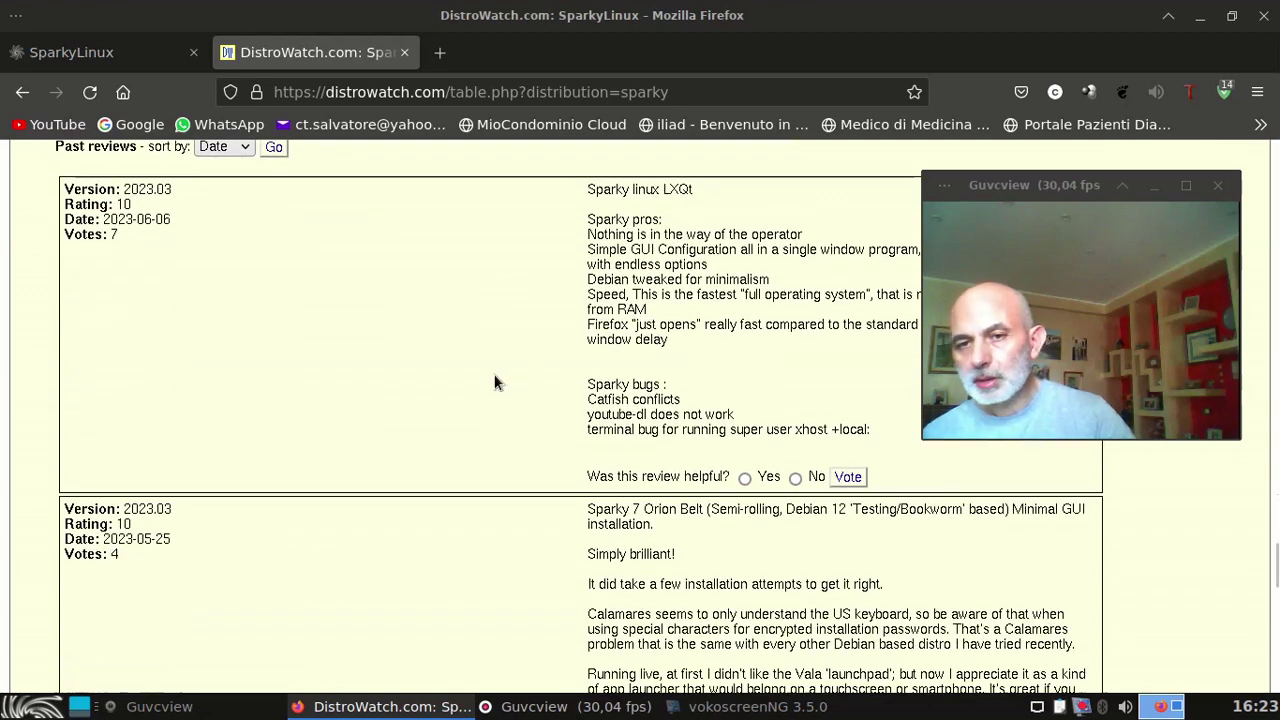
pyautogui.scroll(6, 494, 380)
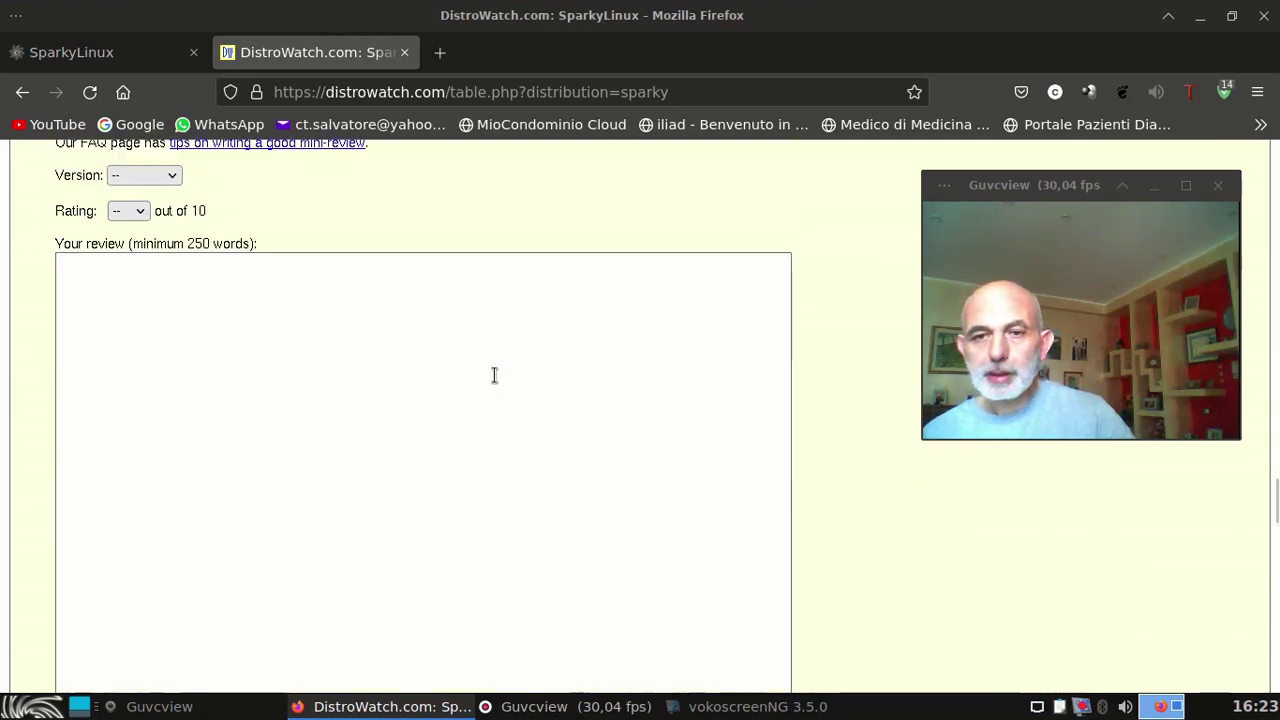
pyautogui.scroll(3, 494, 375)
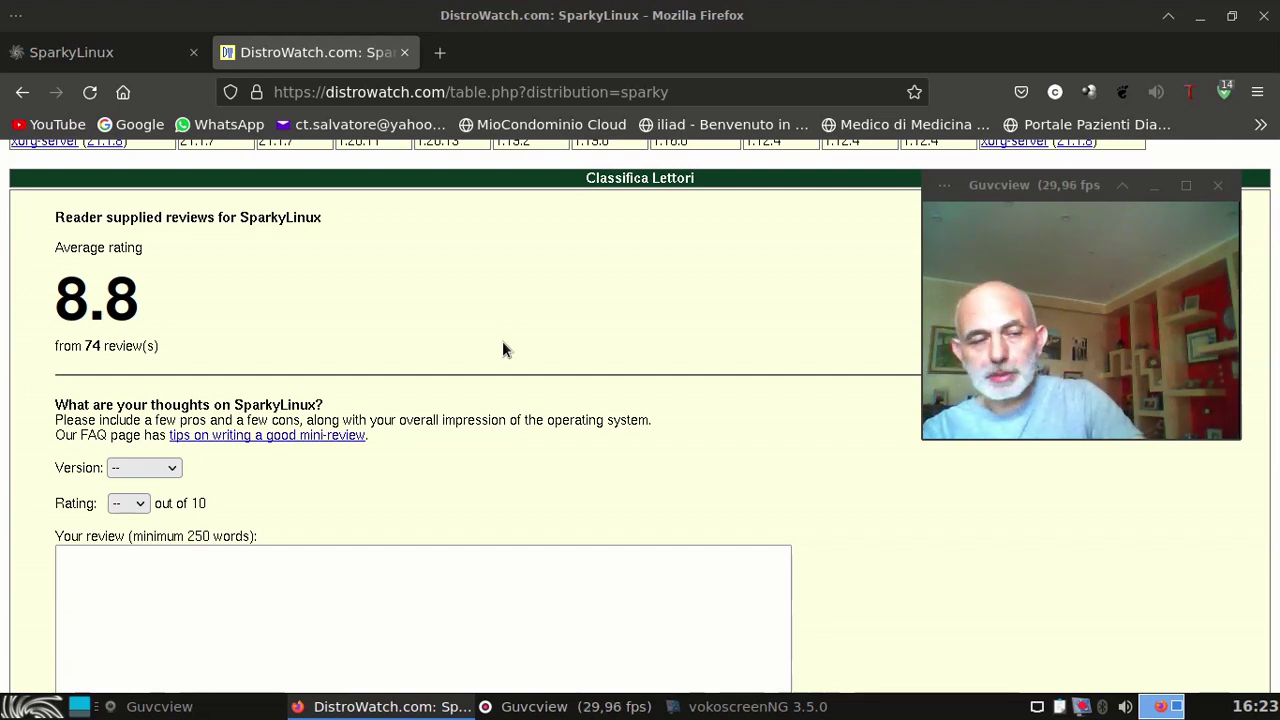
pyautogui.scroll(-5, 516, 341)
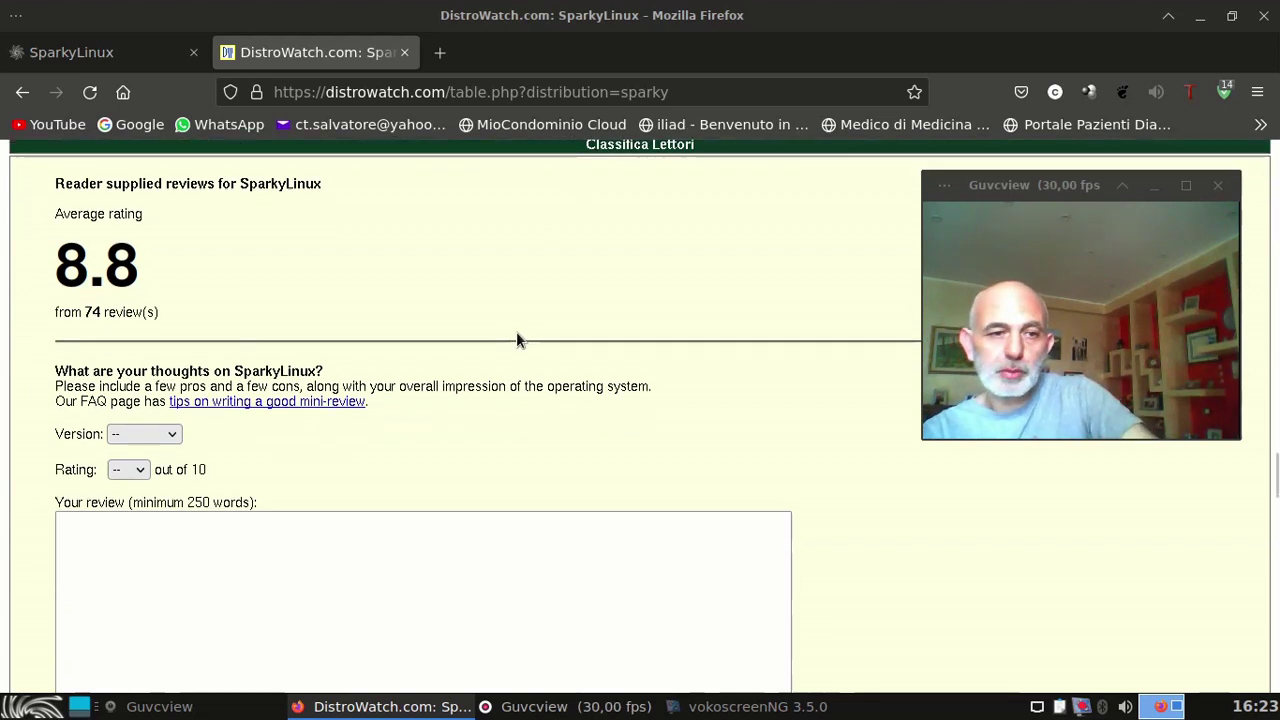
pyautogui.scroll(4, 569, 297)
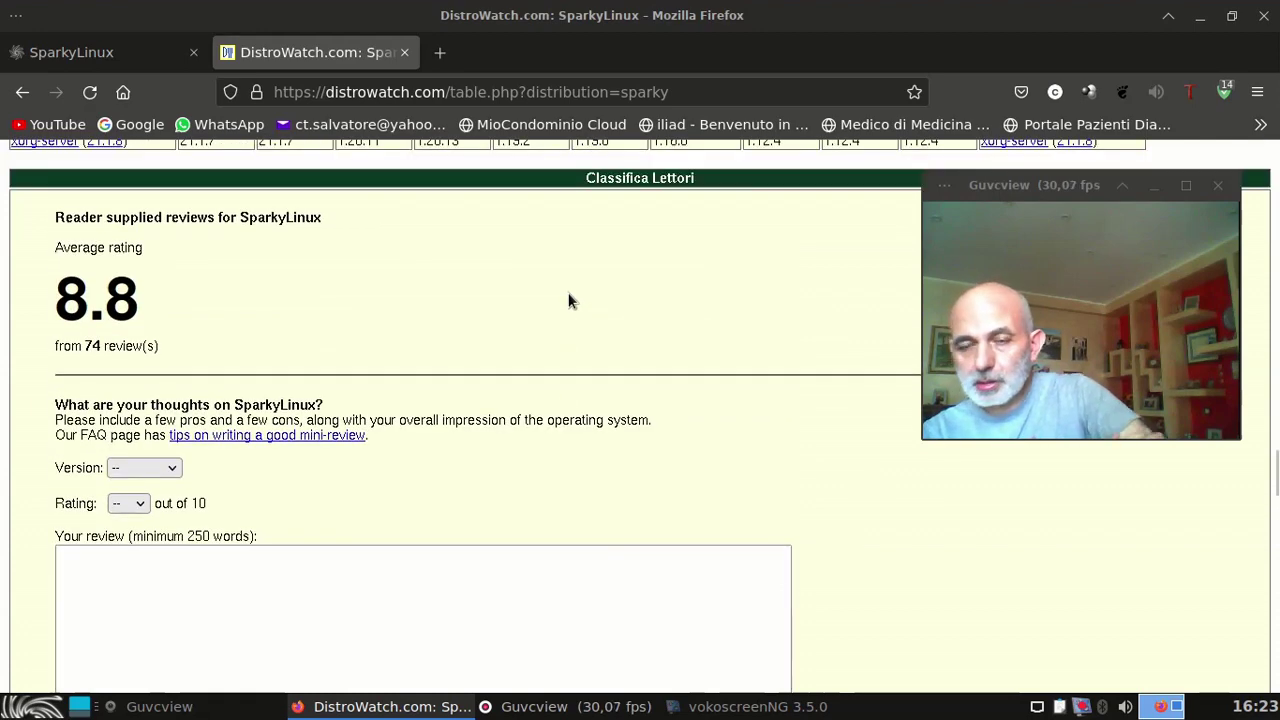
pyautogui.scroll(-6, 568, 293)
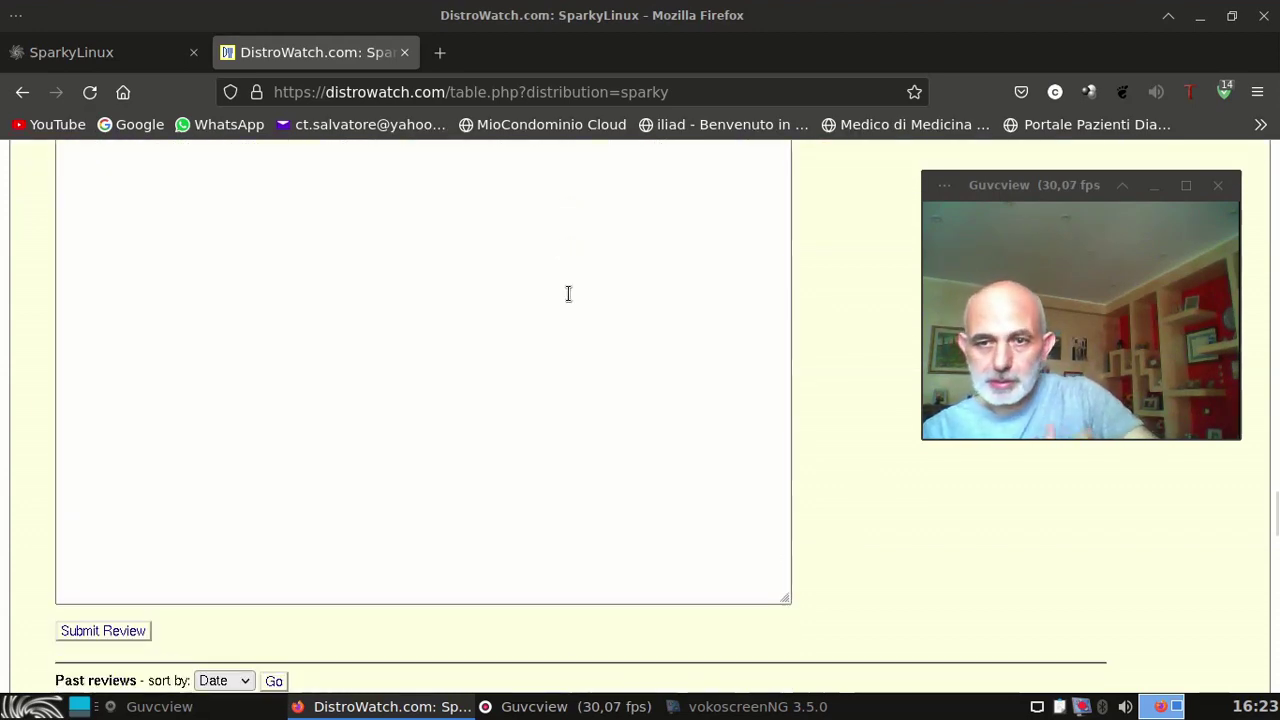
pyautogui.scroll(7, 568, 293)
pyautogui.scroll(12, 568, 298)
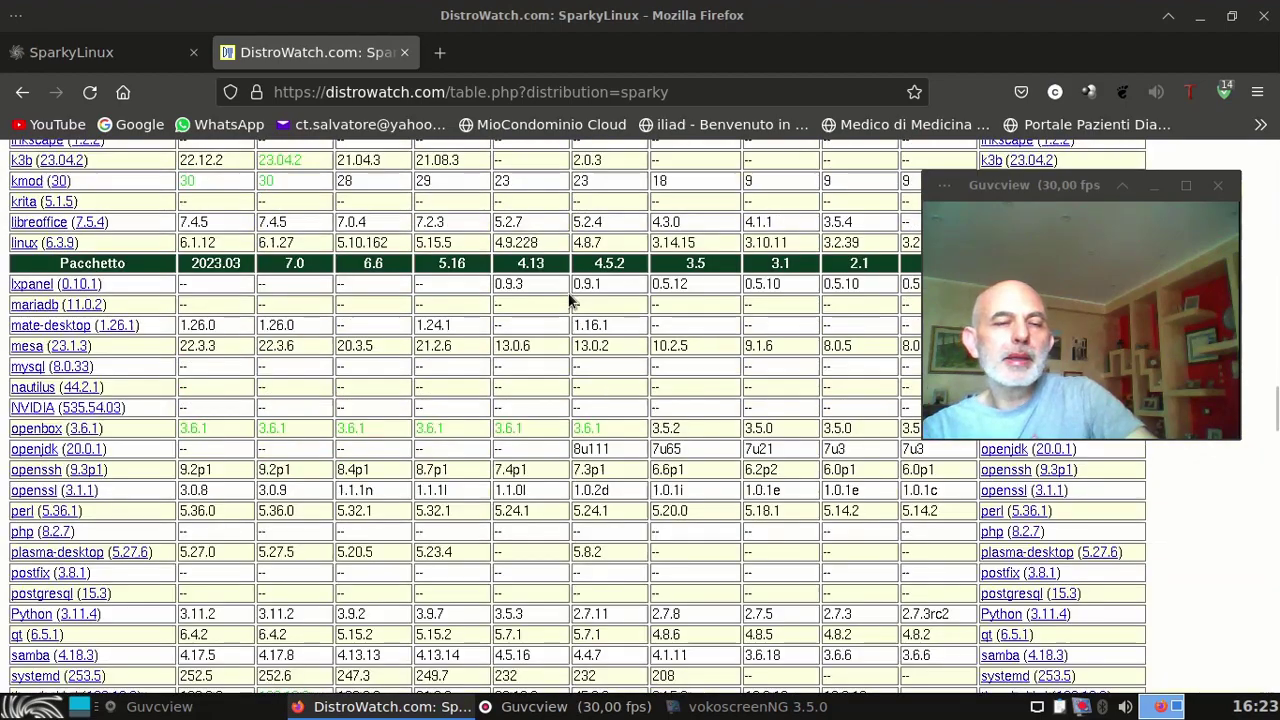
pyautogui.scroll(10, 570, 298)
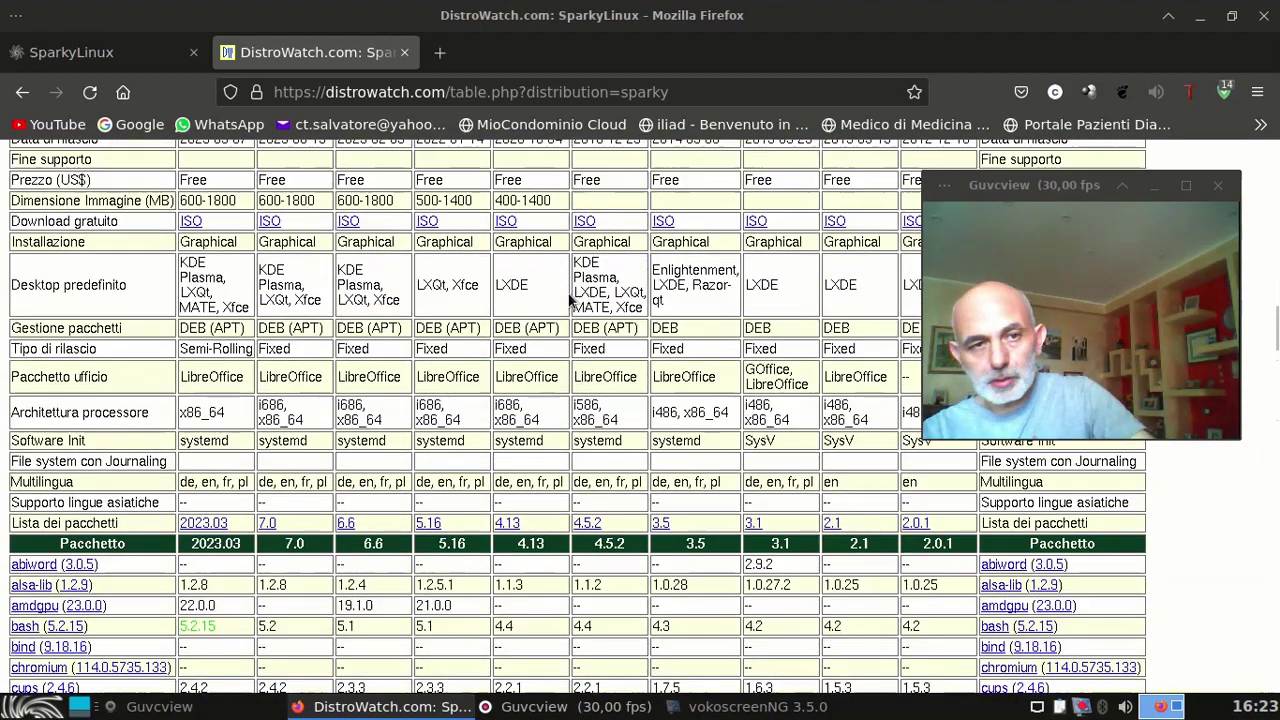
# Close the DistroWatch page and open the "Sparky 7.0 Orion Belt" announcement from the Sparky news on sparkylinux.org.
pyautogui.click(405, 53)
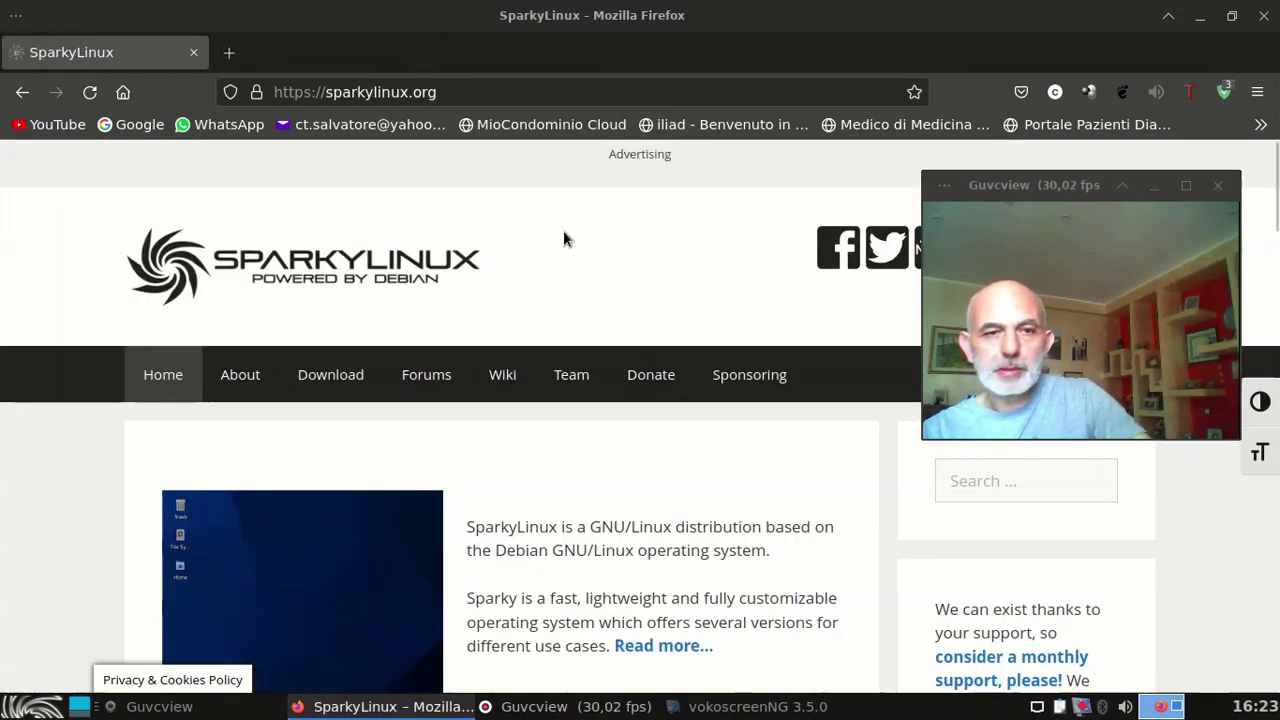
pyautogui.scroll(-5, 647, 230)
pyautogui.scroll(-5, 696, 229)
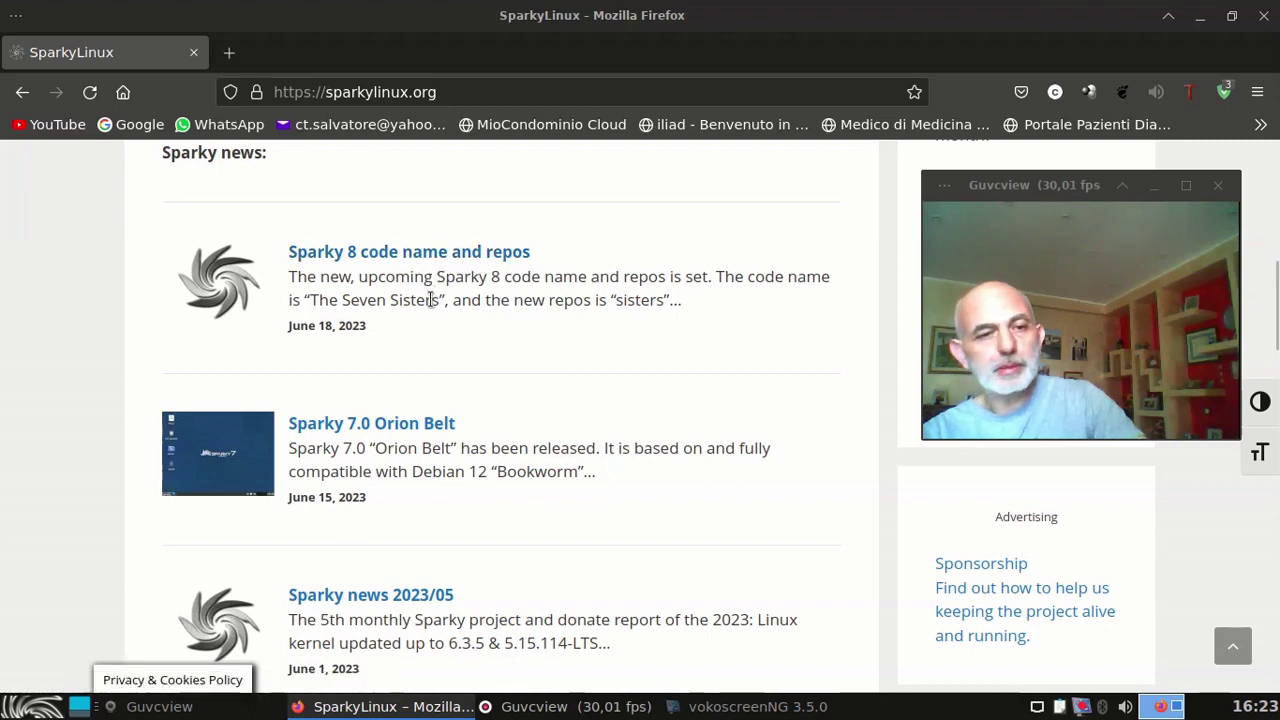
pyautogui.click(432, 428)
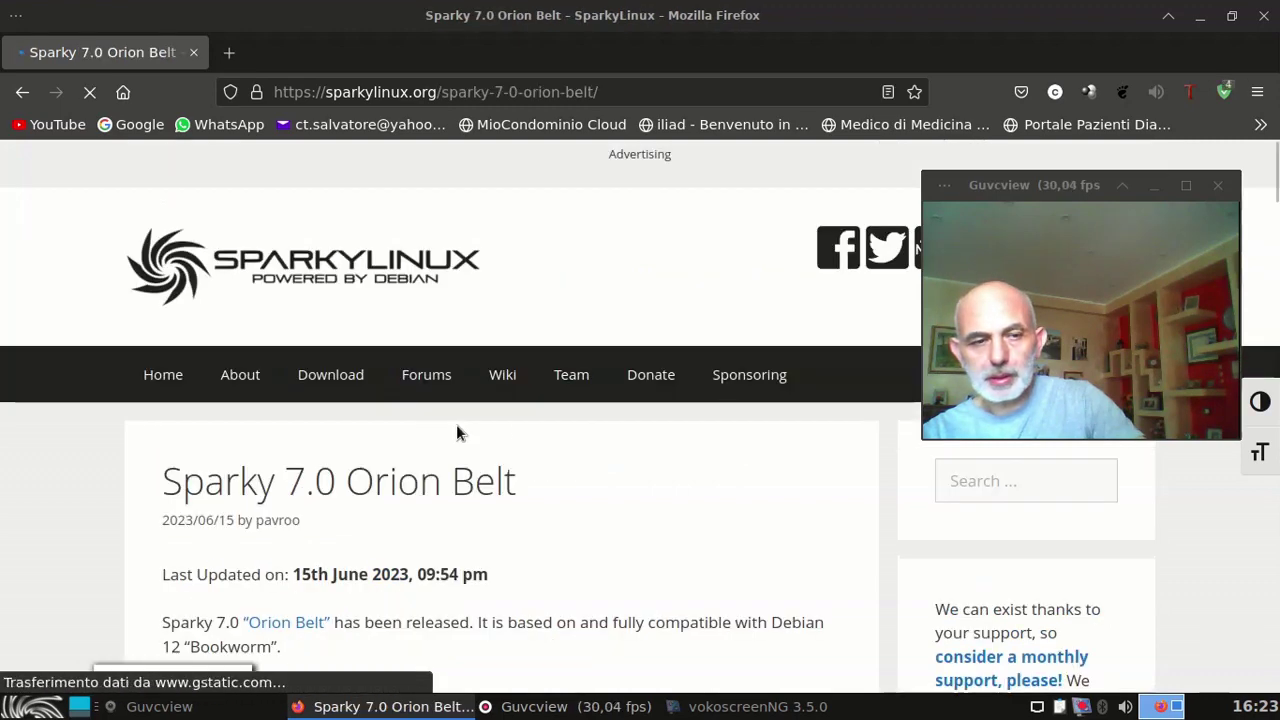
# Read the Sparky 7.0 release highlights and highlight the "Xfce 4.18" line in the list.
pyautogui.scroll(-3, 528, 428)
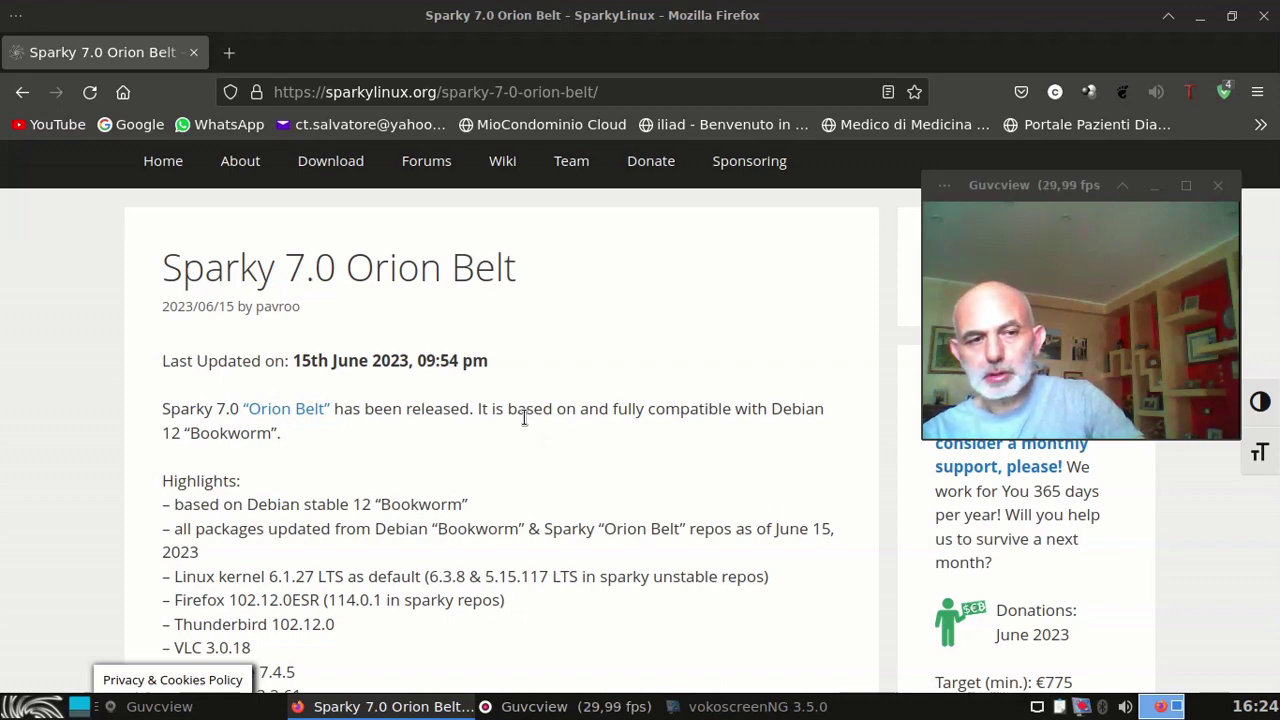
pyautogui.scroll(-3, 522, 420)
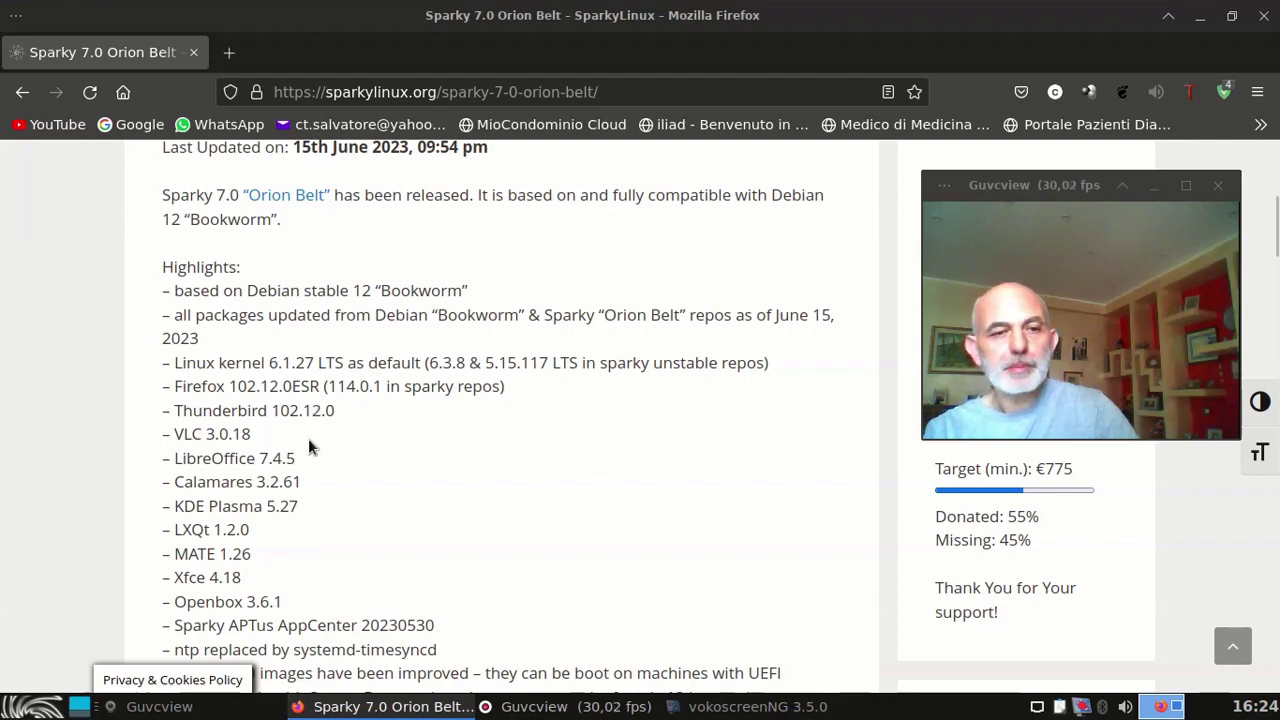
pyautogui.scroll(-3, 308, 440)
pyautogui.scroll(-1, 309, 422)
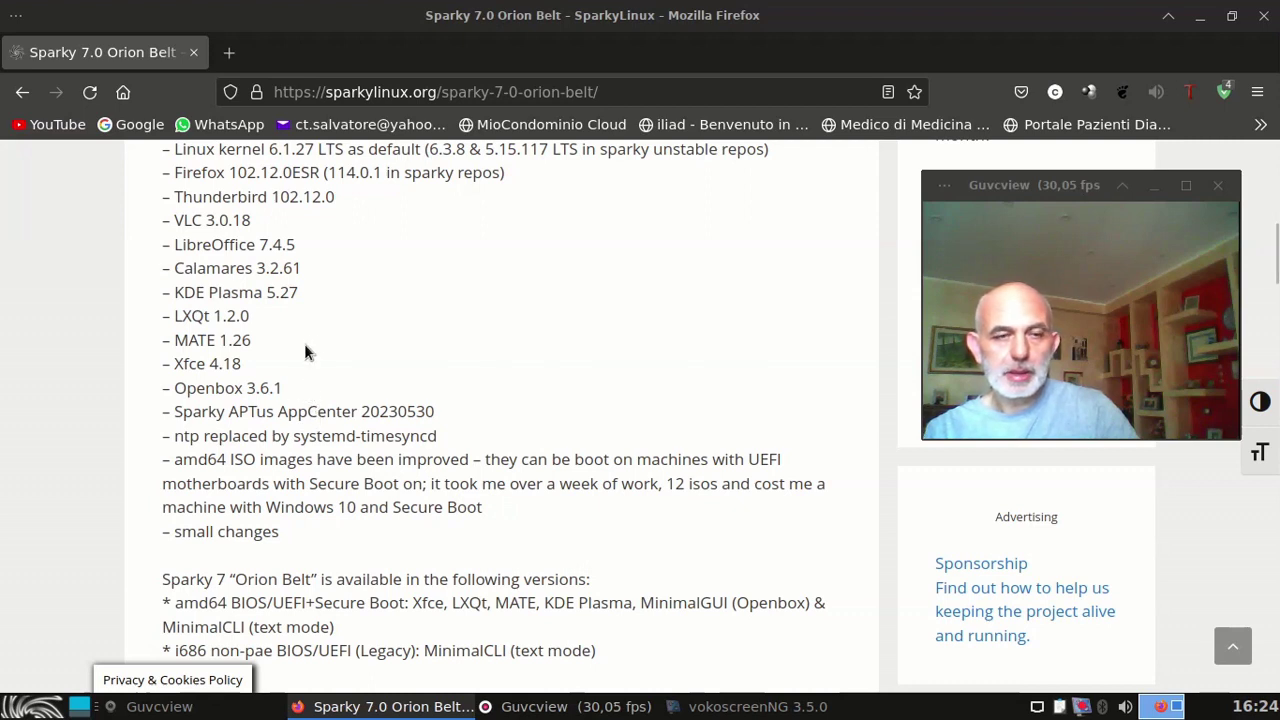
pyautogui.moveTo(163, 390); pyautogui.dragTo(242, 365)
pyautogui.click(165, 367)
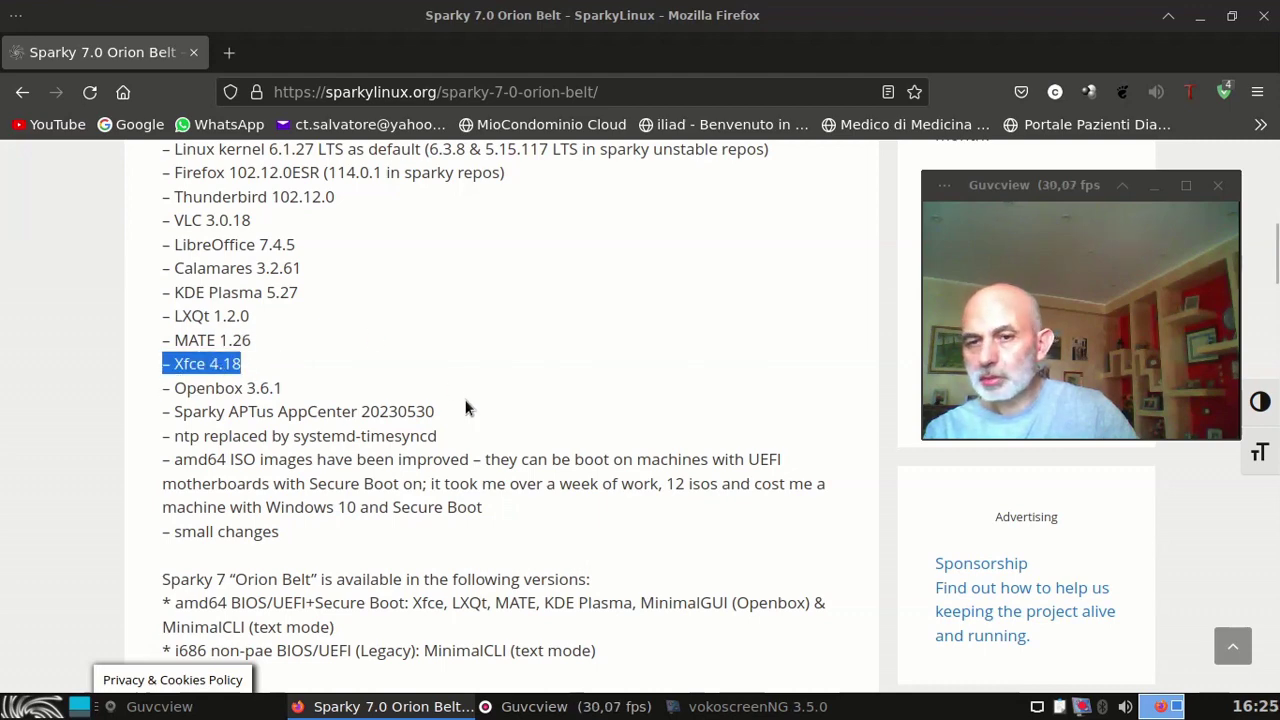
# Review the rest of the Sparky 7.0 announcement, covering available versions, the GRUB os-prober note, upgrading and comments, and return to its beginning.
pyautogui.scroll(-3, 491, 409)
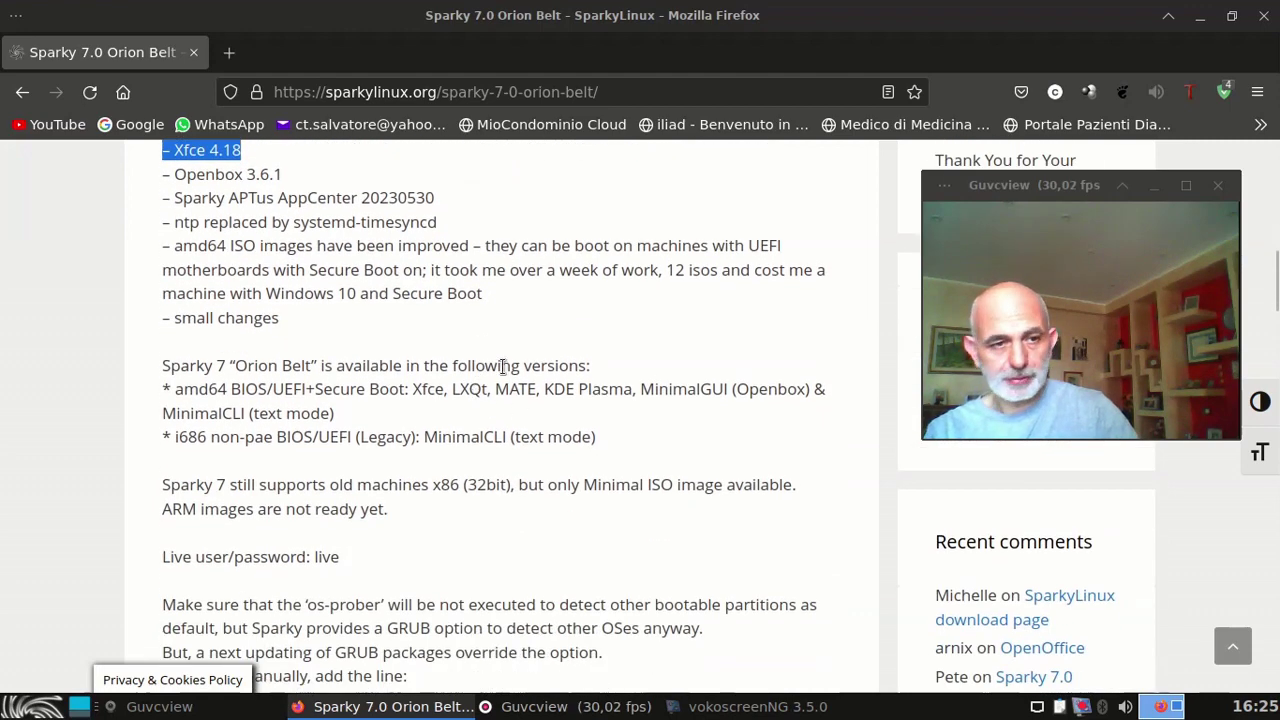
pyautogui.scroll(-3, 502, 368)
pyautogui.scroll(-3, 502, 372)
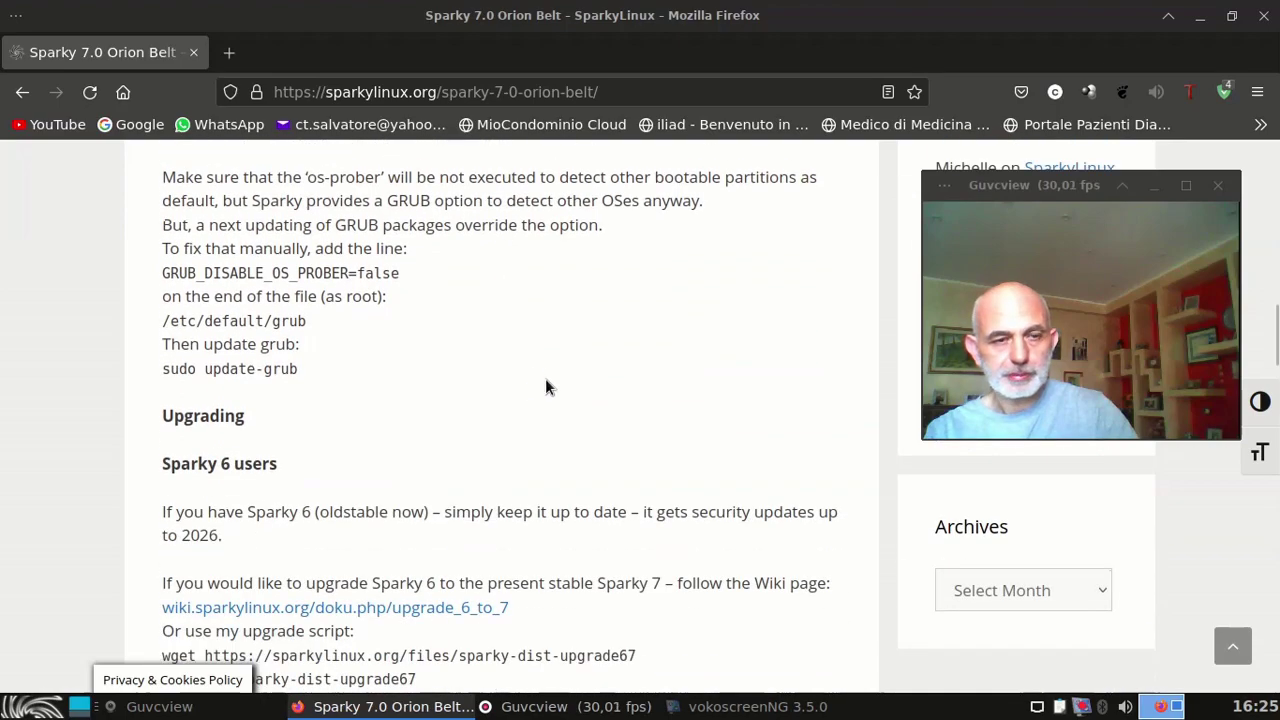
pyautogui.scroll(-6, 545, 385)
pyautogui.scroll(-8, 500, 368)
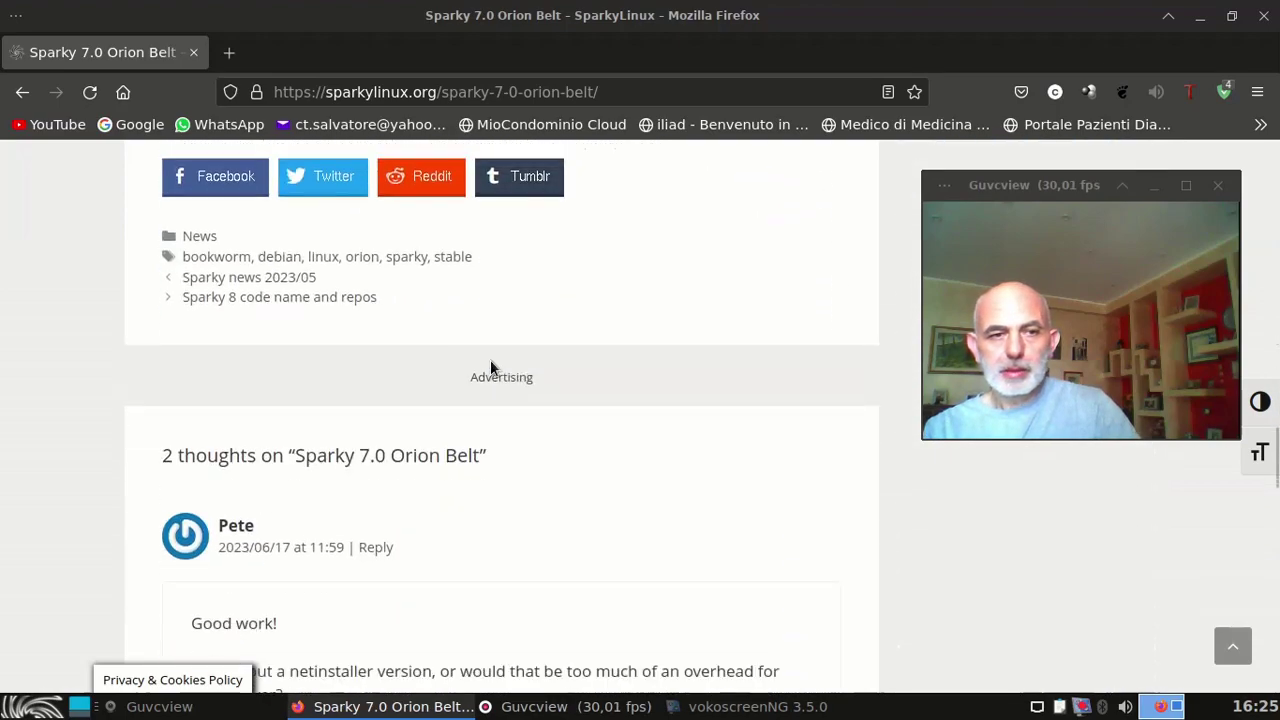
pyautogui.scroll(20, 503, 360)
pyautogui.scroll(6, 592, 318)
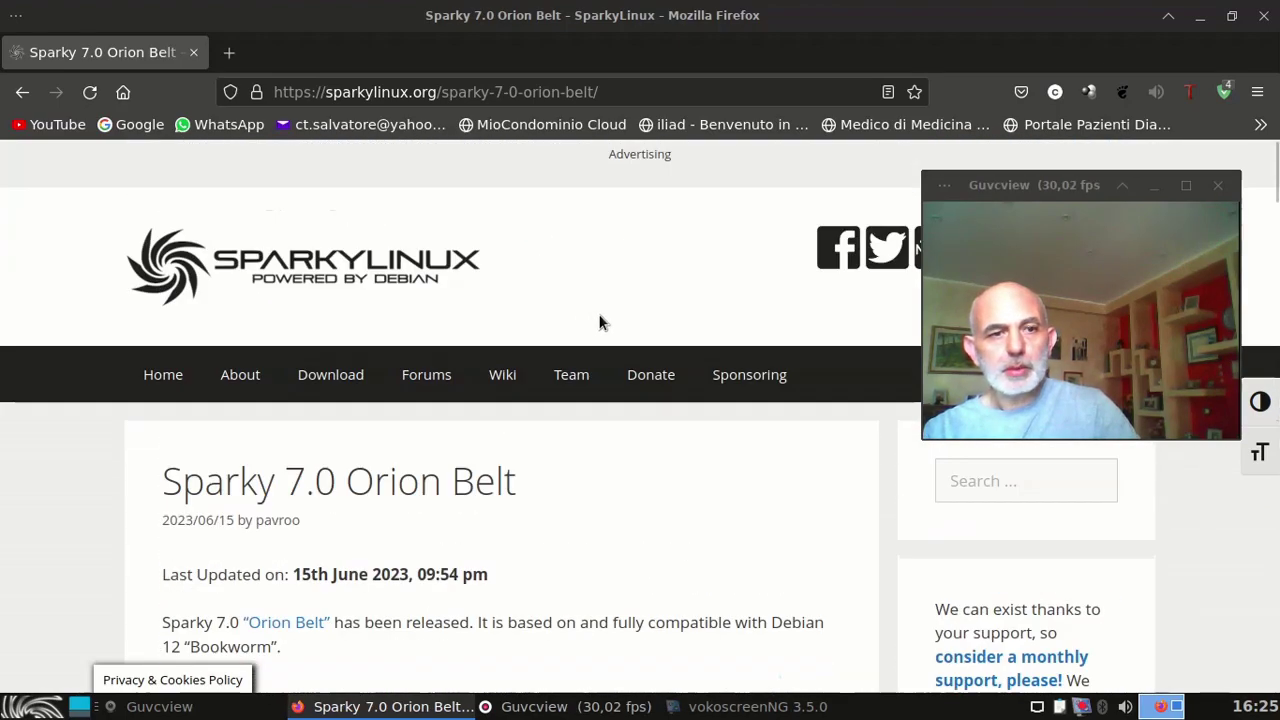
# Open the SparkyLinux download page and choose the Stable edition.
pyautogui.click(362, 384)
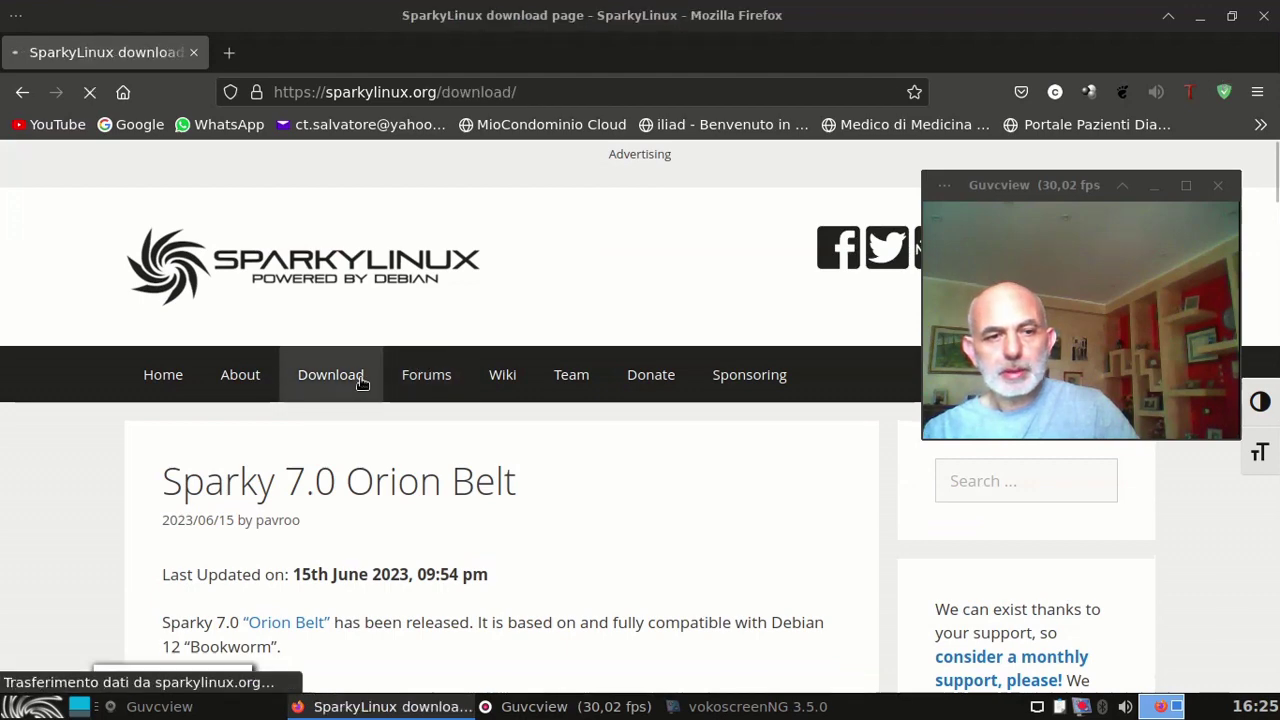
pyautogui.scroll(-3, 540, 465)
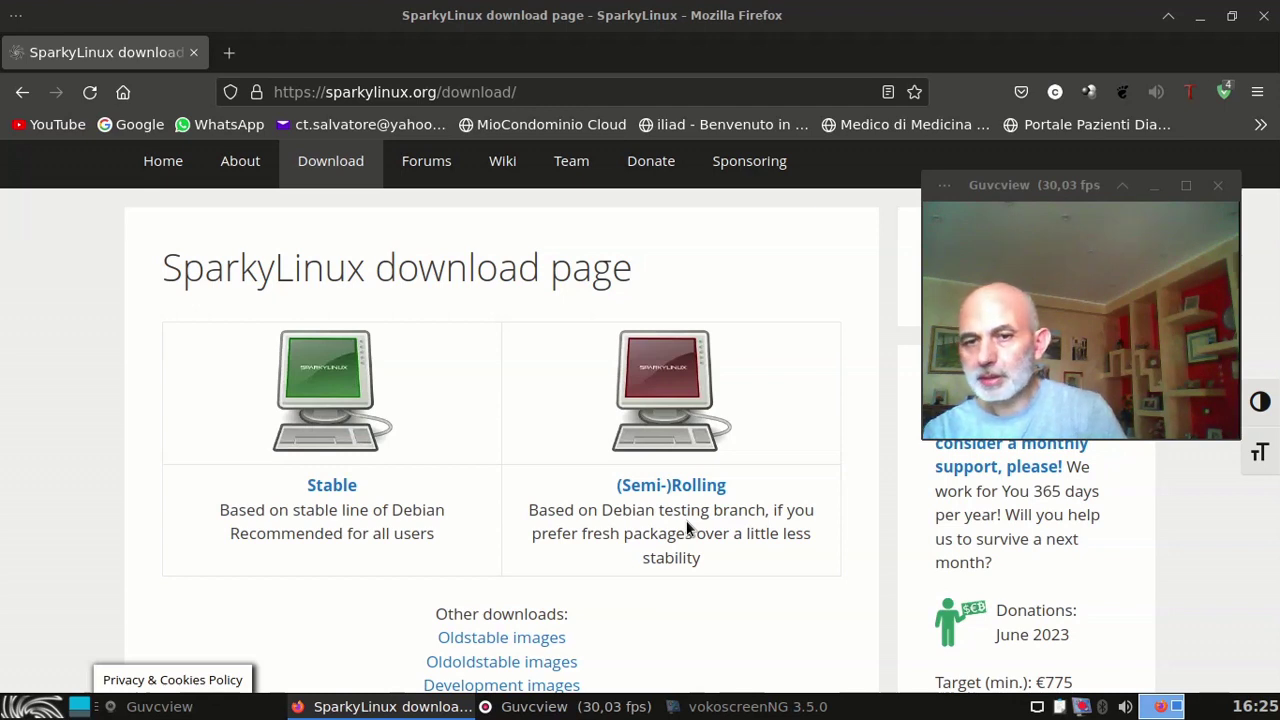
pyautogui.click(333, 487)
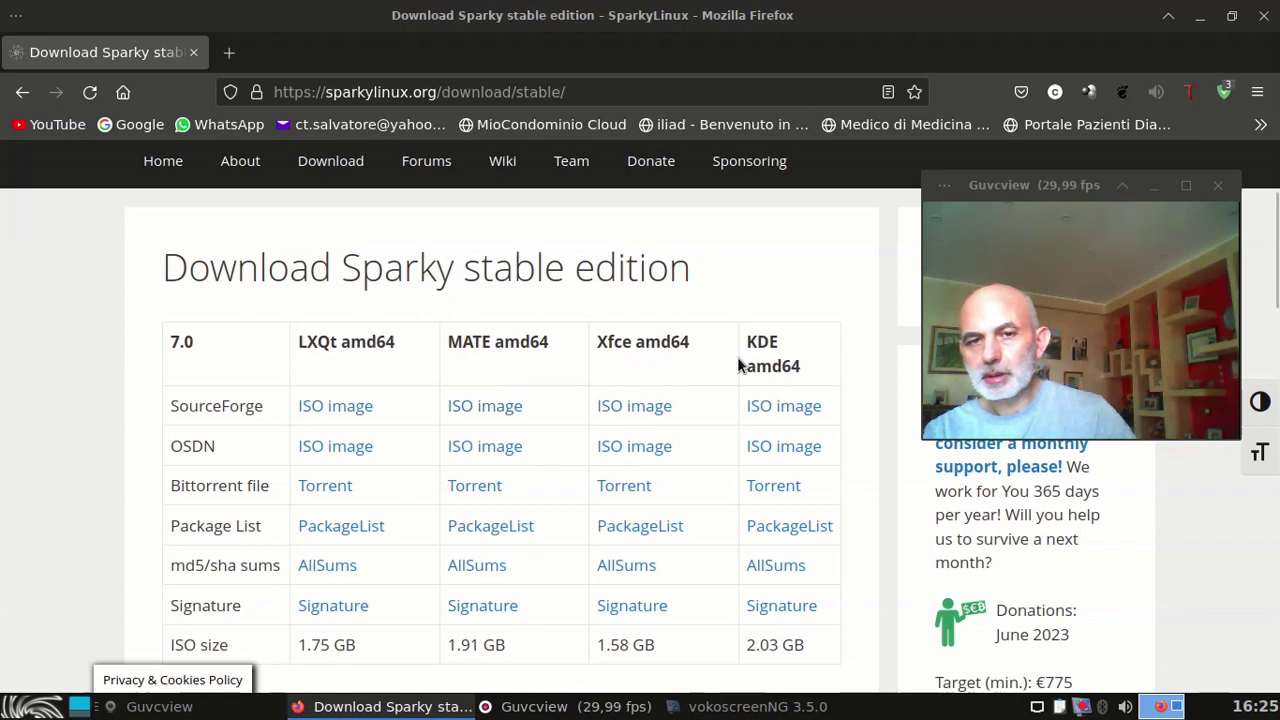
# Examine the Sparky 7.0 stable download tables for the LXQt, MATE, Xfce, KDE, MinimalGUI and MinimalCLI images.
pyautogui.scroll(-2, 635, 395)
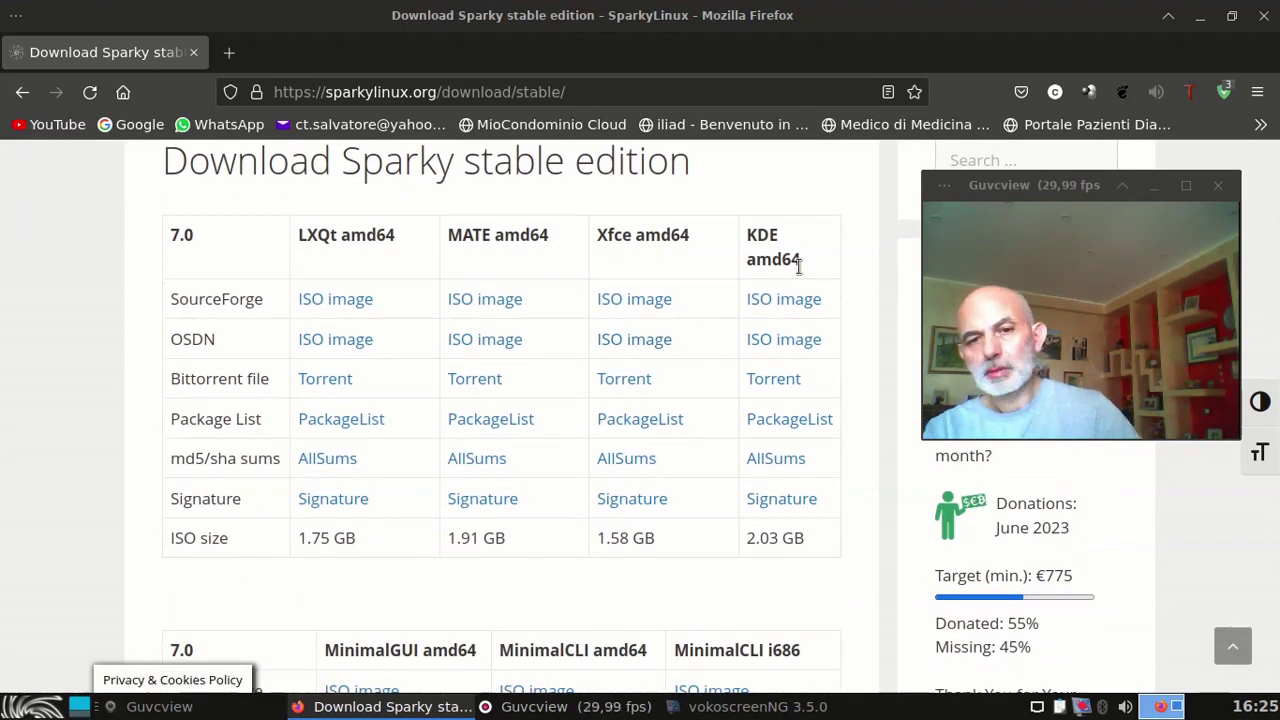
pyautogui.scroll(-2, 532, 386)
pyautogui.scroll(2, 532, 386)
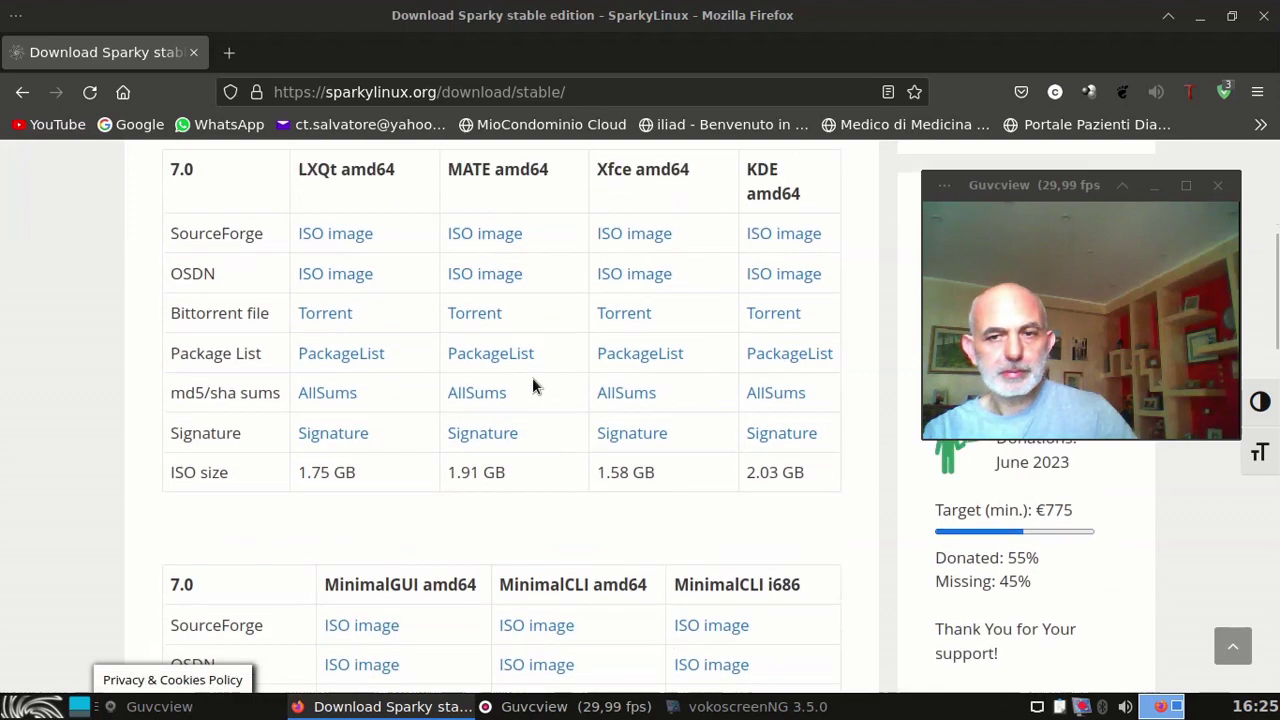
pyautogui.scroll(-4, 532, 386)
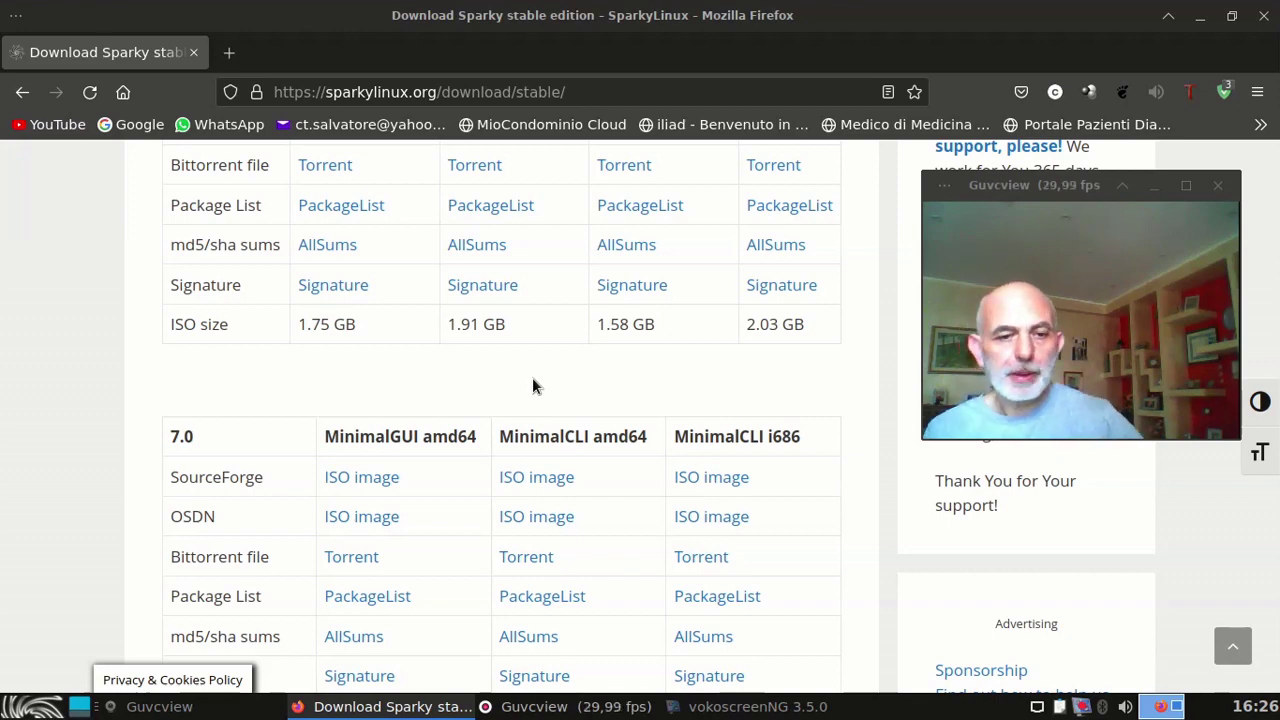
pyautogui.scroll(-2, 532, 387)
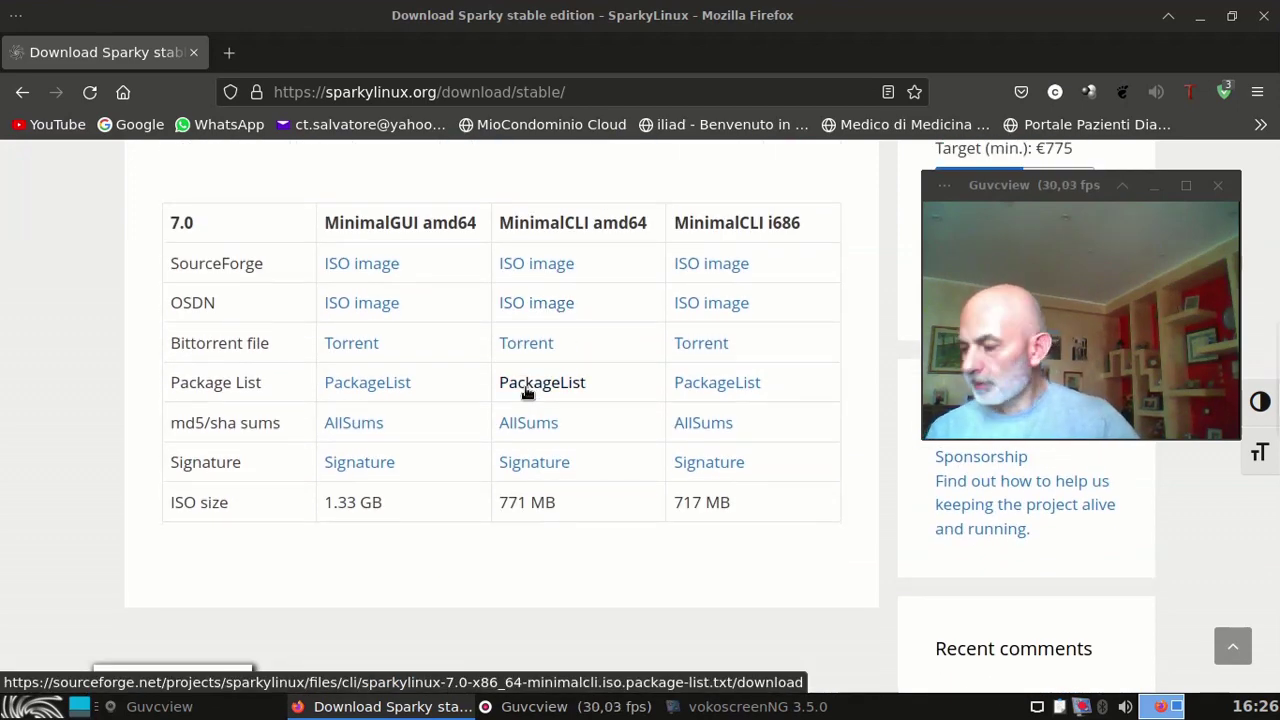
pyautogui.scroll(-3, 527, 393)
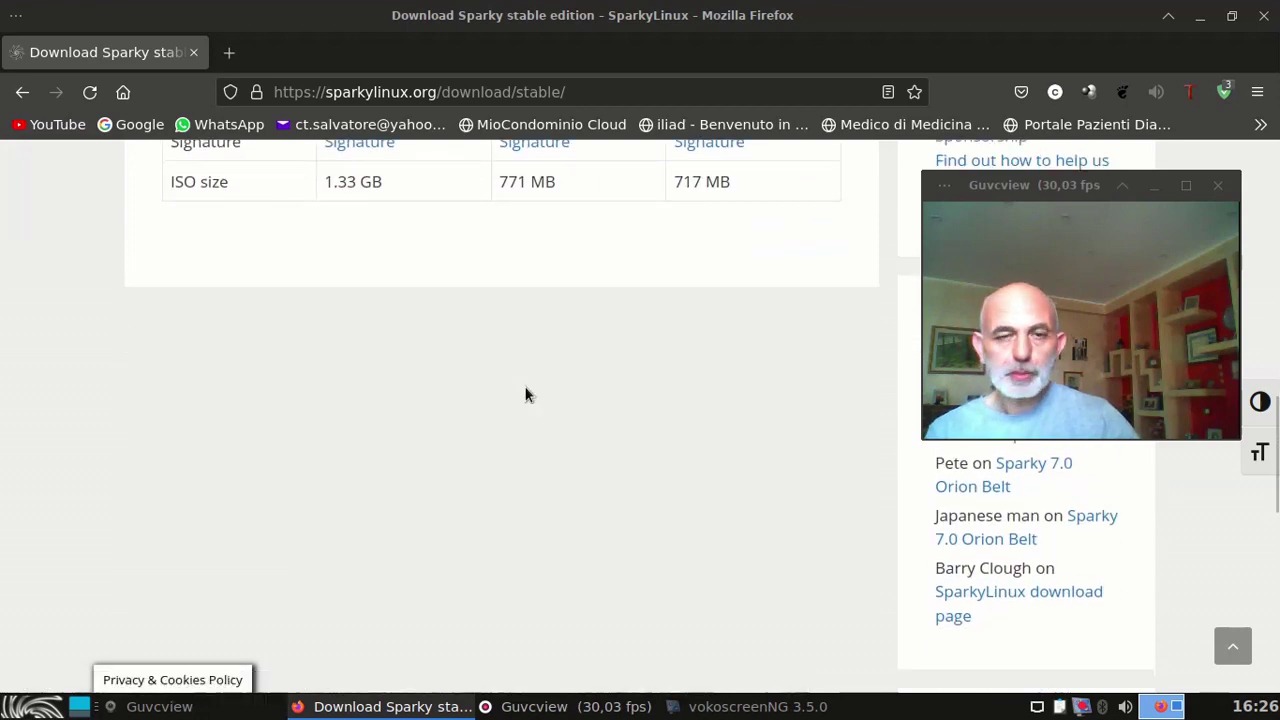
pyautogui.scroll(4, 527, 394)
pyautogui.scroll(2, 525, 393)
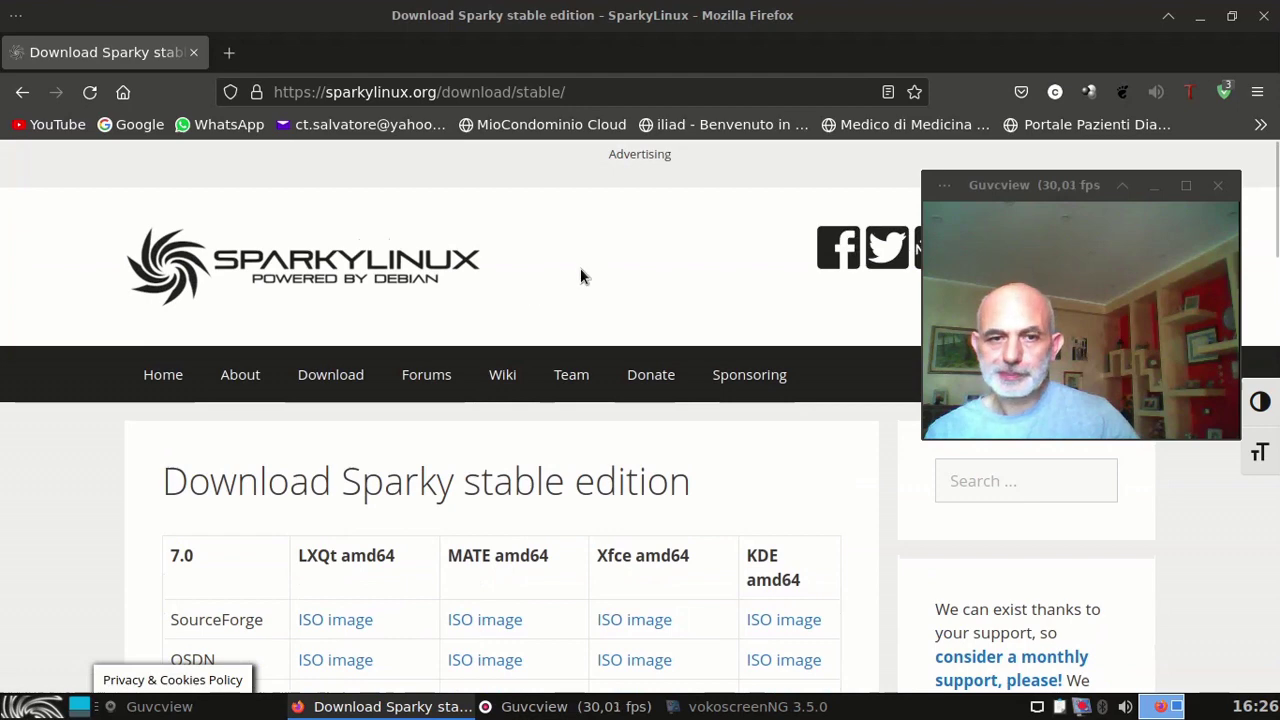
pyautogui.scroll(-2, 580, 272)
pyautogui.scroll(1, 577, 279)
pyautogui.scroll(1, 530, 300)
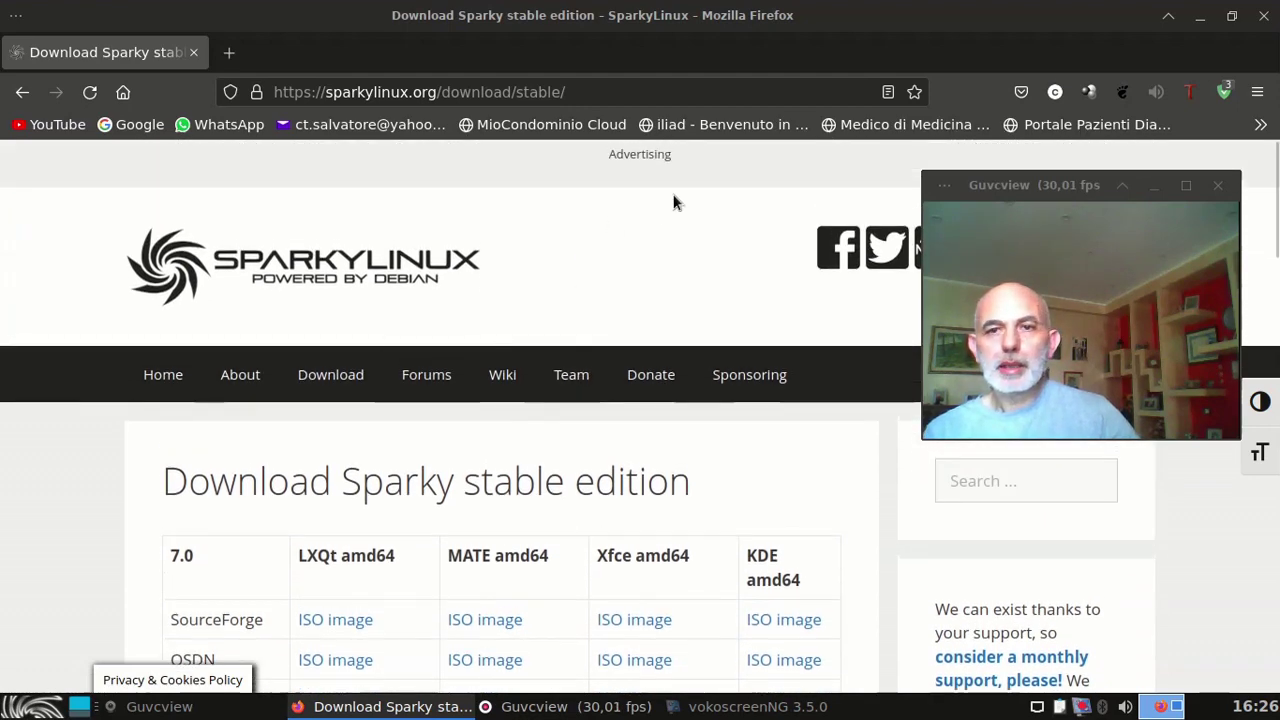
pyautogui.scroll(-2, 667, 210)
pyautogui.scroll(1, 661, 212)
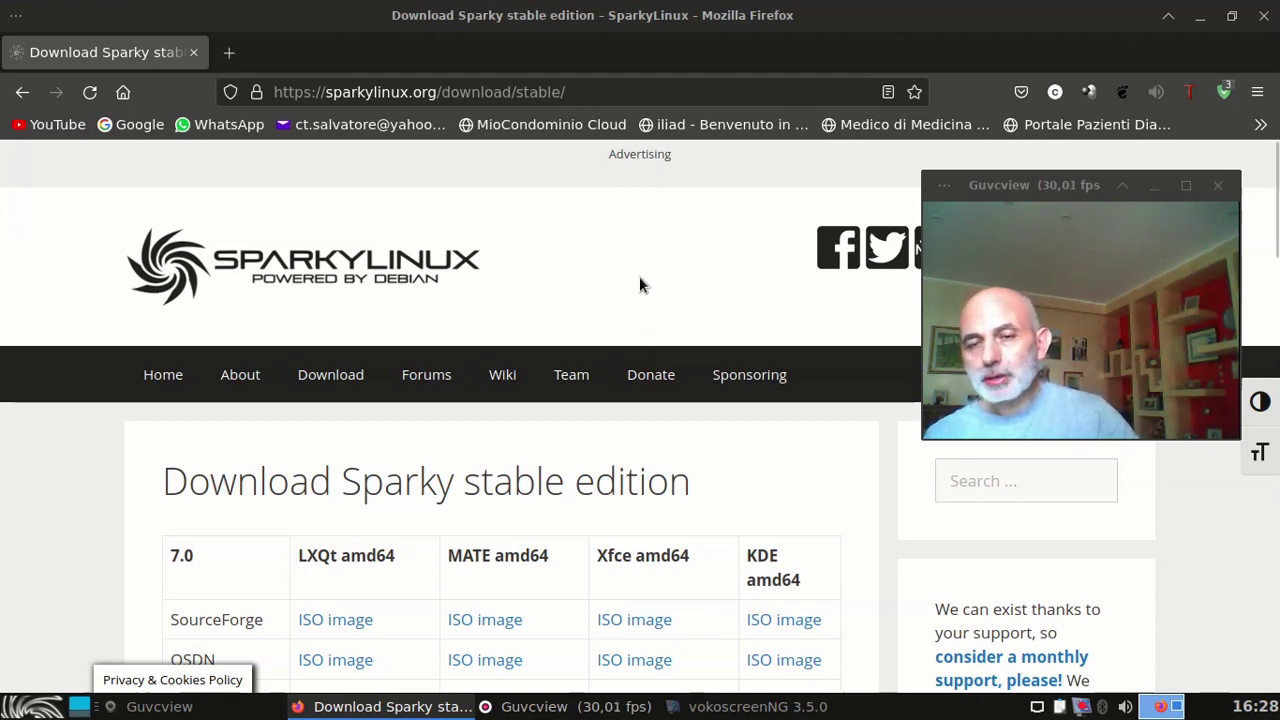
# Look again at the ISO sizes and download options for the 7.0 desktop and Minimal editions.
pyautogui.scroll(-6, 633, 268)
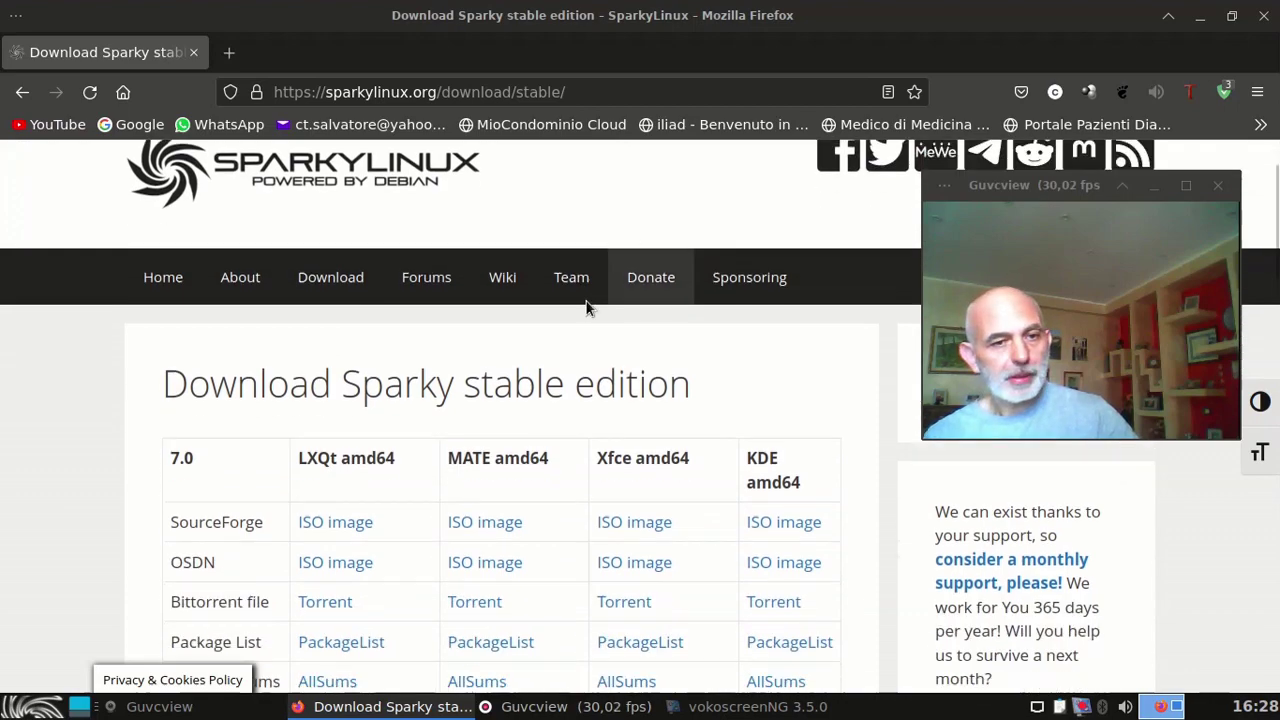
pyautogui.scroll(-3, 525, 313)
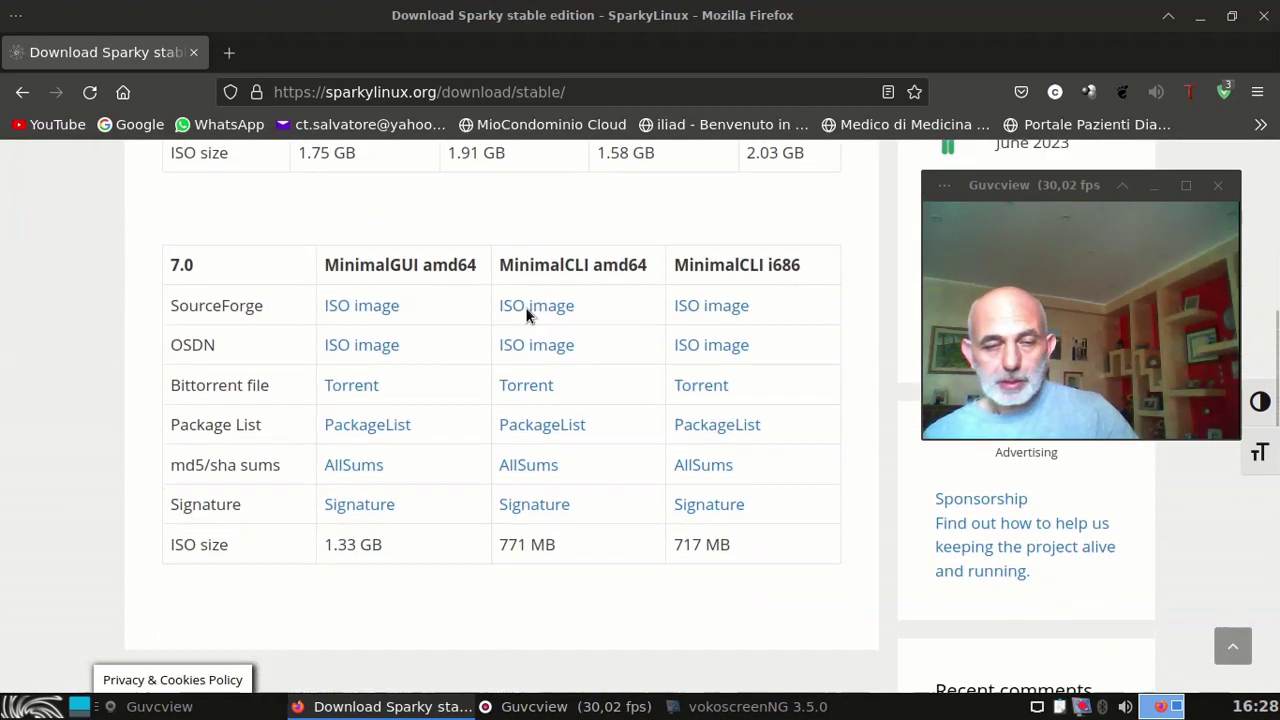
pyautogui.scroll(5, 525, 313)
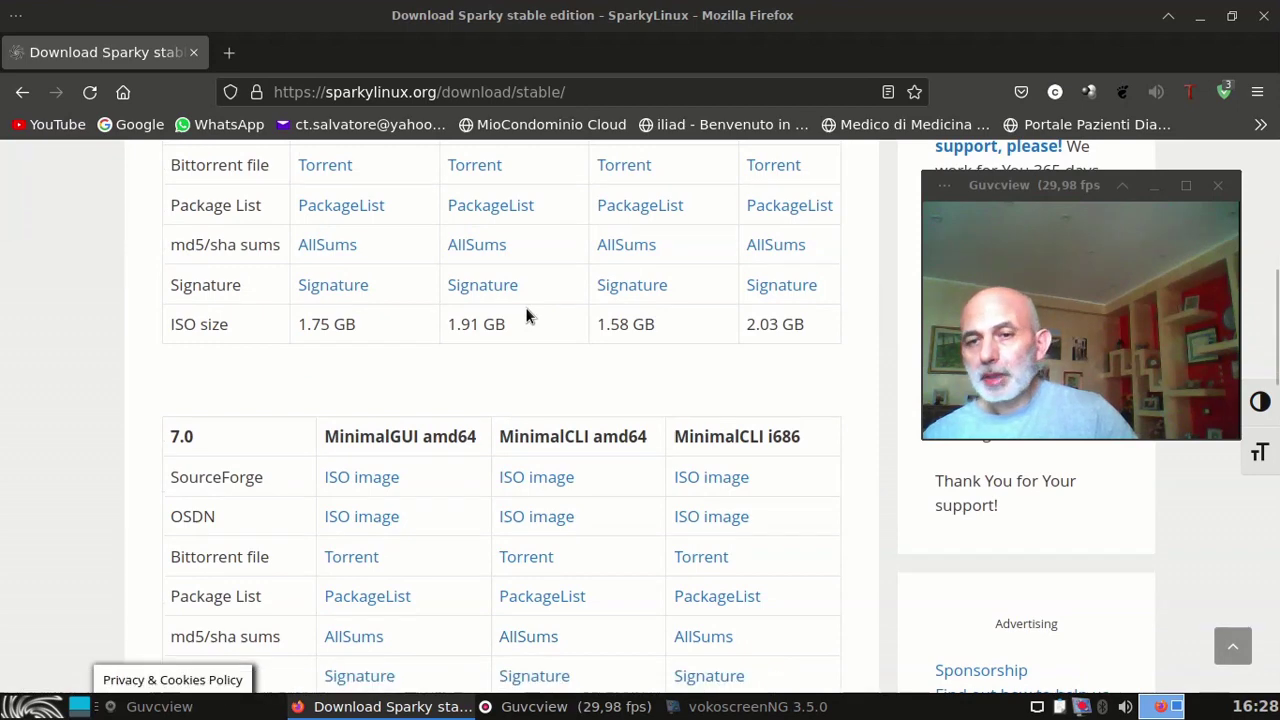
# Go over the Sparky 7.0 stable download tables once more, covering desktop and Minimal images, and close the browser.
pyautogui.scroll(3, 527, 315)
pyautogui.scroll(1, 527, 315)
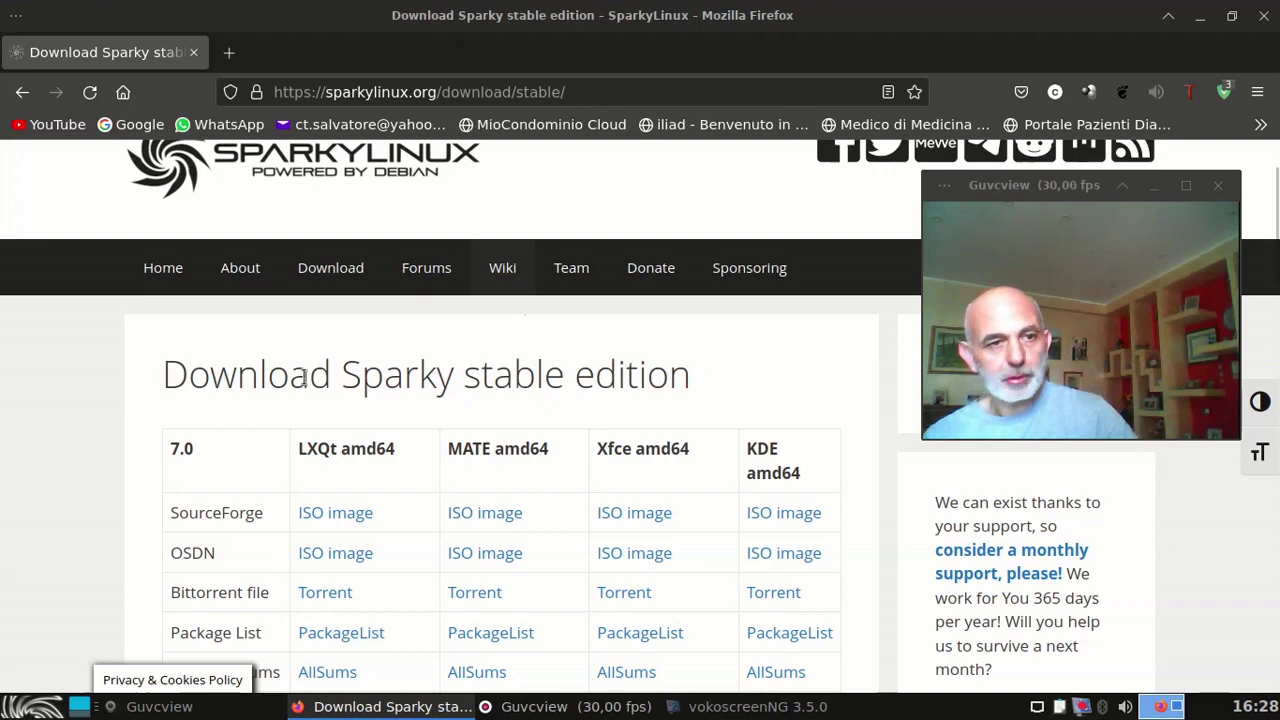
pyautogui.scroll(-2, 53, 437)
pyautogui.scroll(2, 52, 434)
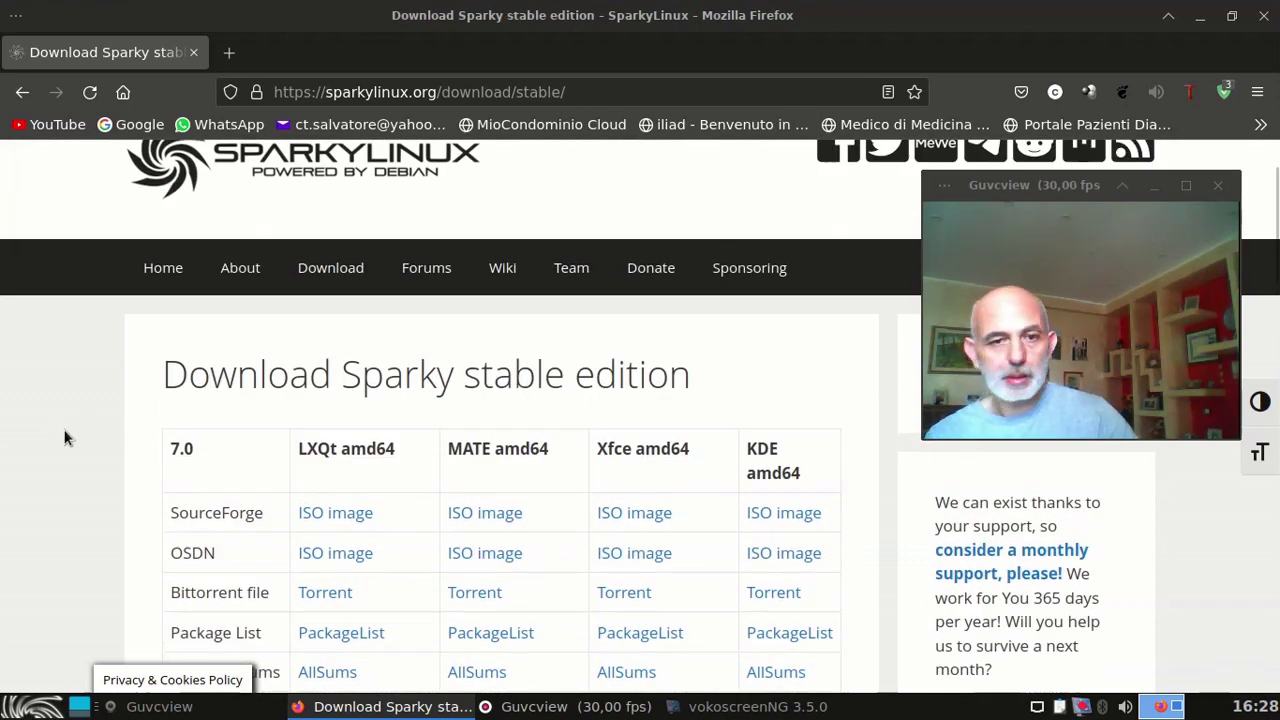
pyautogui.scroll(-2, 63, 435)
pyautogui.scroll(-3, 63, 436)
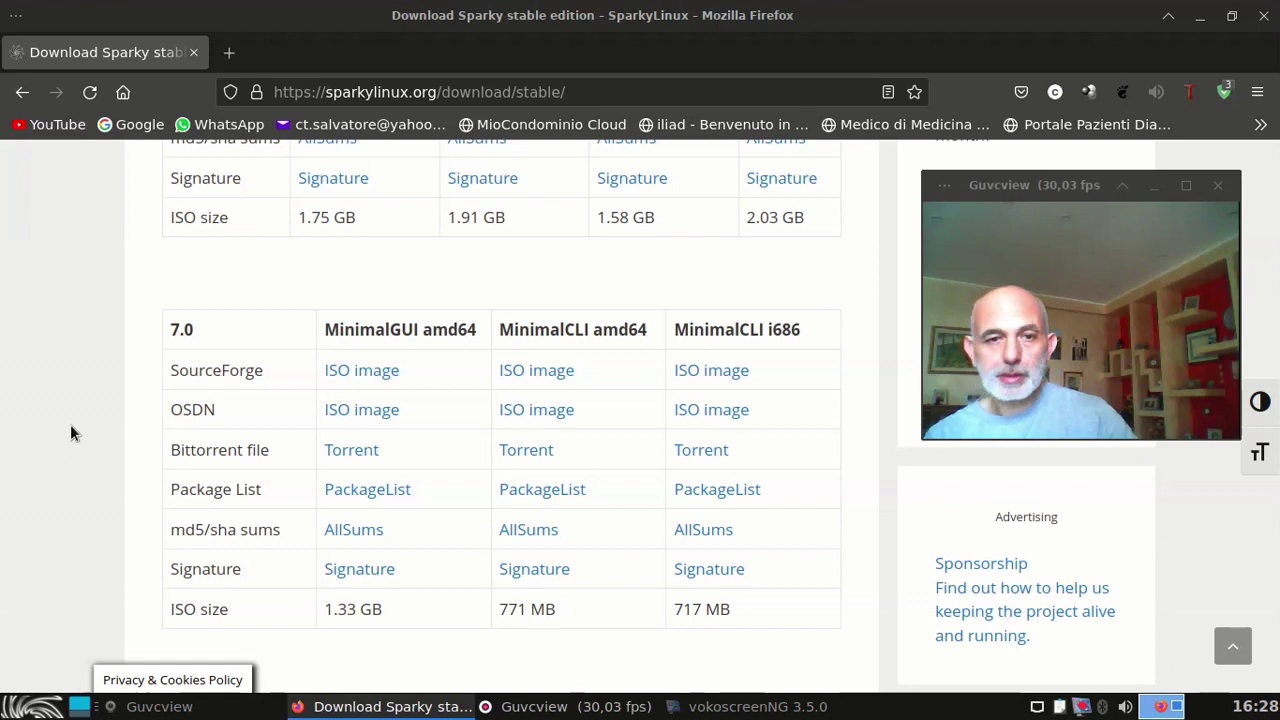
pyautogui.scroll(6, 70, 432)
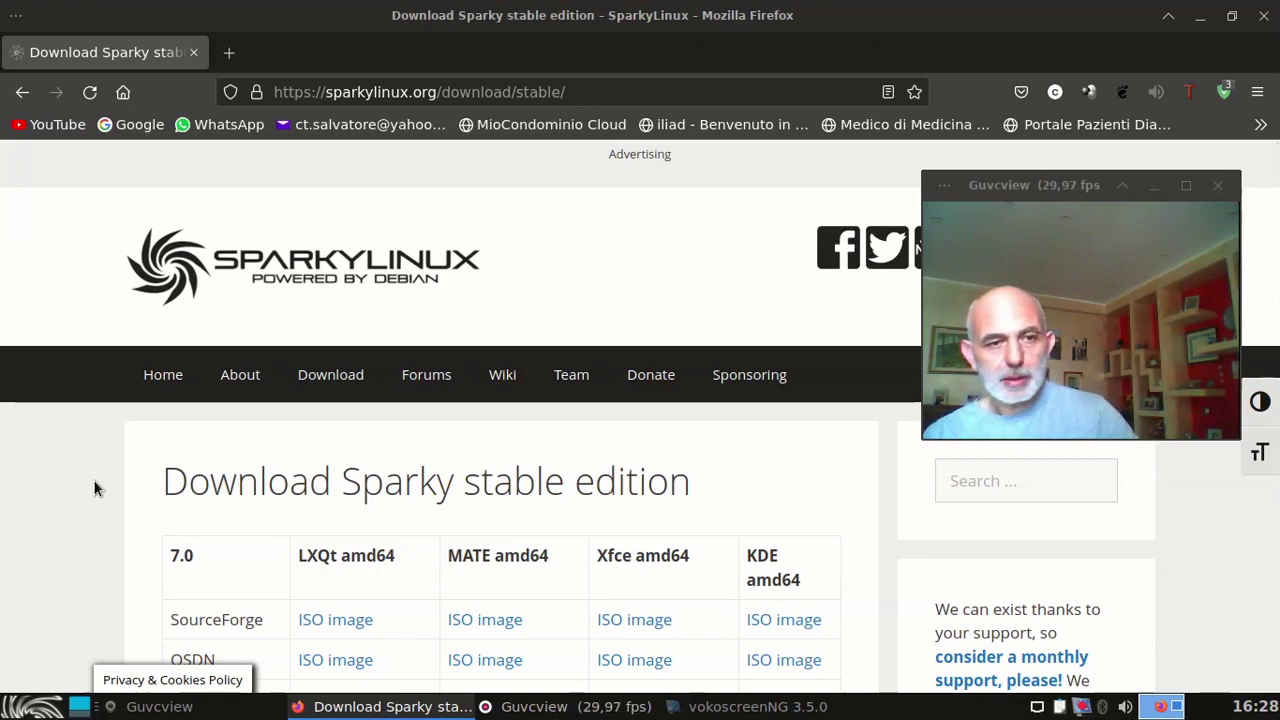
pyautogui.scroll(-1, 95, 488)
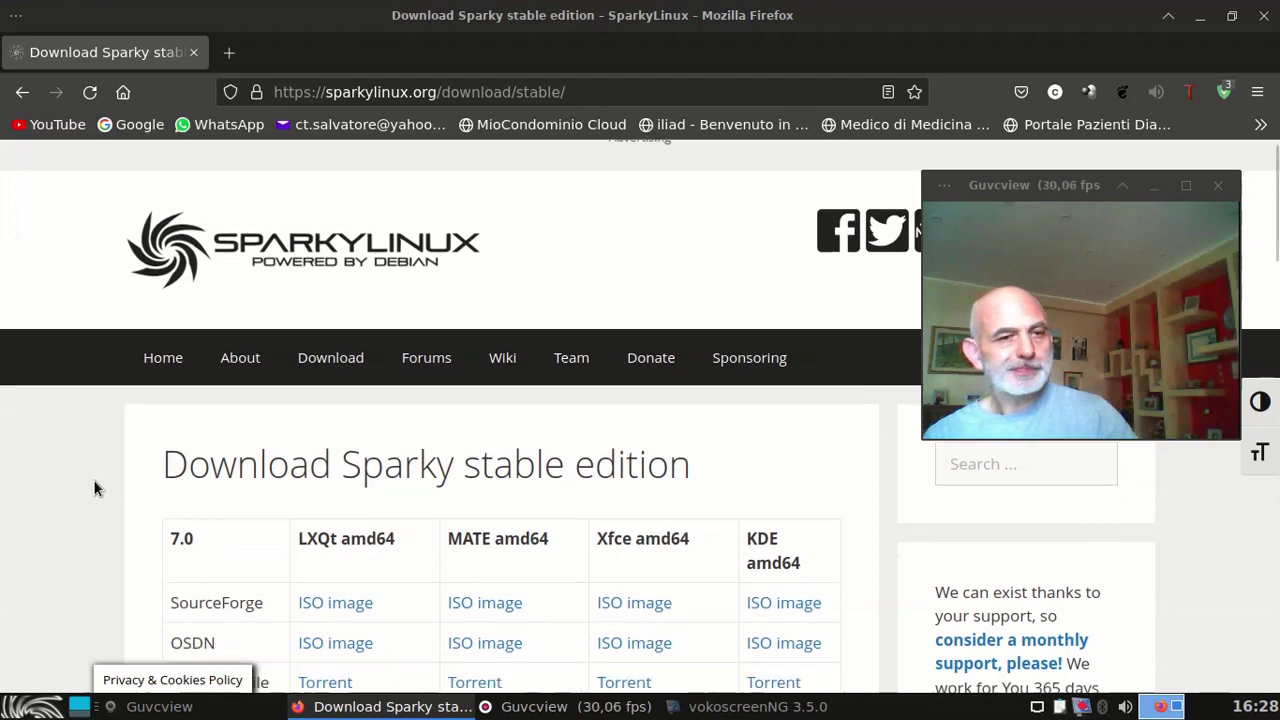
pyautogui.scroll(1, 95, 488)
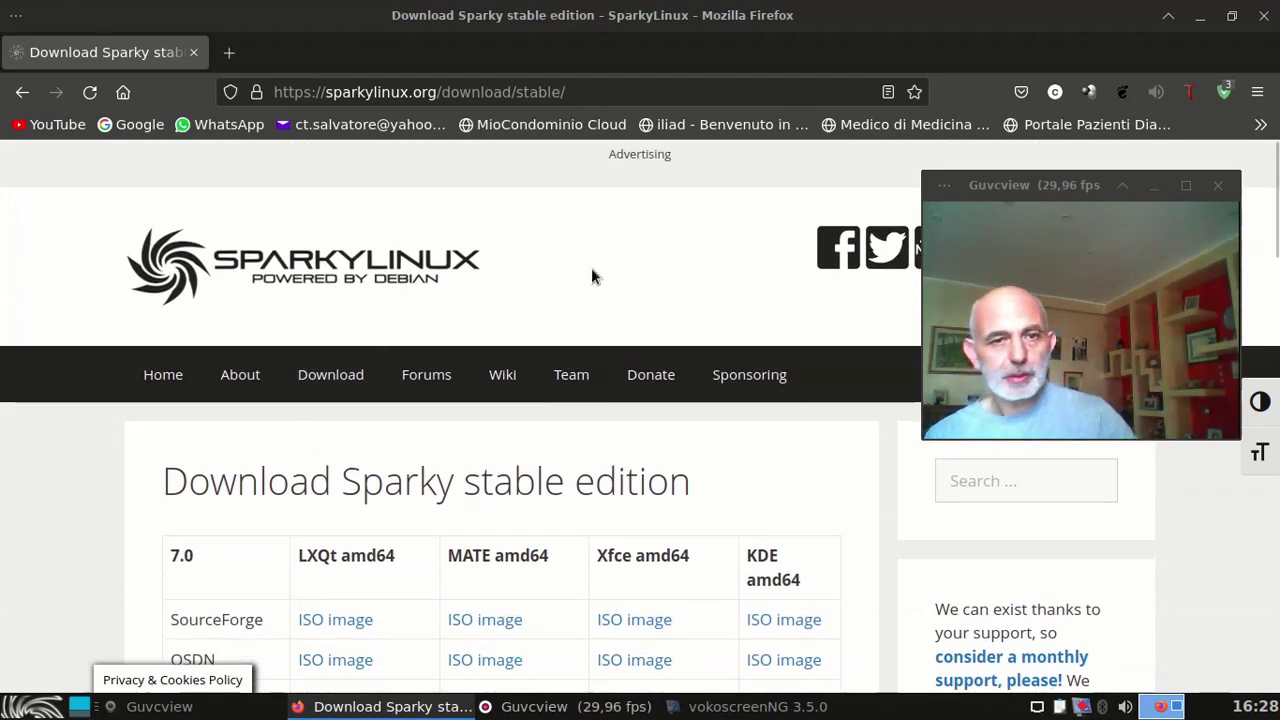
pyautogui.scroll(-2, 266, 369)
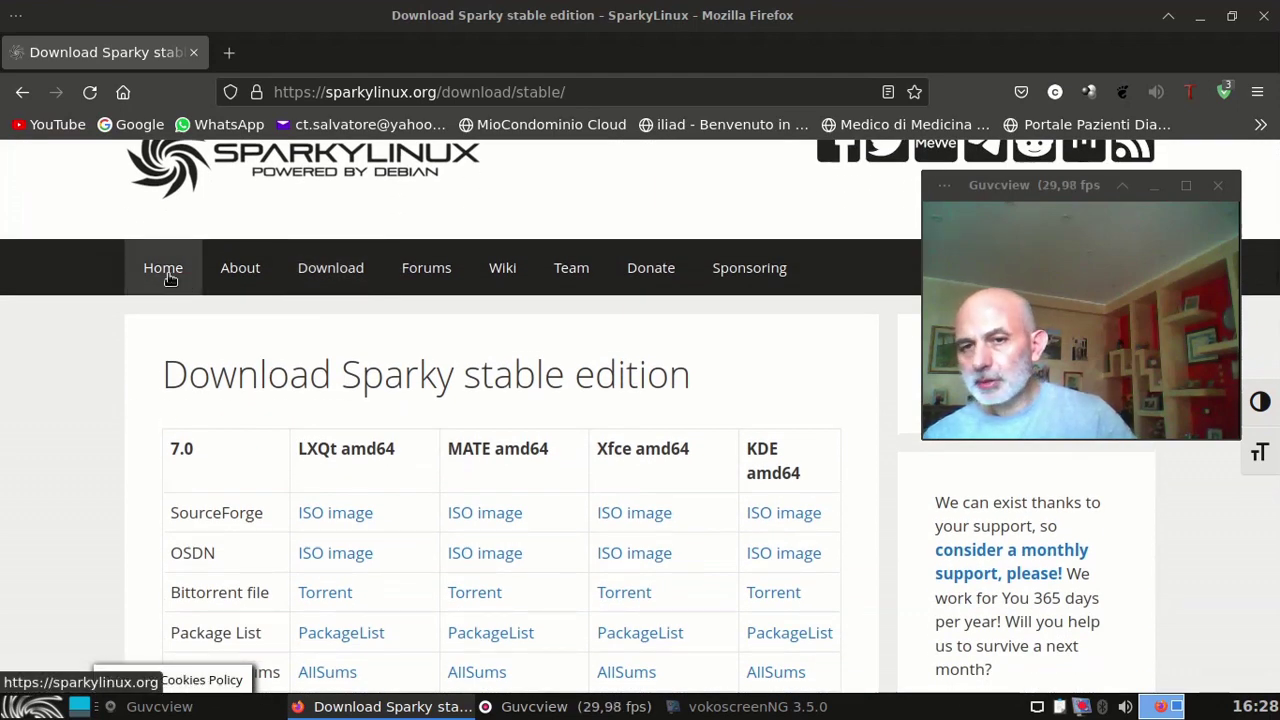
pyautogui.scroll(2, 135, 332)
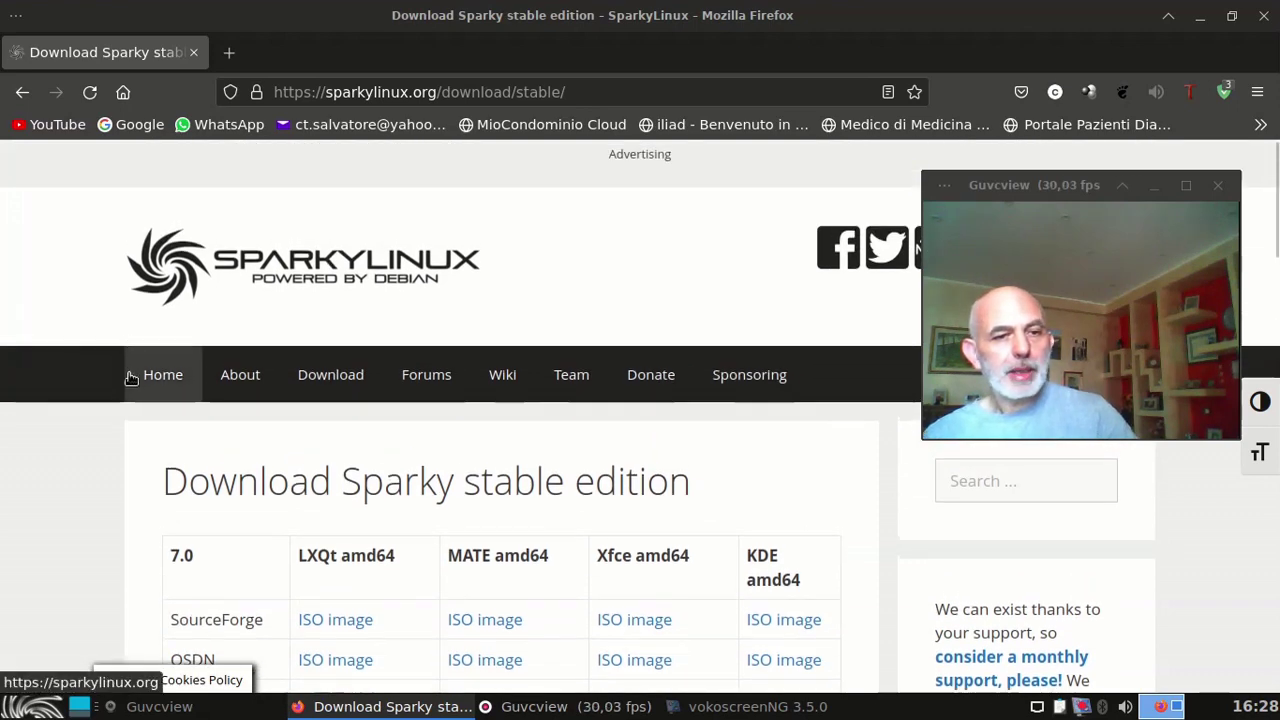
pyautogui.click(1262, 20)
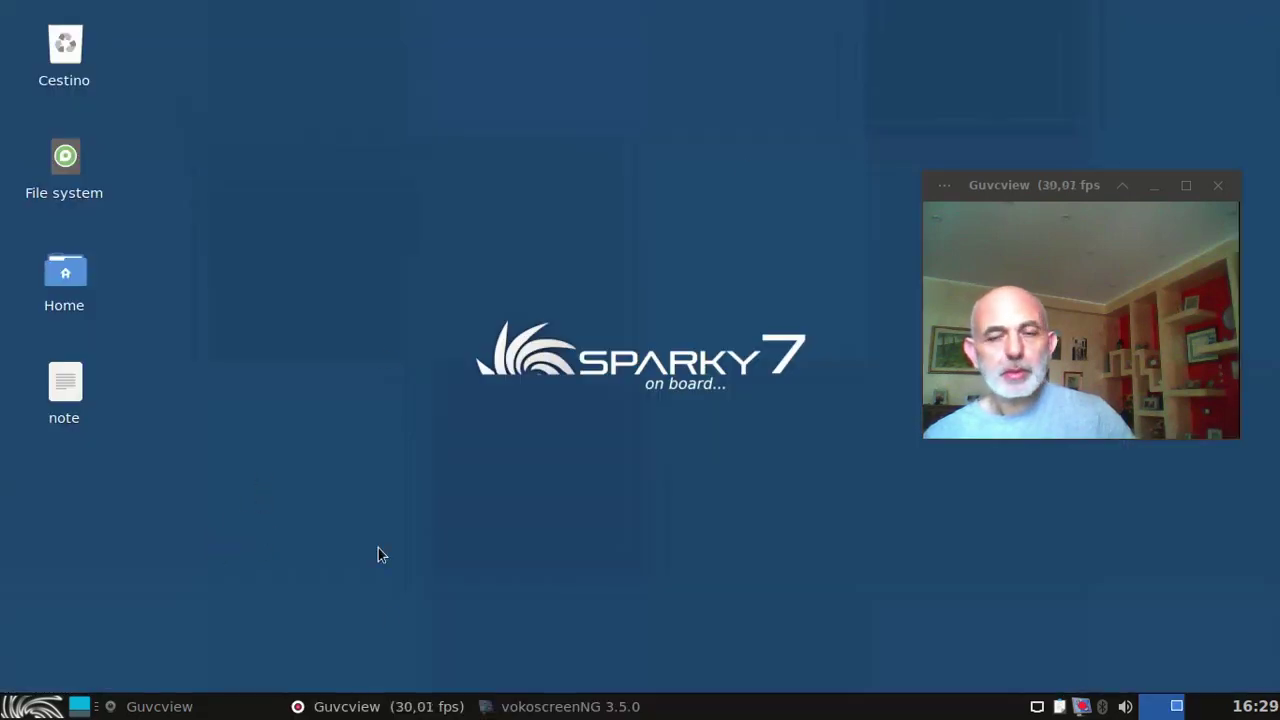
# Search the installed applications for "sparky", open Welcome and move its window clear of the webcam view.
pyautogui.click(30, 706)
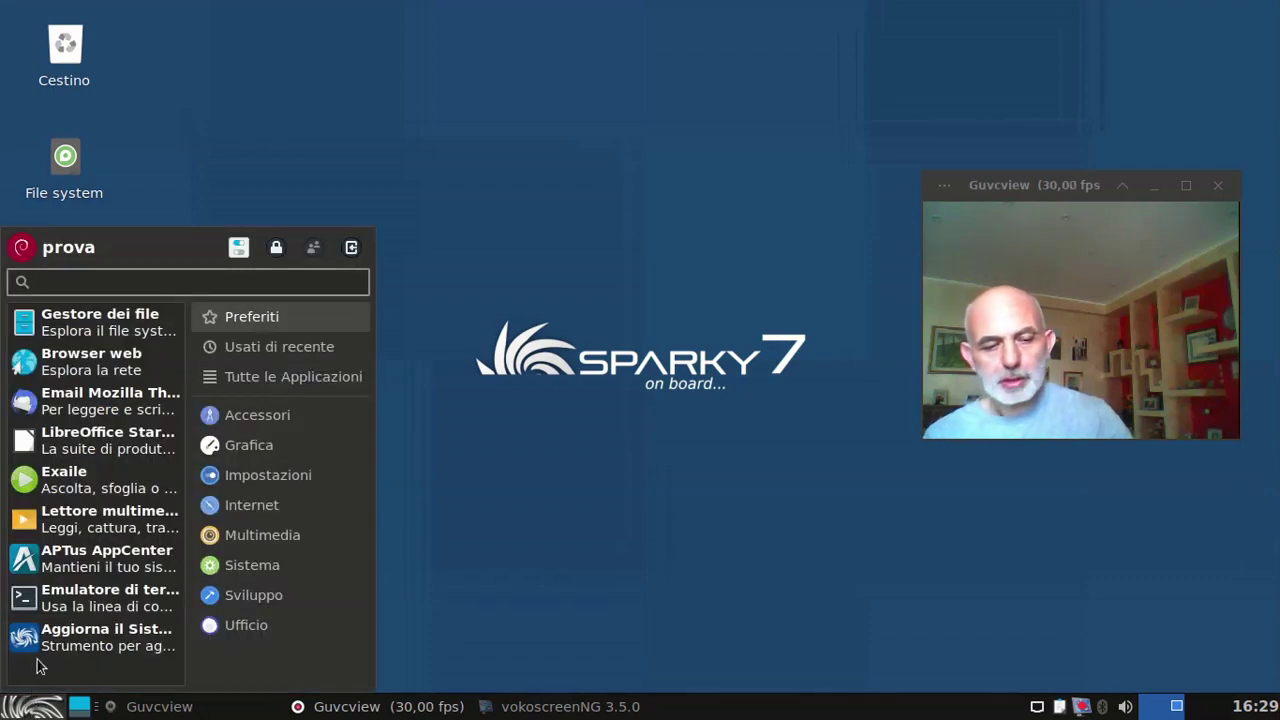
pyautogui.write('spar')
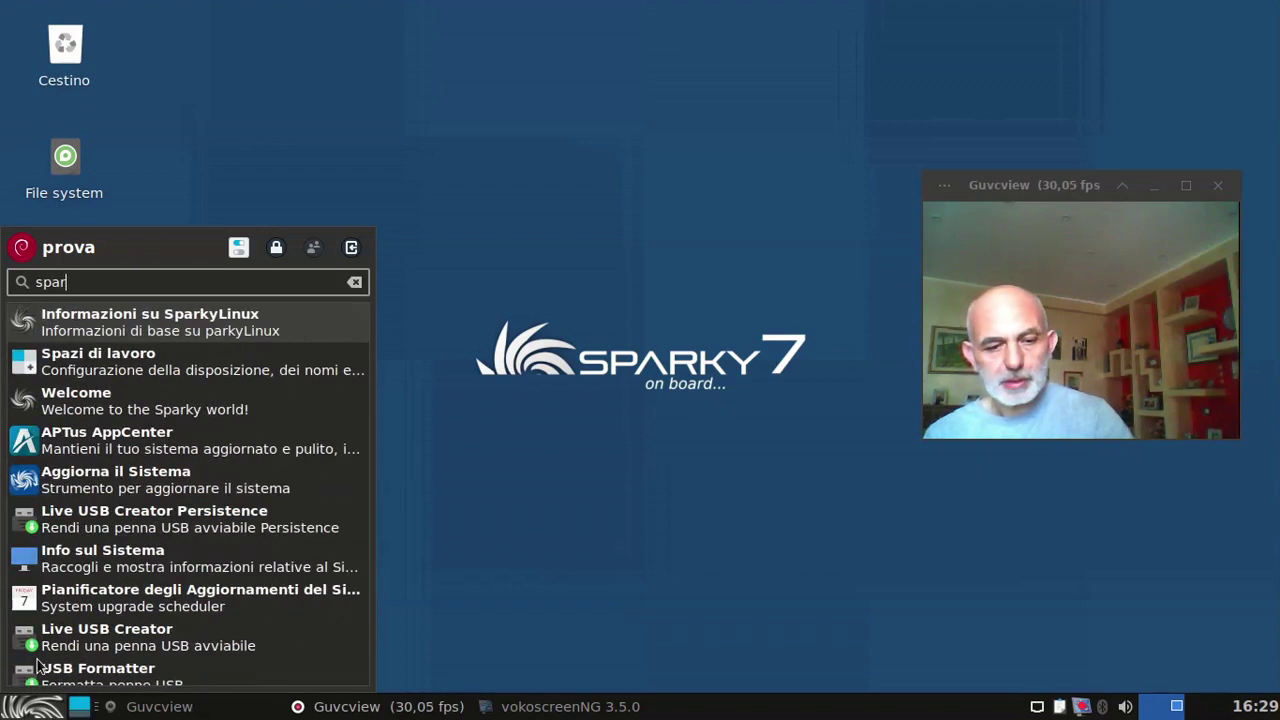
pyautogui.write('ky')
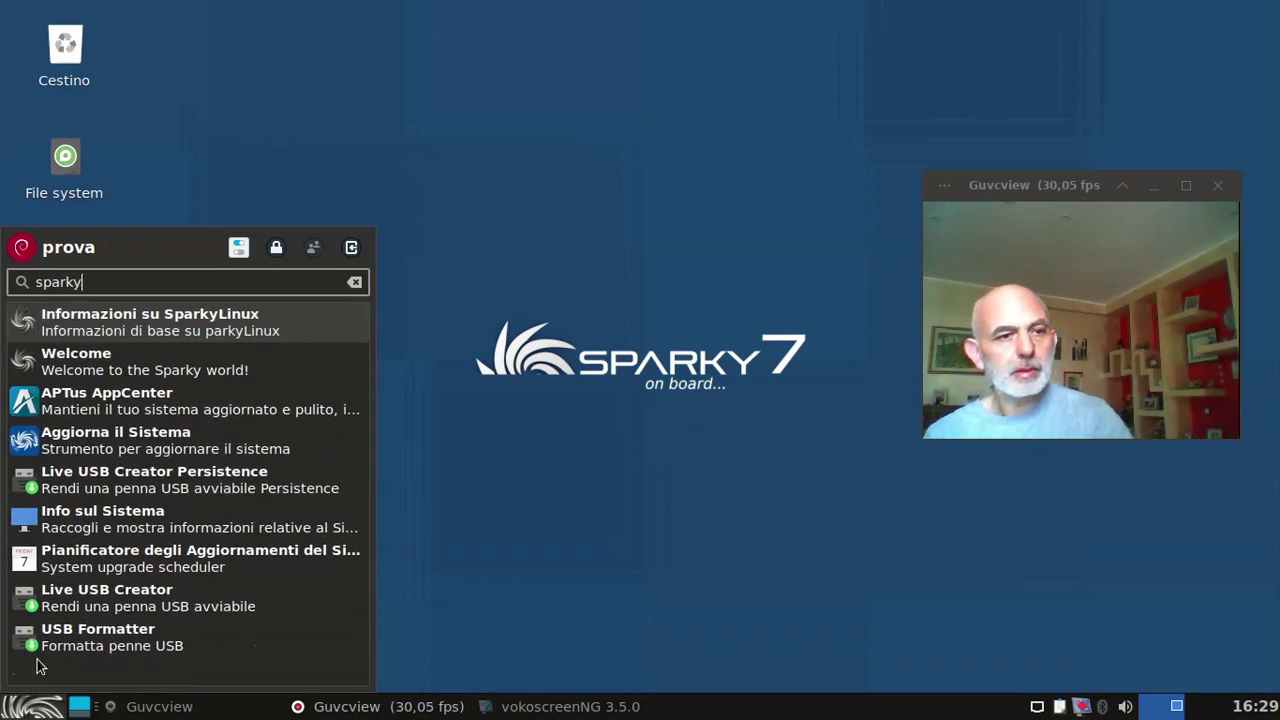
pyautogui.click(240, 369)
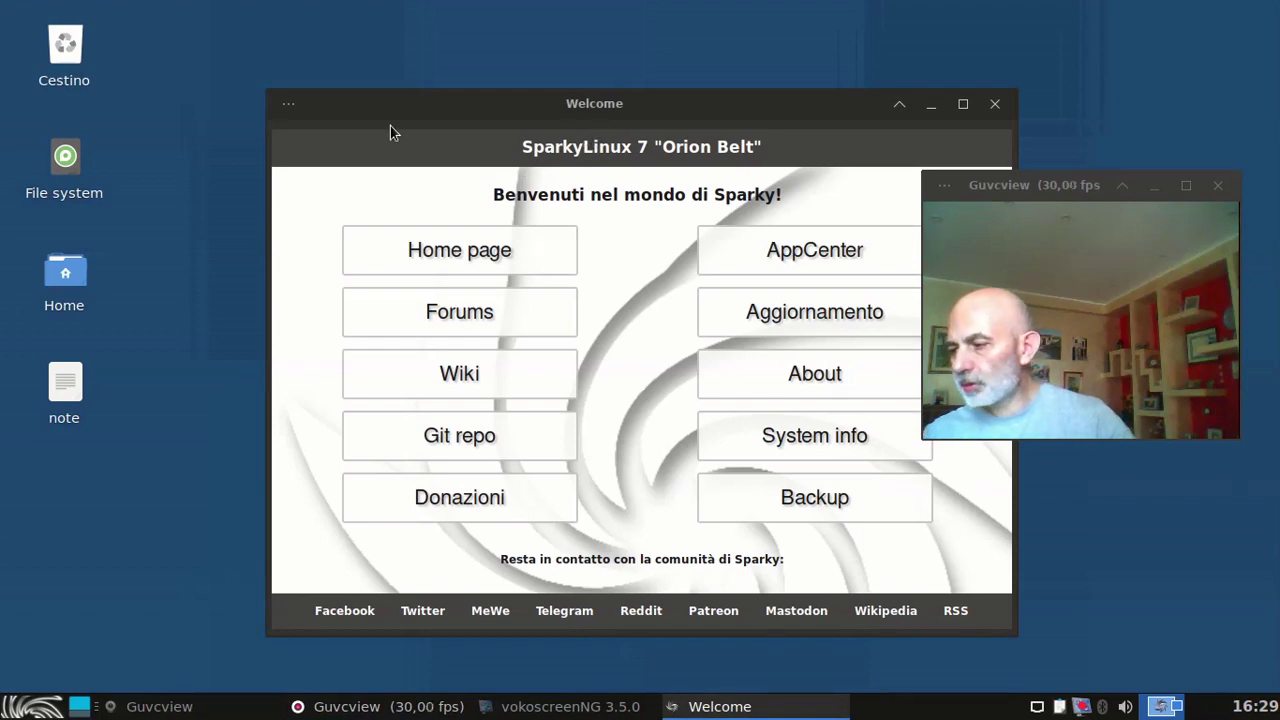
pyautogui.moveTo(416, 117); pyautogui.dragTo(294, 117)
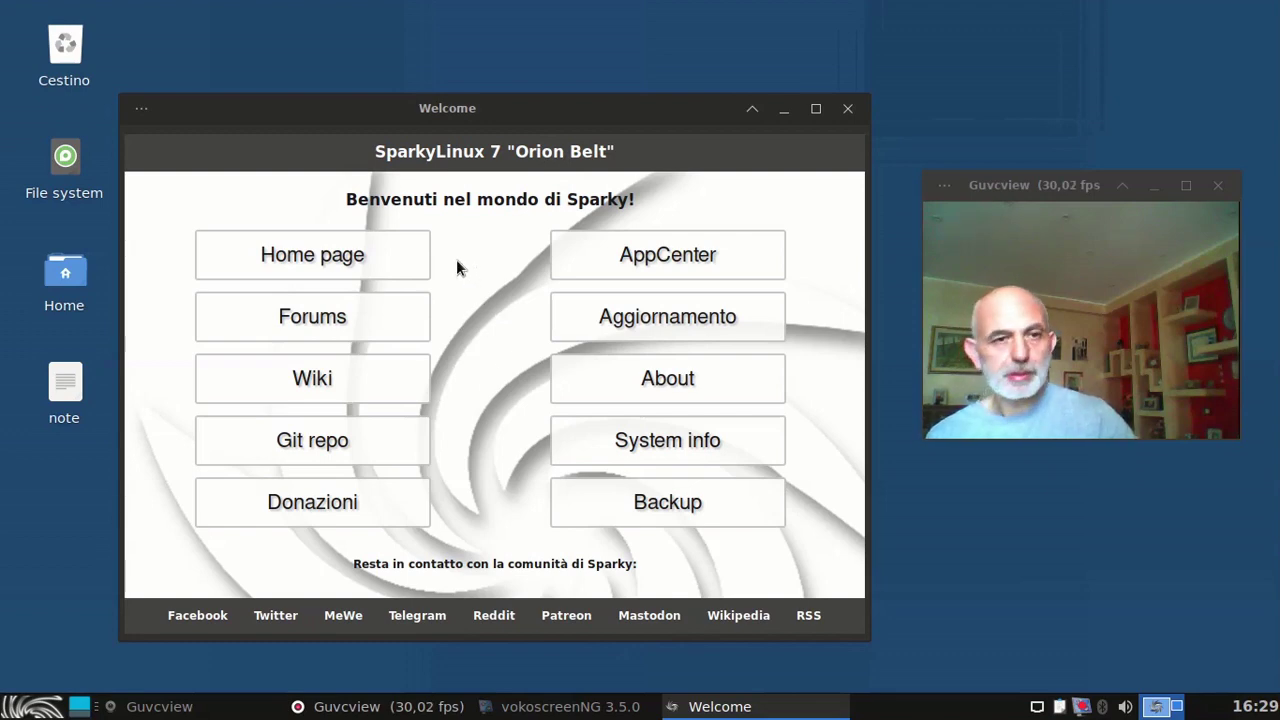
# Review the Welcome window's web links, system tools and community links, and close it.
pyautogui.click(425, 270)
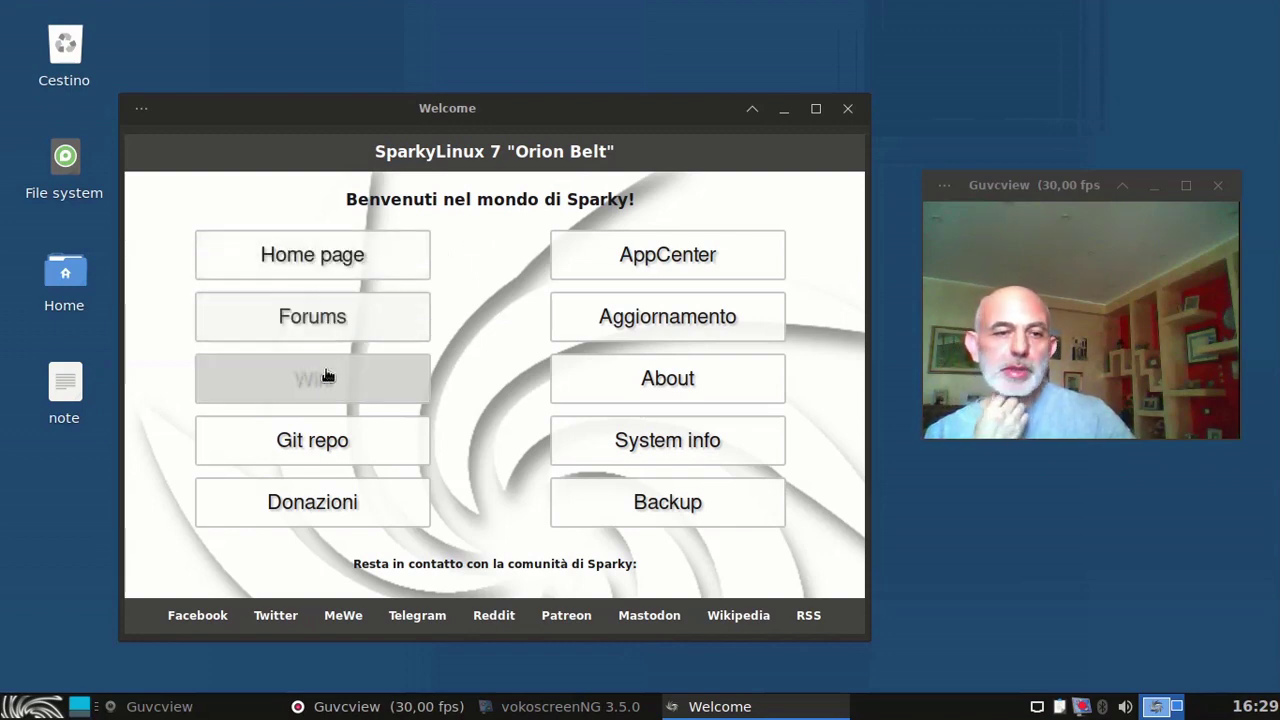
pyautogui.click(316, 397)
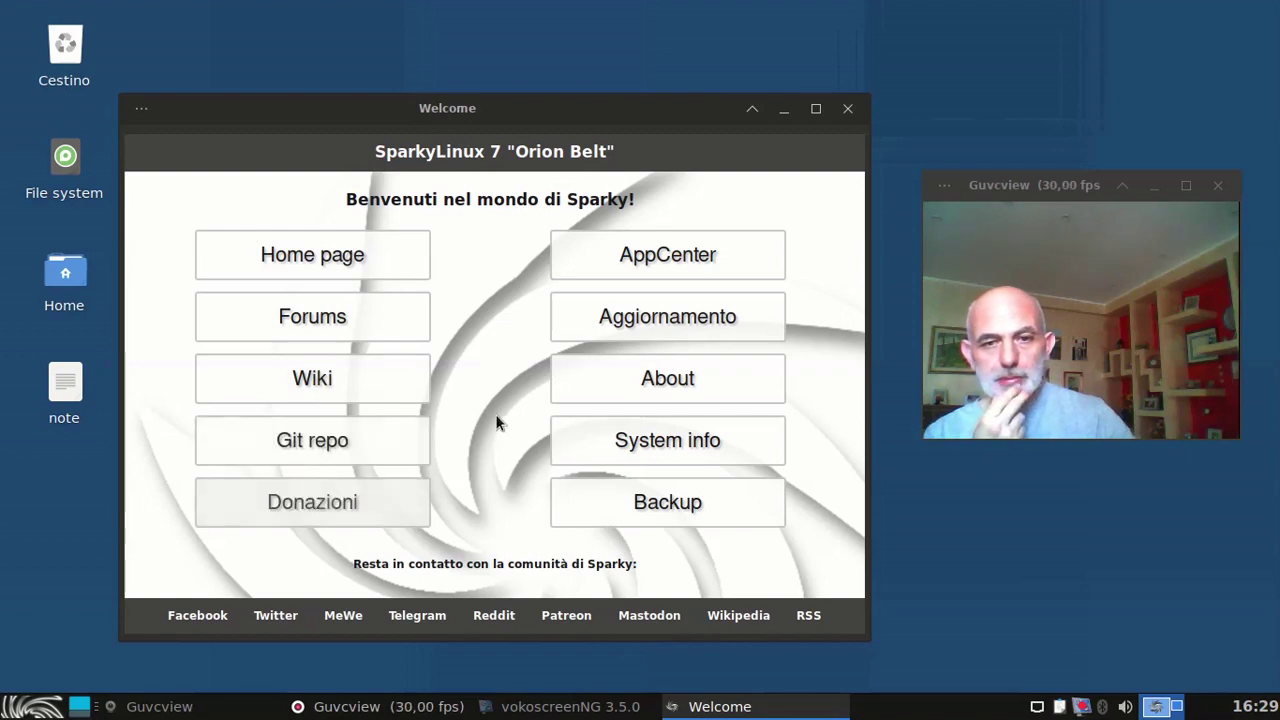
pyautogui.click(576, 242)
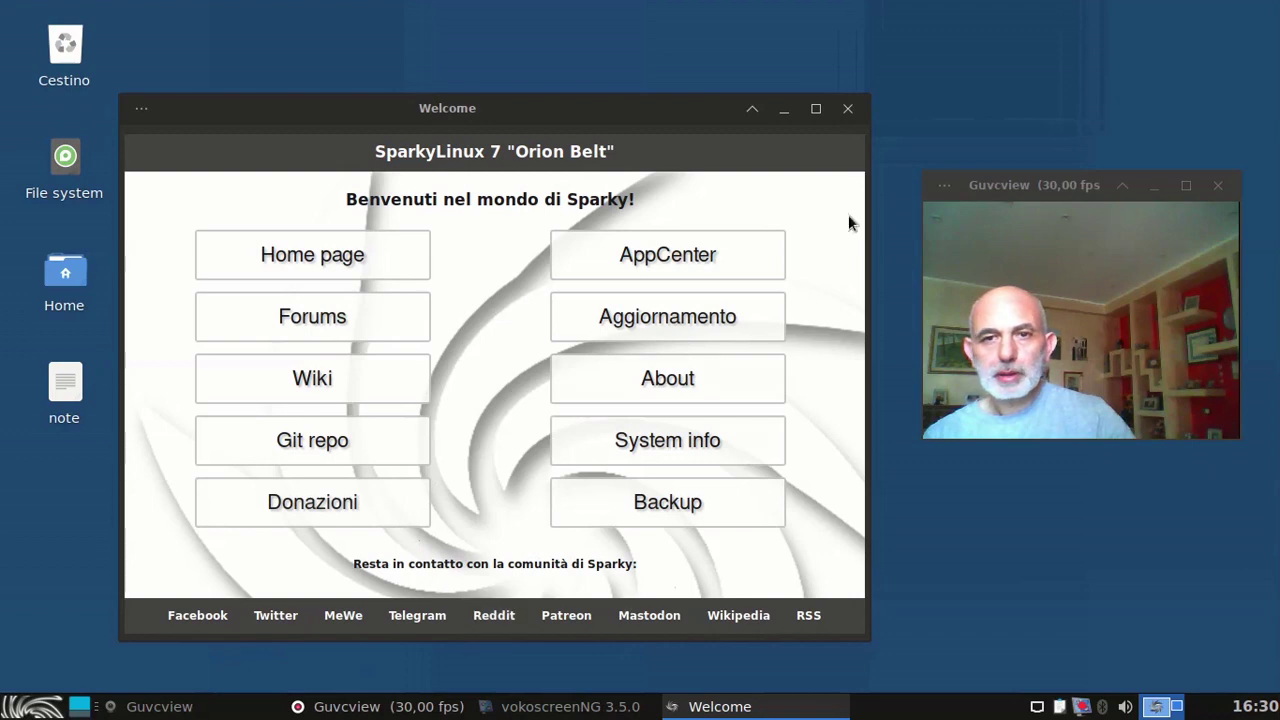
pyautogui.click(847, 108)
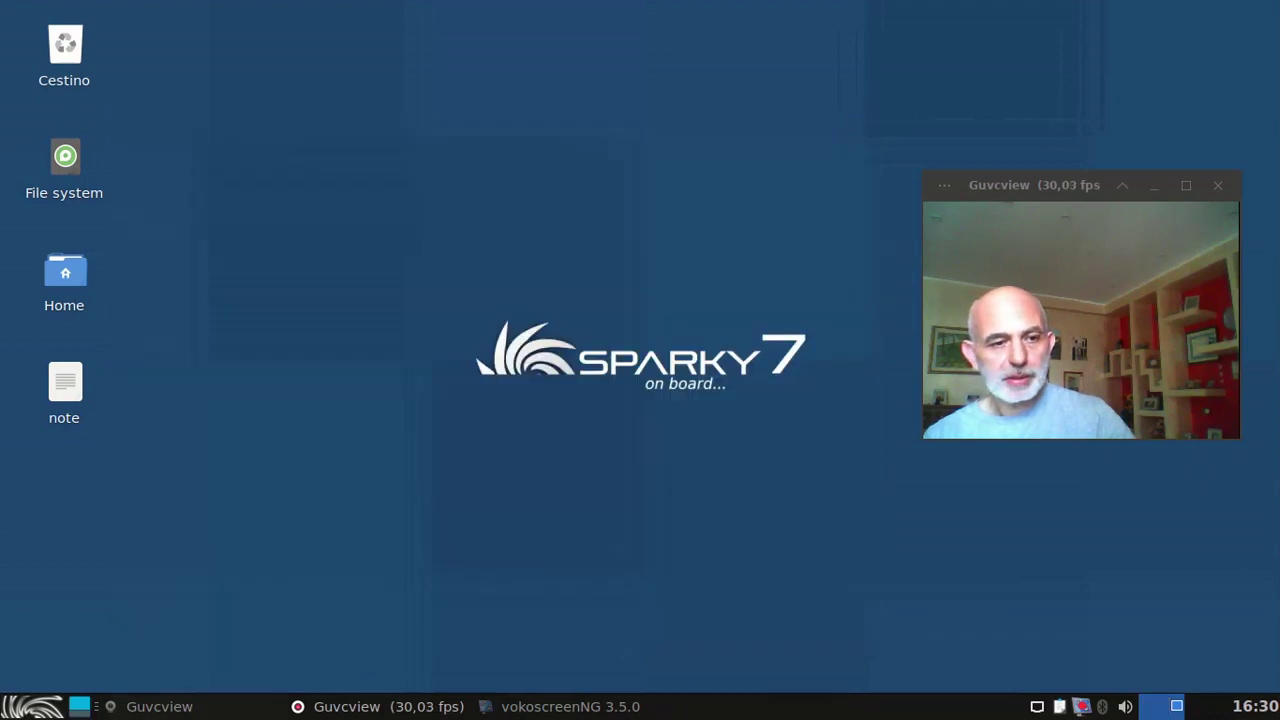
# Find "Informazioni su SparkyLinux" by searching for "sparky", read its system details and close it.
pyautogui.click(32, 706)
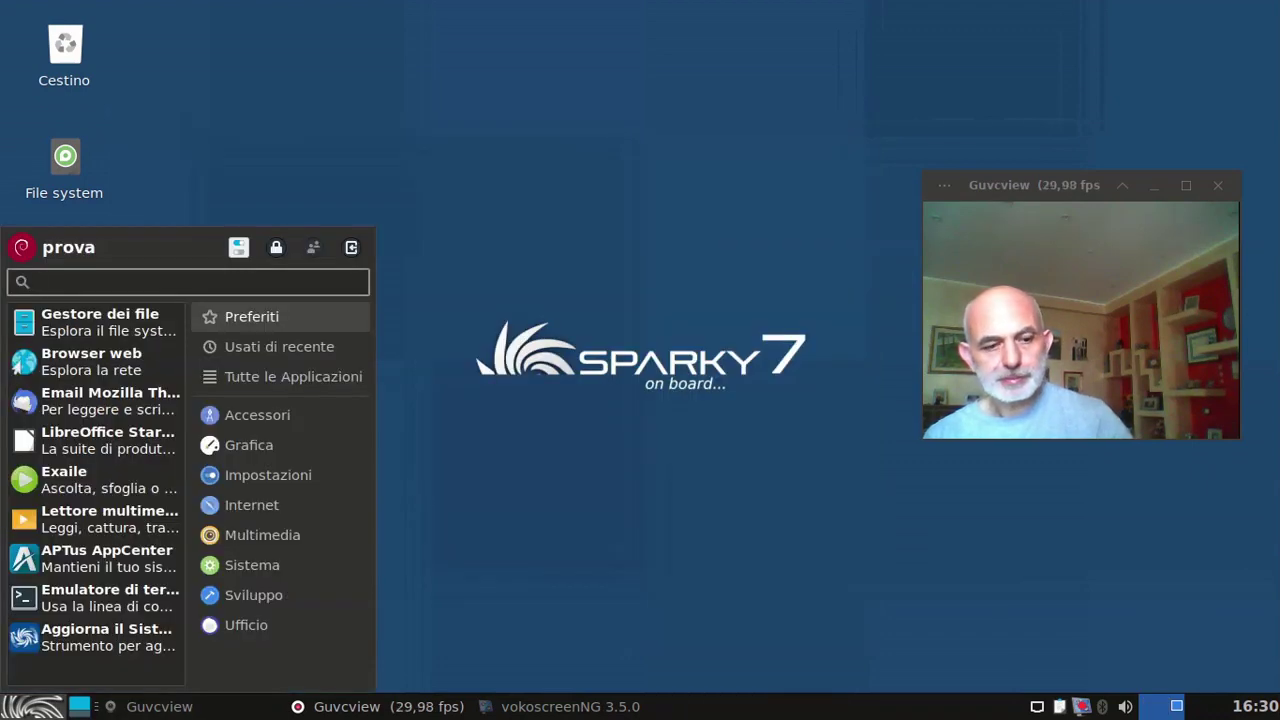
pyautogui.write('sparky')
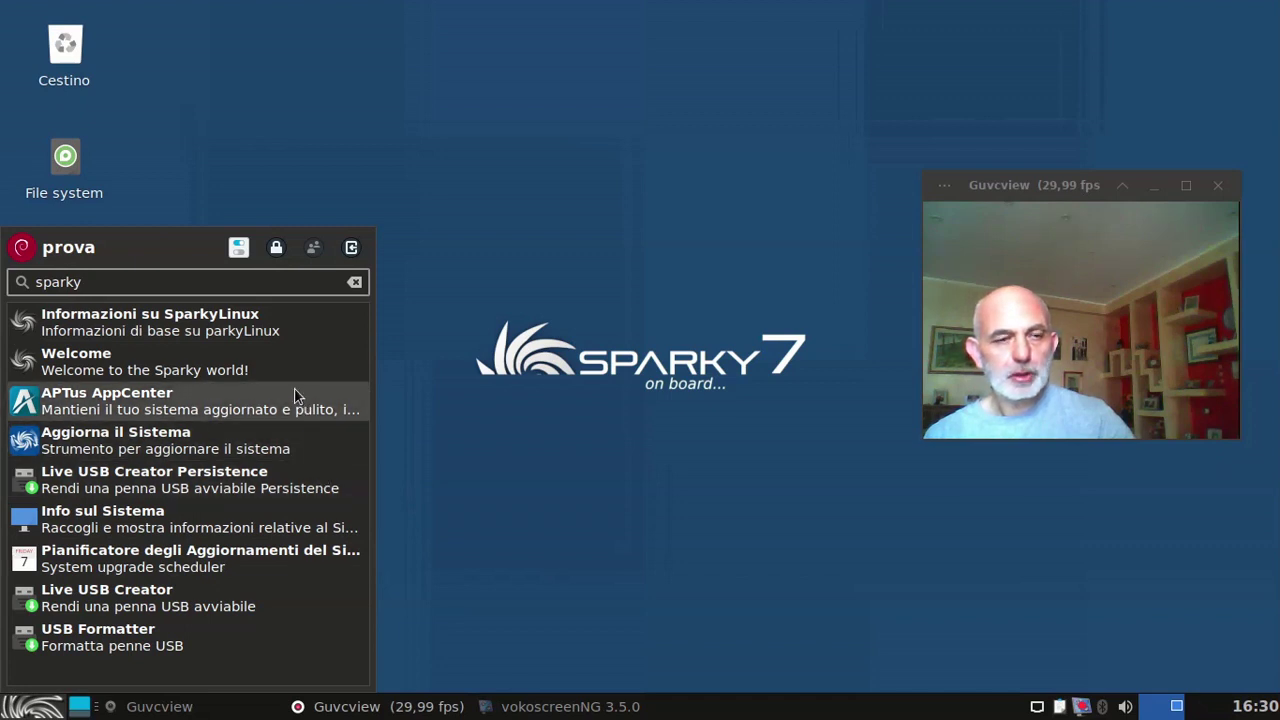
pyautogui.click(280, 322)
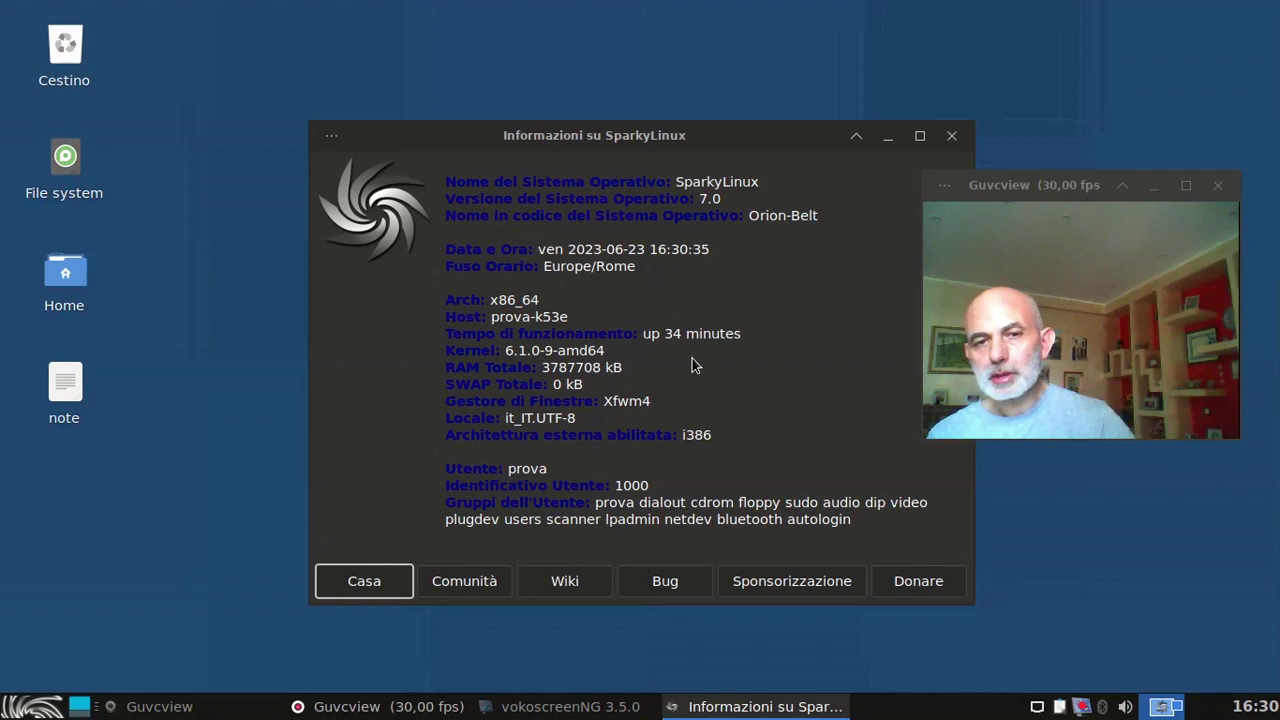
pyautogui.click(951, 137)
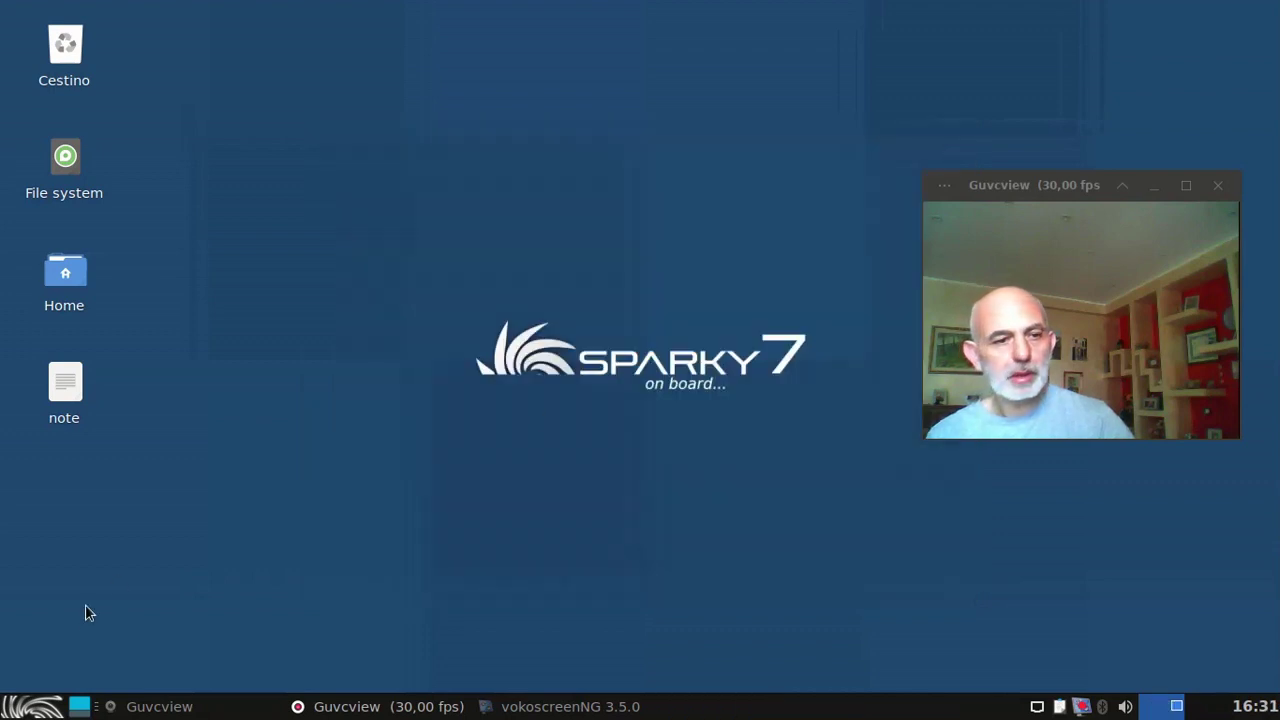
# Search the applications for "sparky" again, examine the listed Sparky tools and clear the search.
pyautogui.click(33, 708)
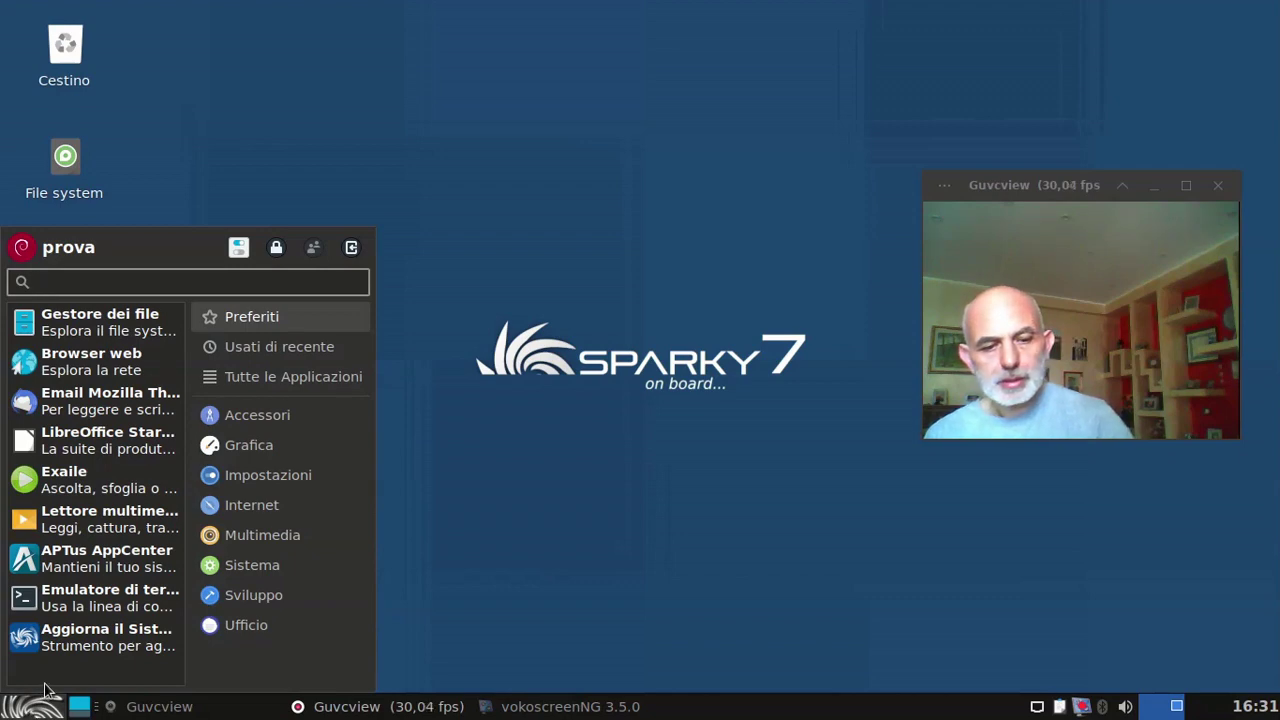
pyautogui.write('spar')
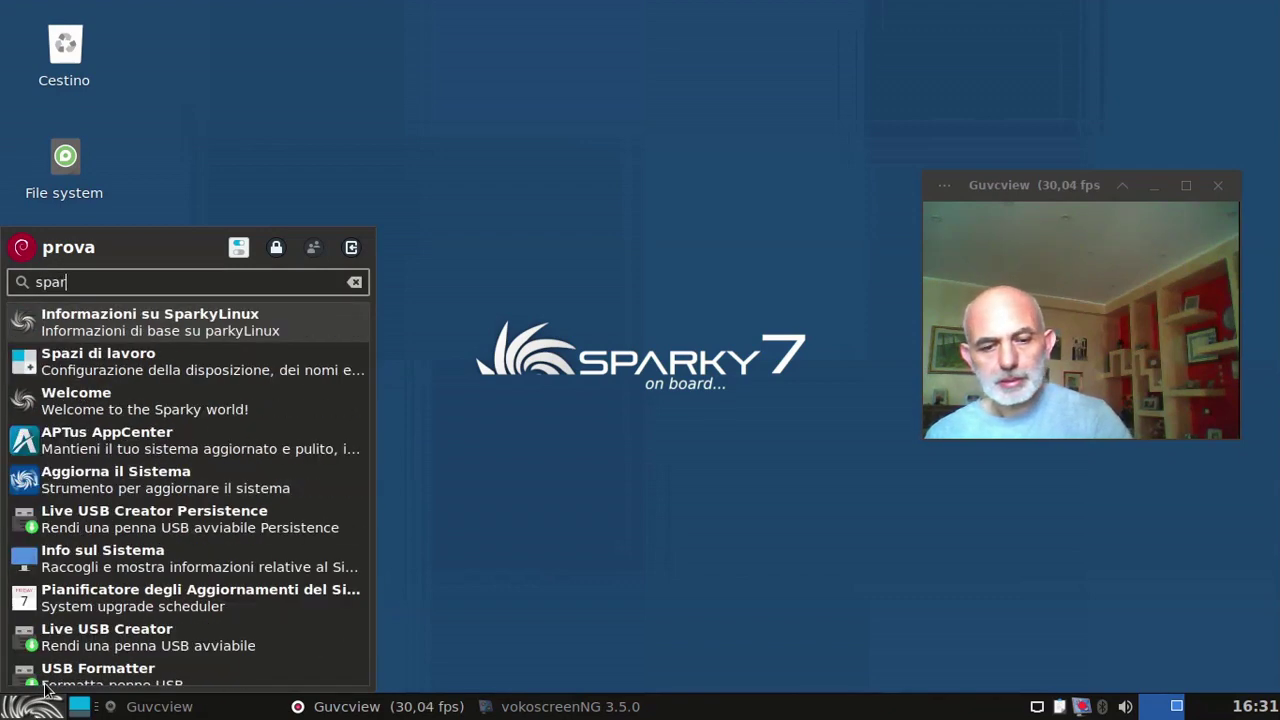
pyautogui.write('ky')
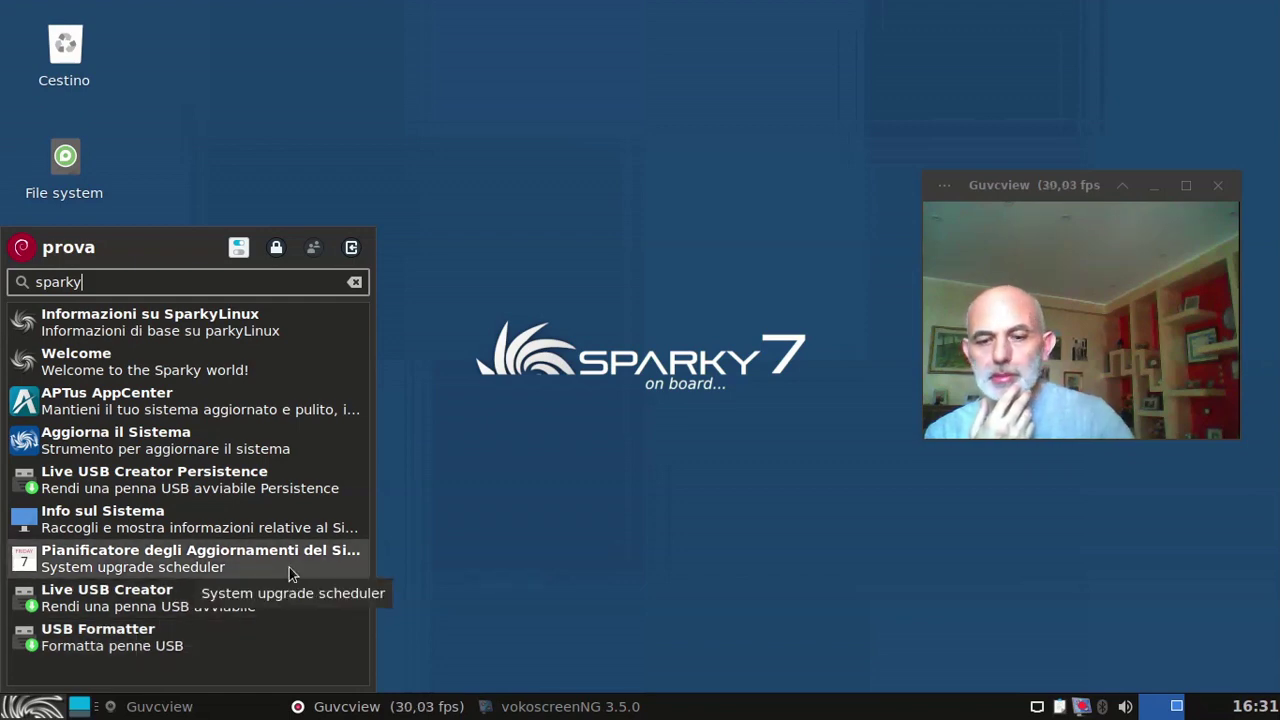
pyautogui.press('BackSpace')
pyautogui.press('BackSpace')
pyautogui.press('BackSpace')
pyautogui.press('BackSpace')
pyautogui.press('BackSpace')
pyautogui.press('BackSpace')
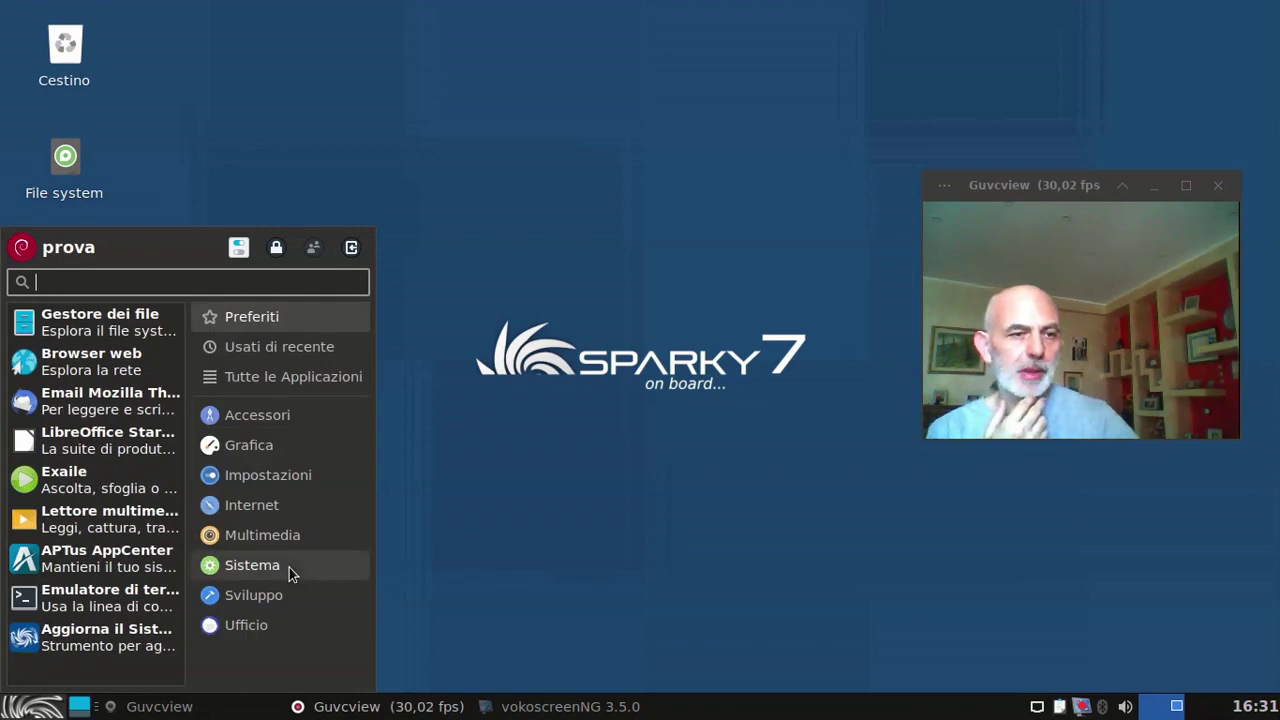
# Open a terminal window, shift it away from the screen corner and run neofetch in it.
pyautogui.click(108, 600)
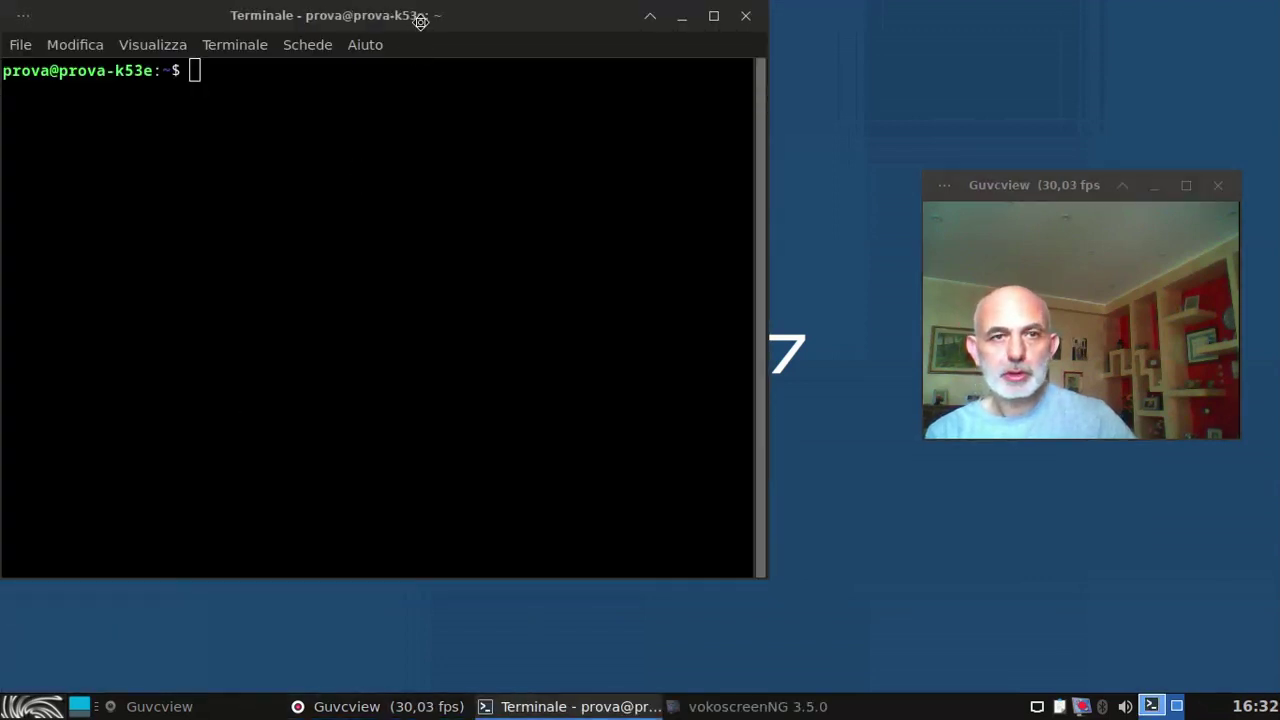
pyautogui.moveTo(417, 17); pyautogui.dragTo(480, 63)
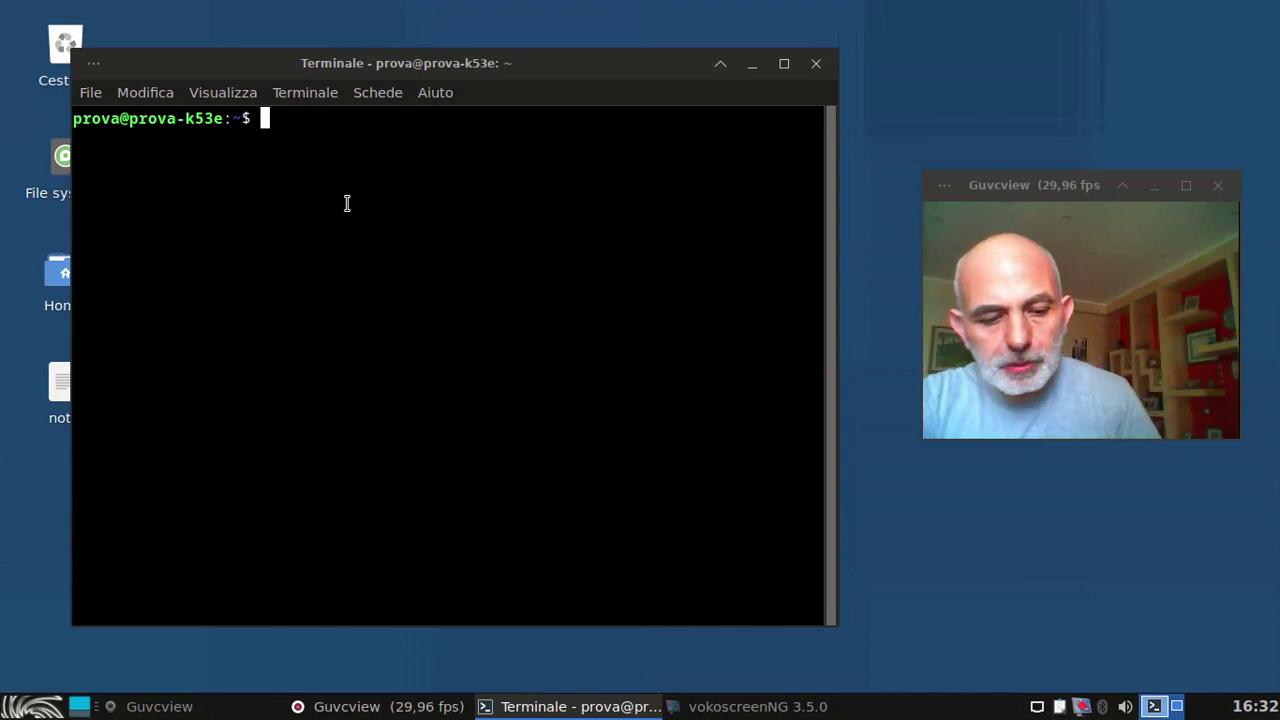
pyautogui.write('n')
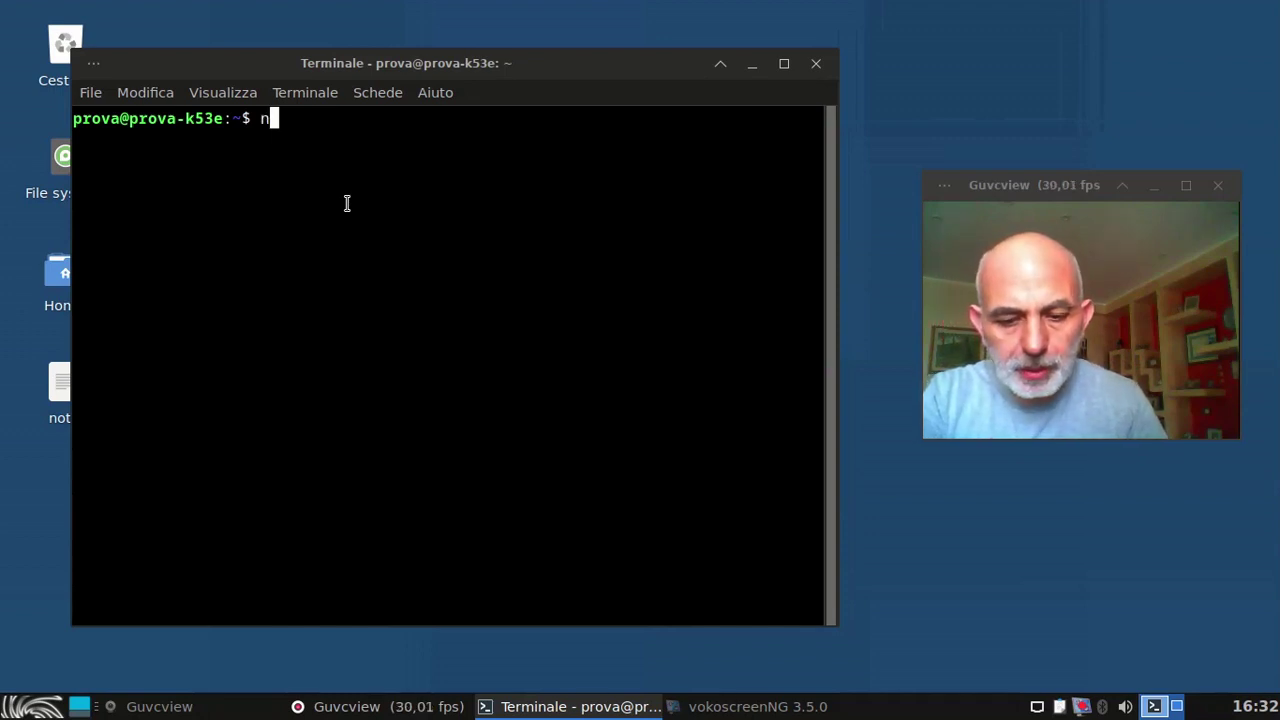
pyautogui.press('BackSpace')
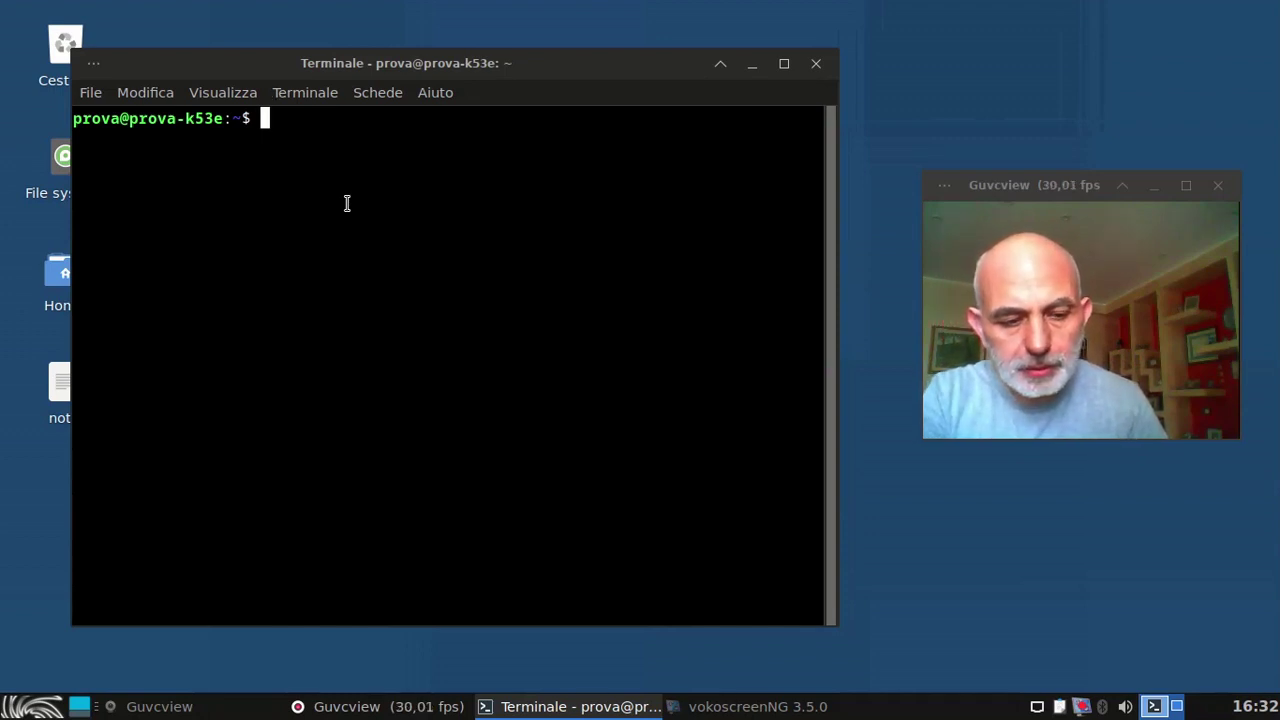
pyautogui.write('neofetc')
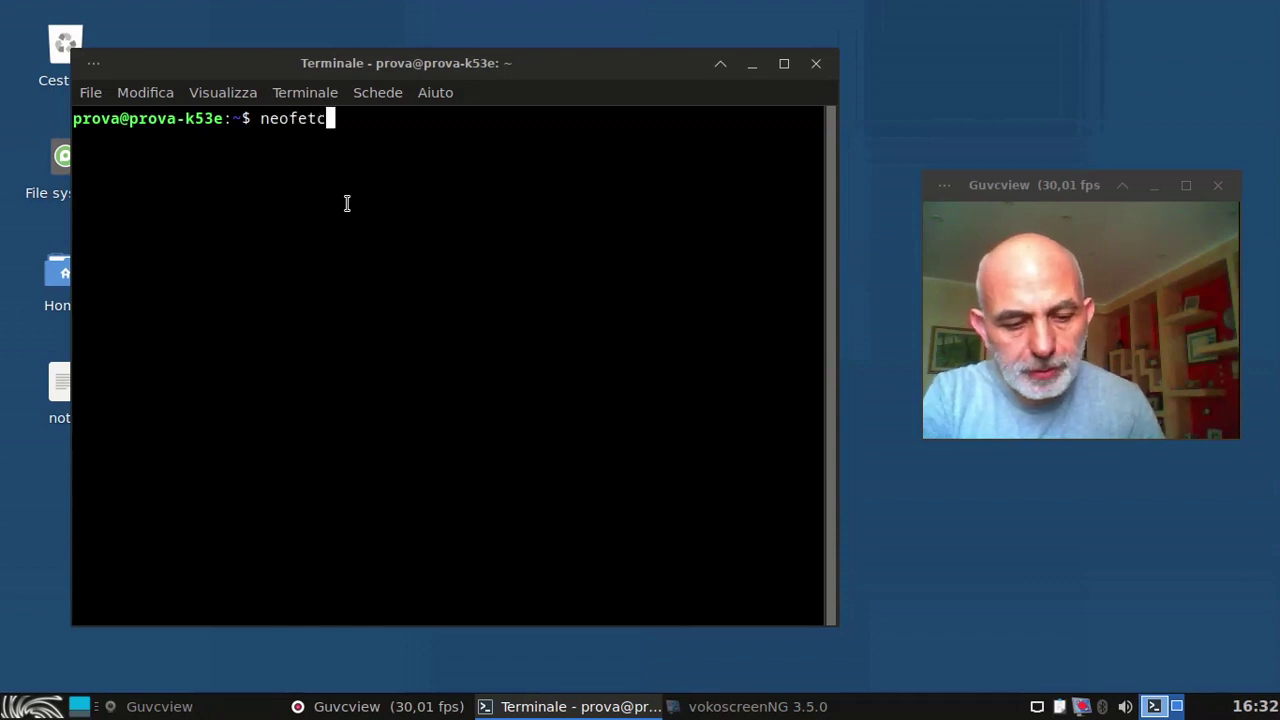
pyautogui.write('h')
pyautogui.press('Return')
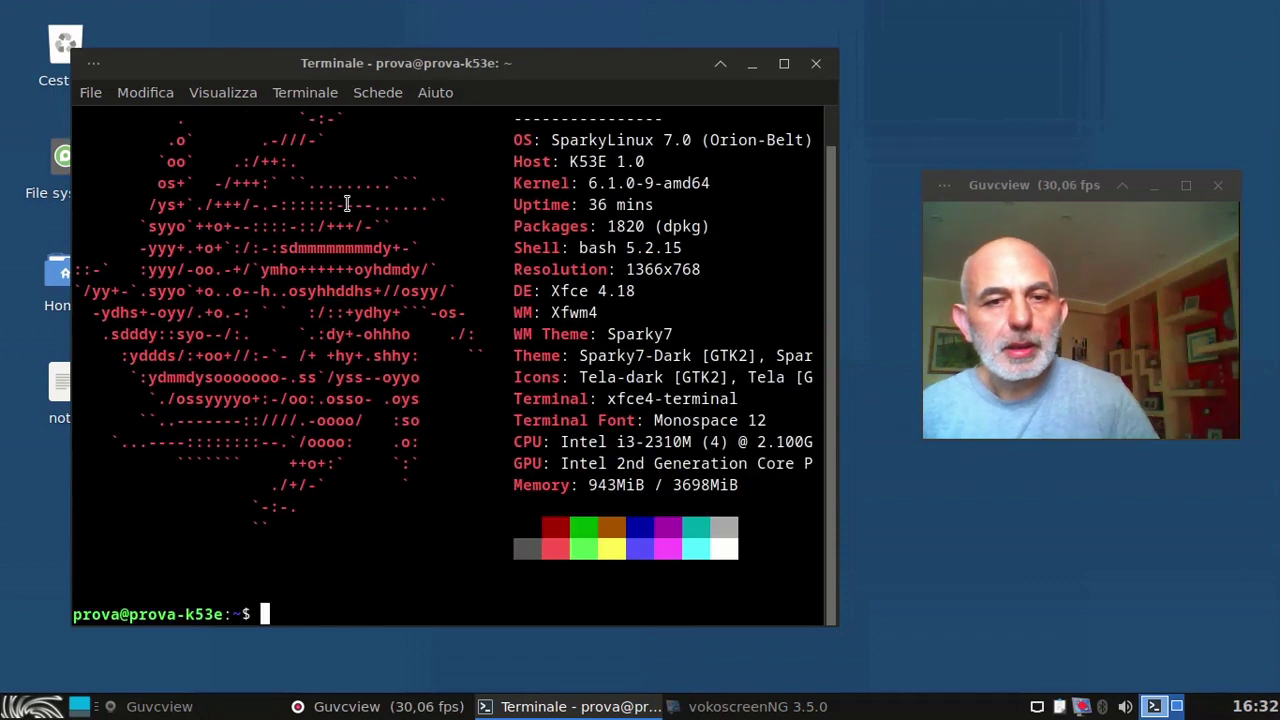
pyautogui.scroll(1, 482, 302)
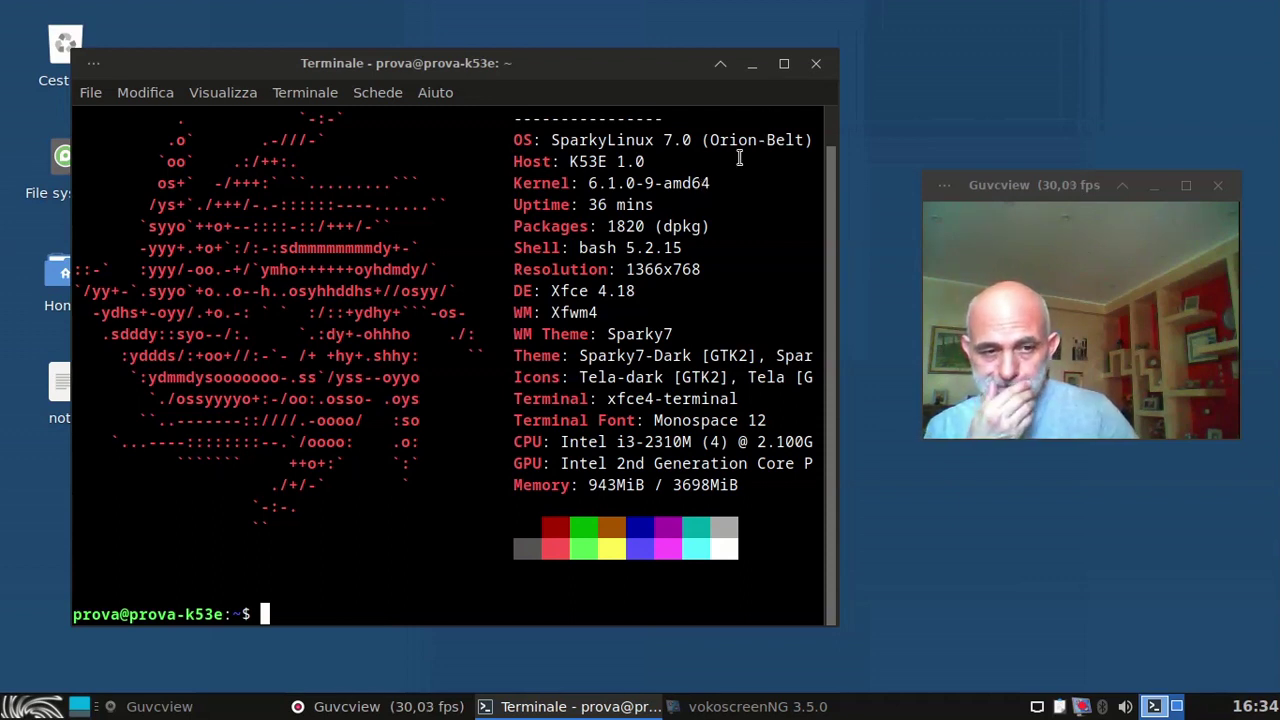
# Run htop in the terminal, examine the running processes and memory use, and close the terminal window.
pyautogui.write('ho')
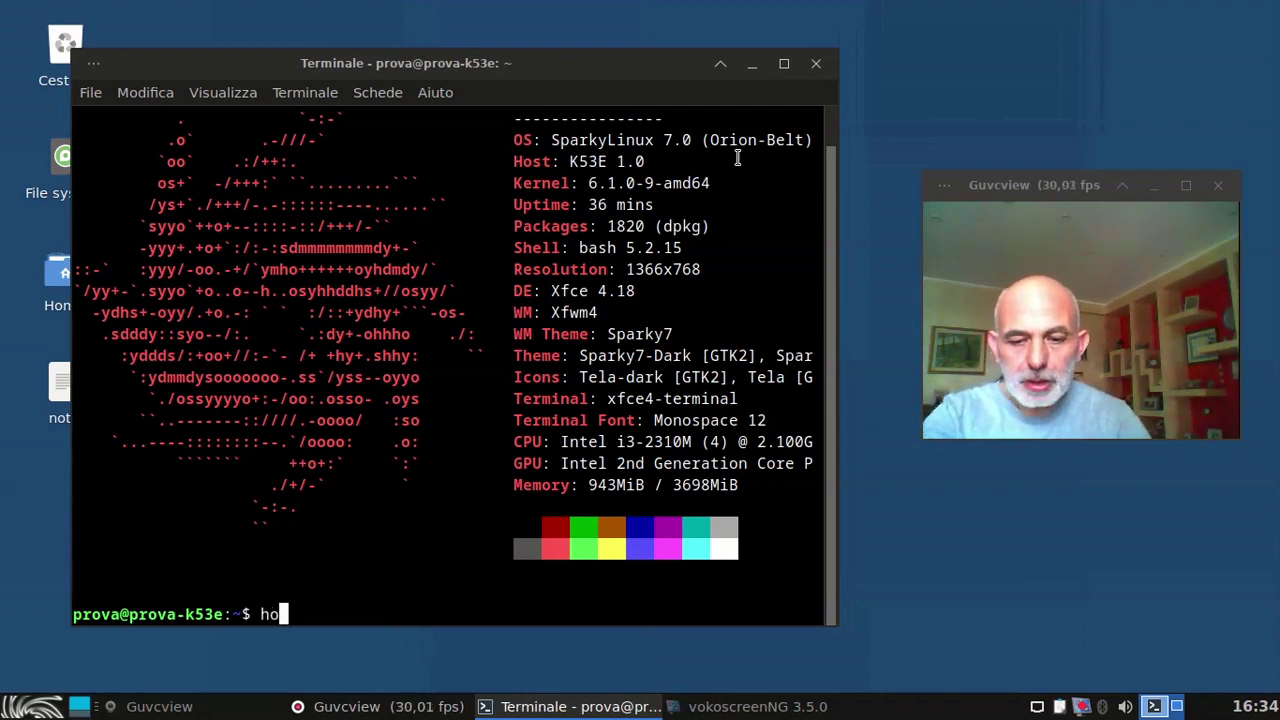
pyautogui.press('BackSpace')
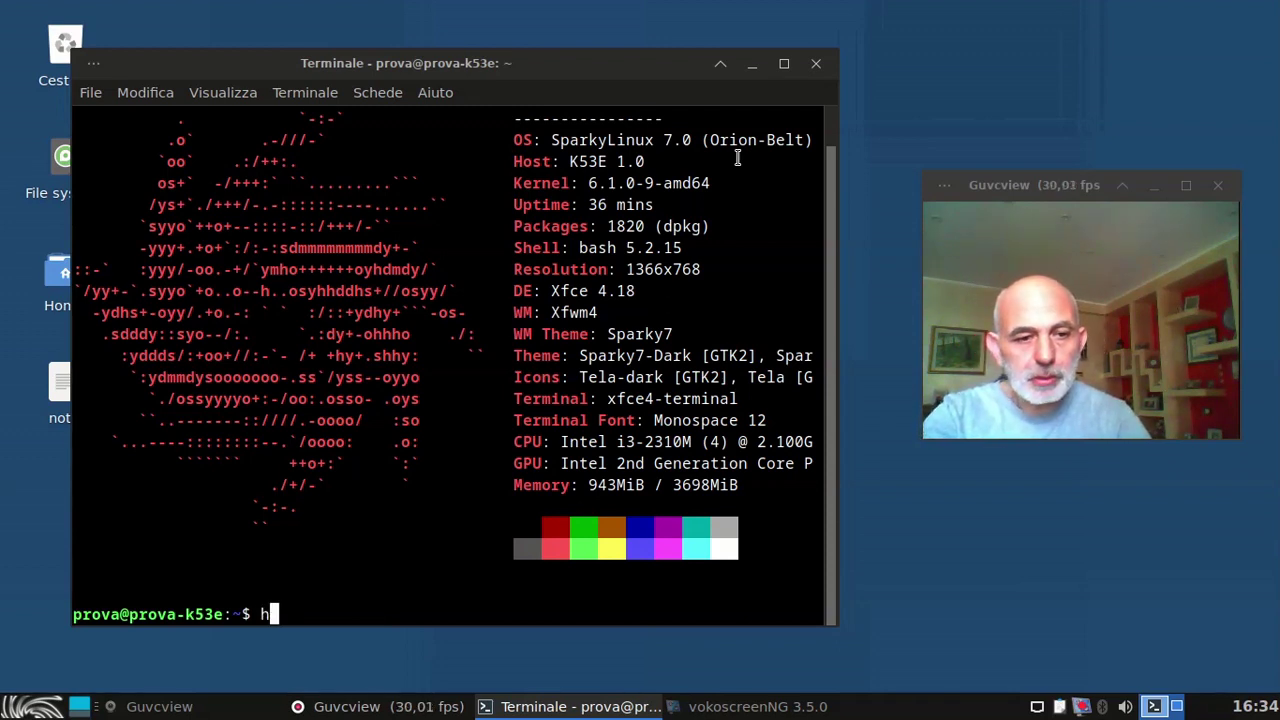
pyautogui.write('top')
pyautogui.press('Return')
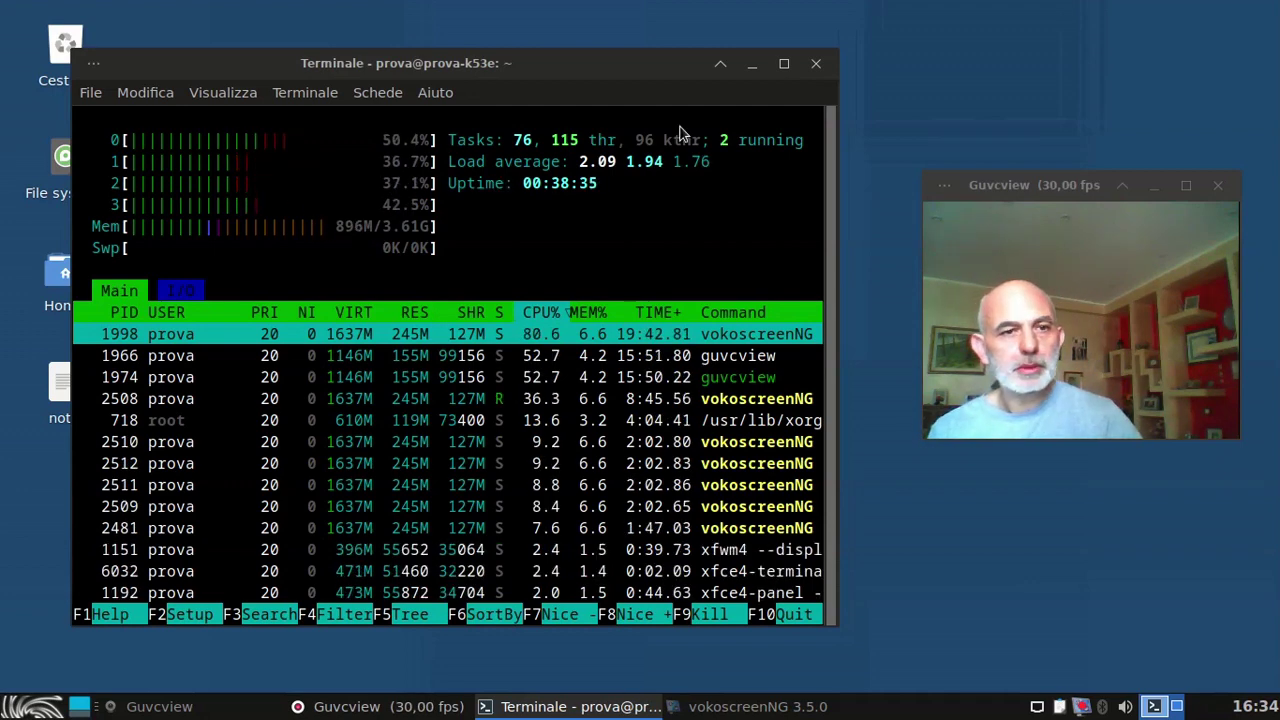
pyautogui.click(818, 65)
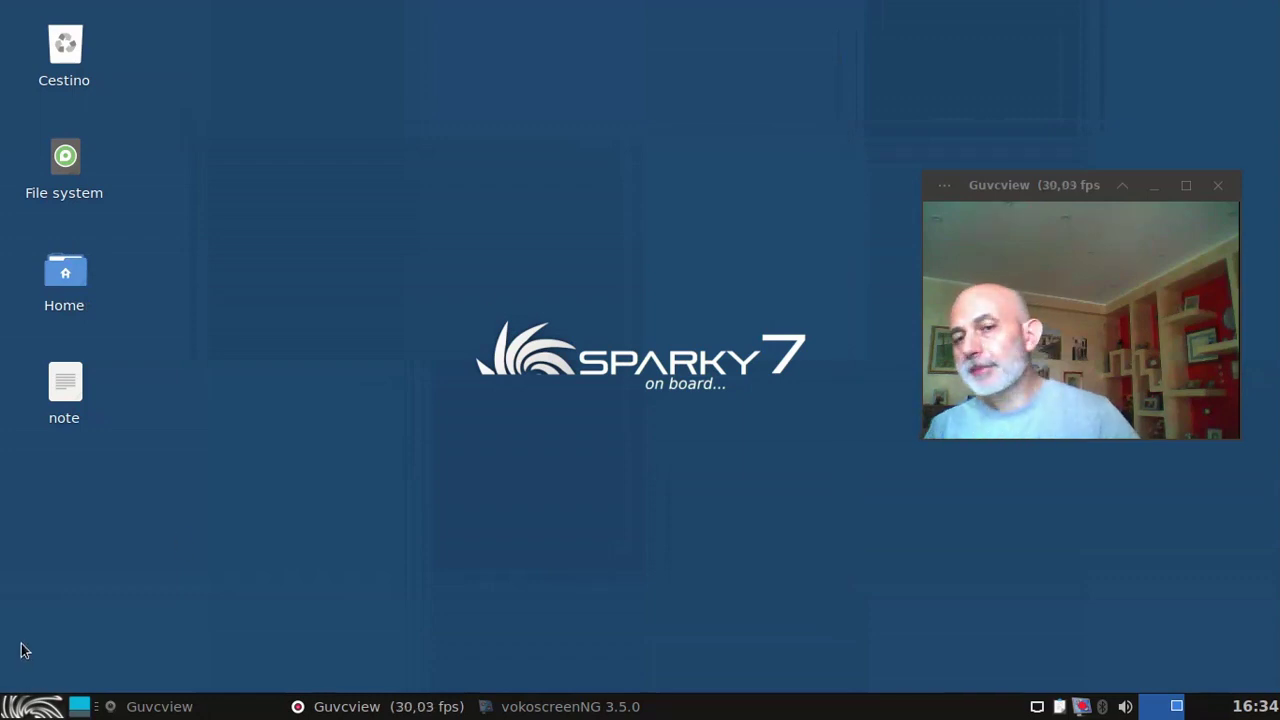
# Browse the Accessori and Grafica applications, open the image viewer, shift its window towards the desktop centre and close it.
pyautogui.click(30, 707)
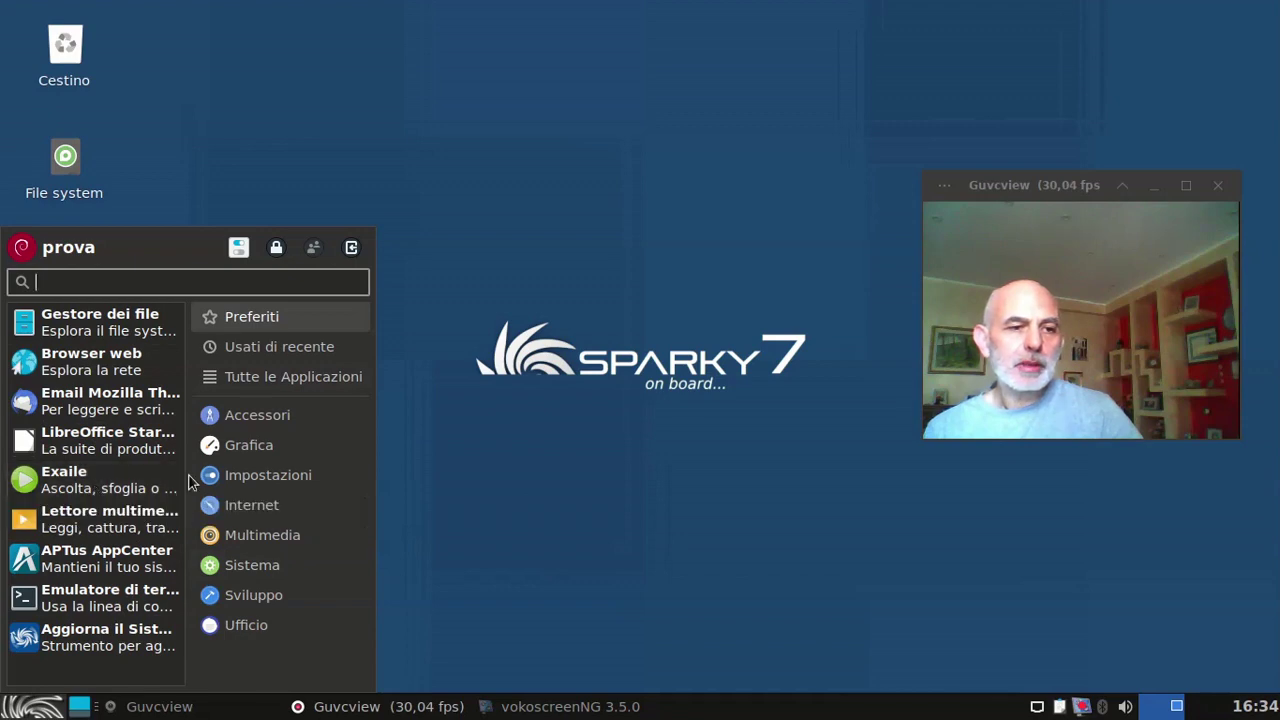
pyautogui.click(294, 422)
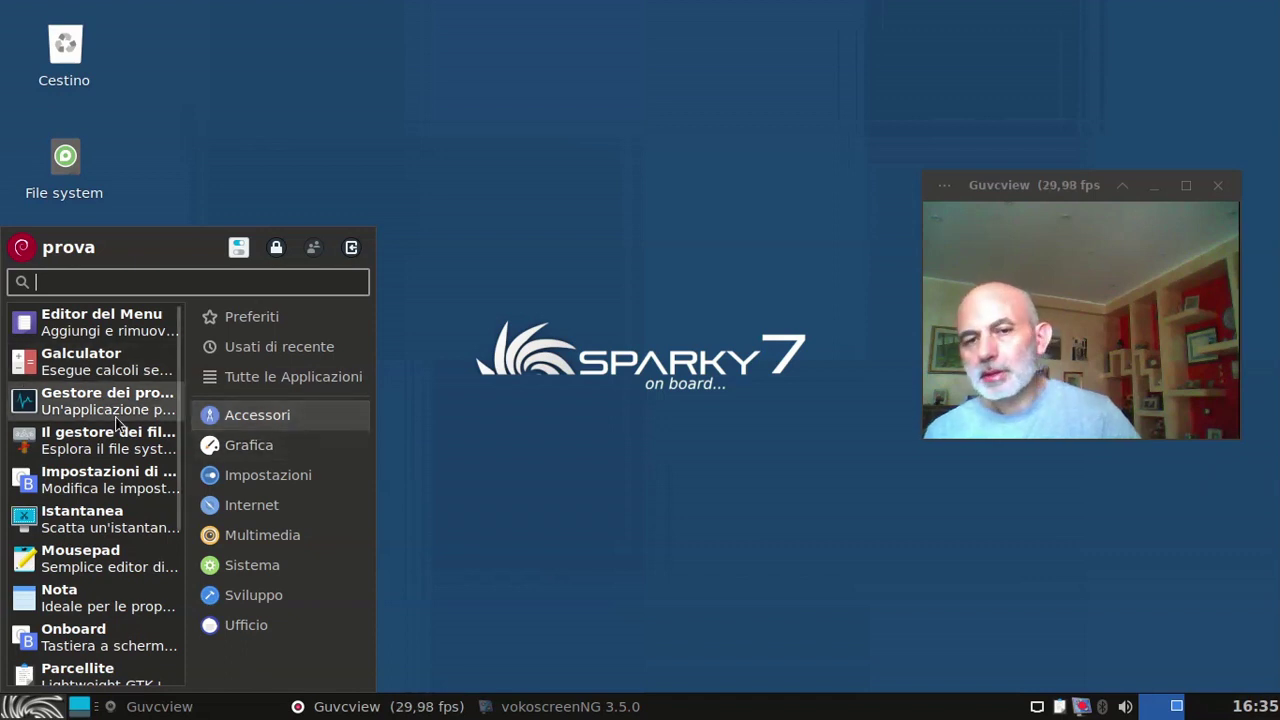
pyautogui.click(256, 450)
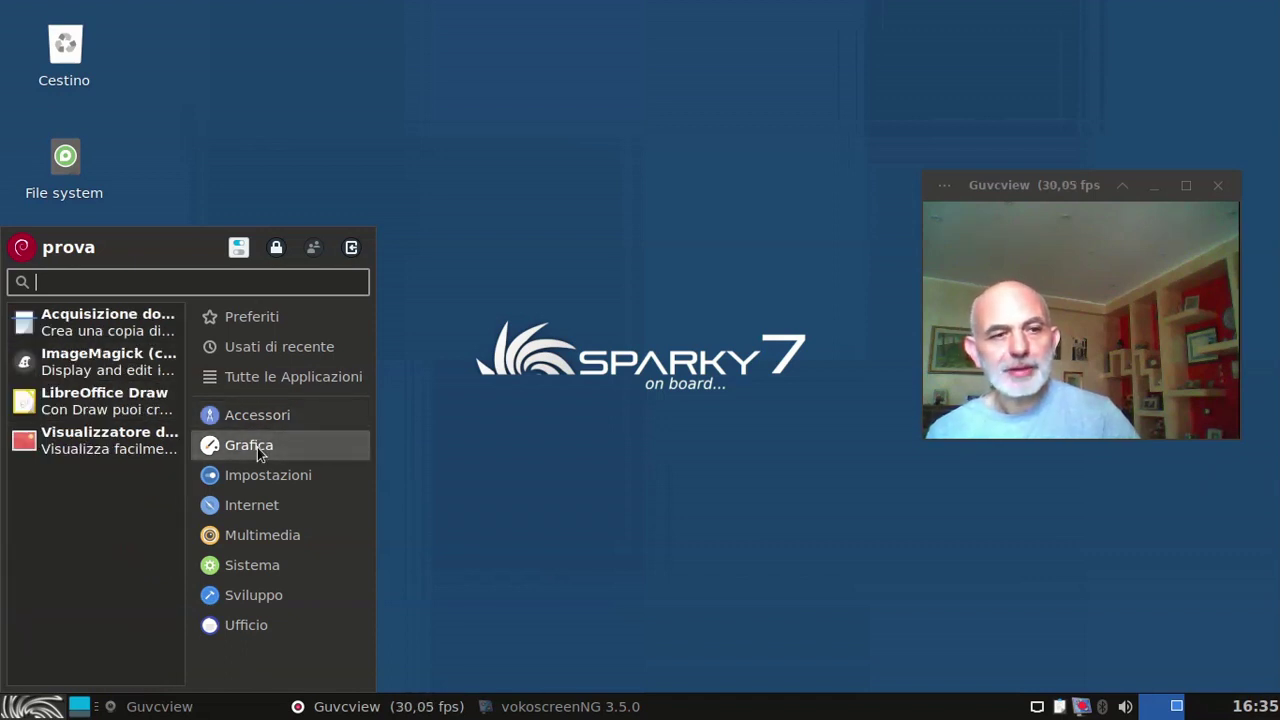
pyautogui.click(147, 456)
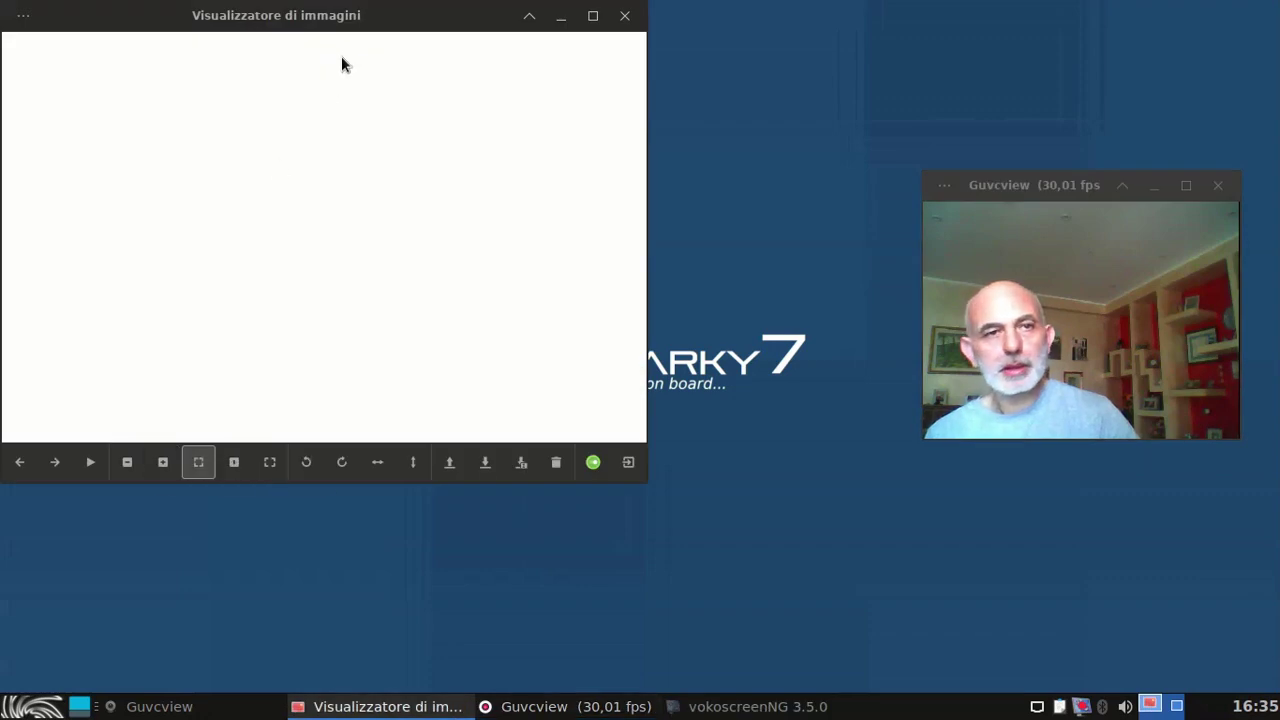
pyautogui.moveTo(342, 15); pyautogui.dragTo(484, 121)
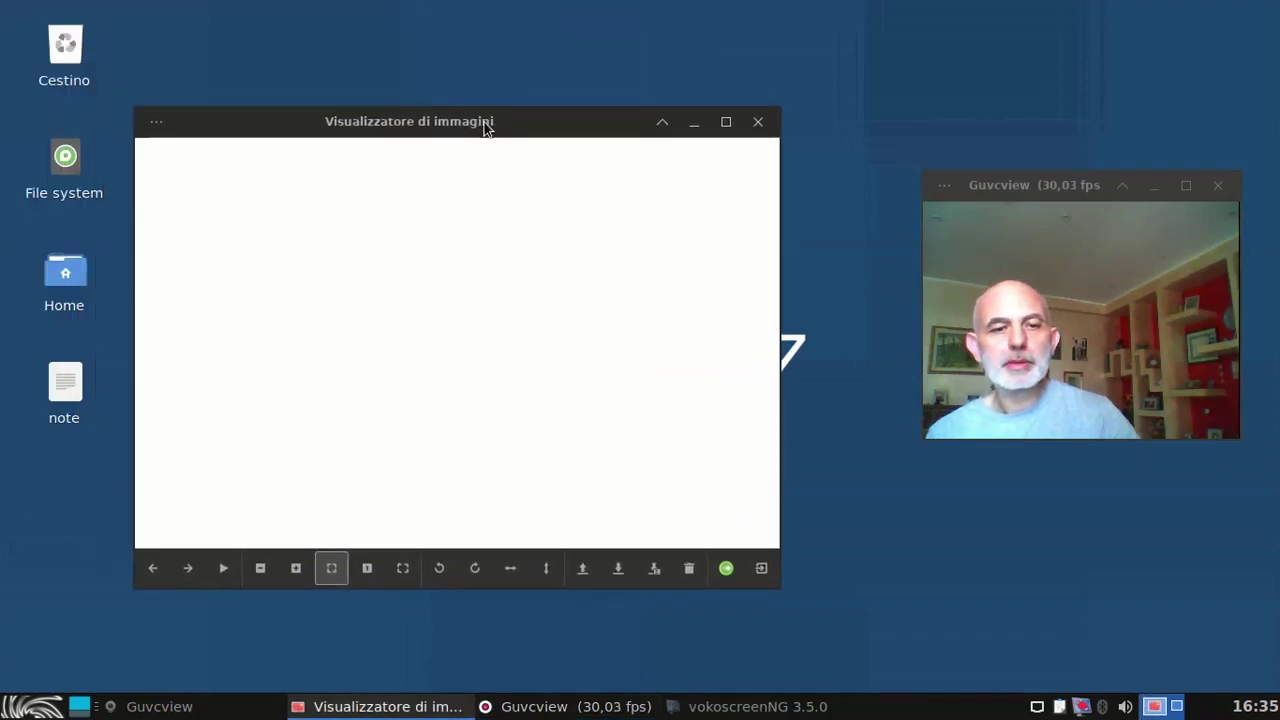
pyautogui.click(758, 123)
# Look through the Grafica, Impostazioni and Internet applications, launch uGet and shift its window away from the screen corner.
pyautogui.click(33, 706)
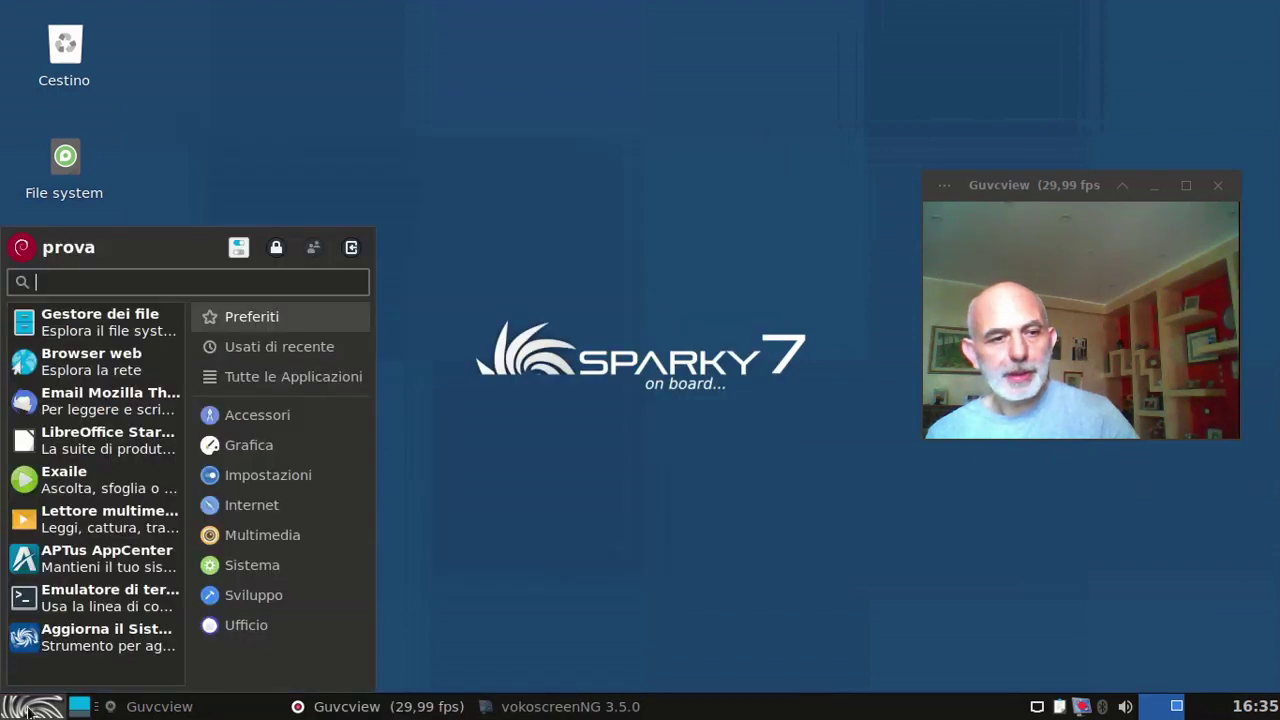
pyautogui.click(300, 449)
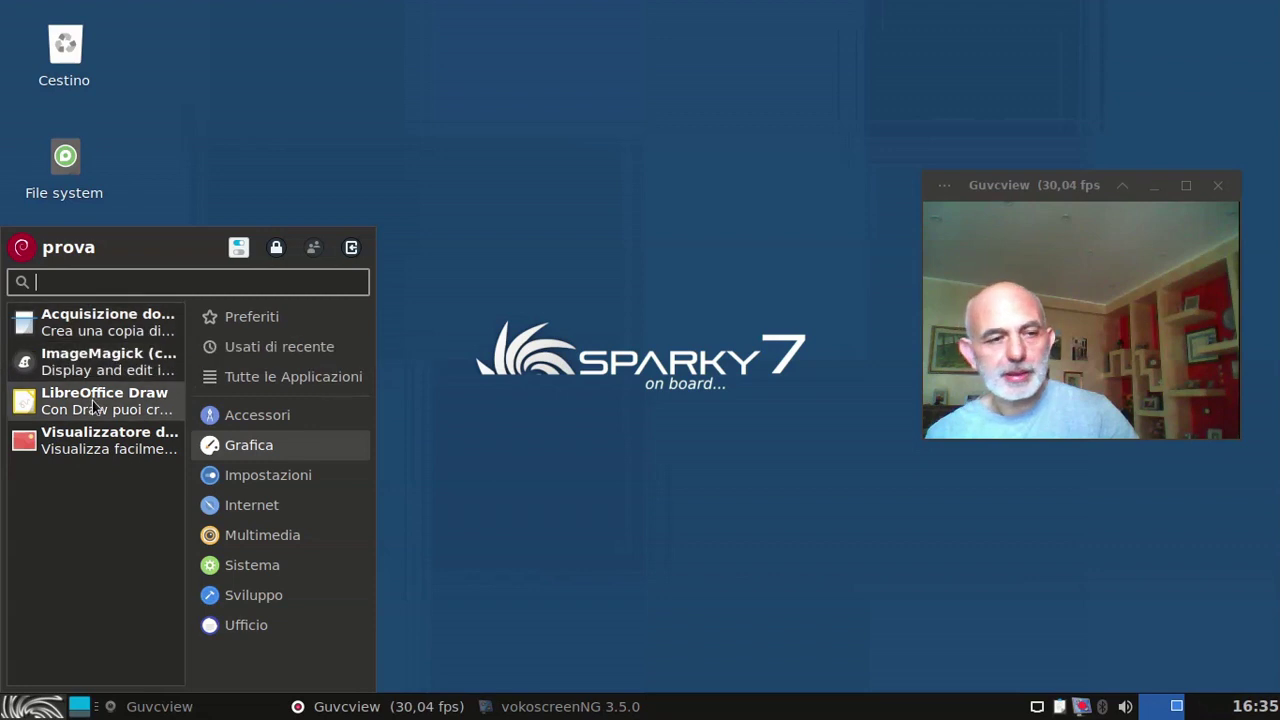
pyautogui.click(258, 488)
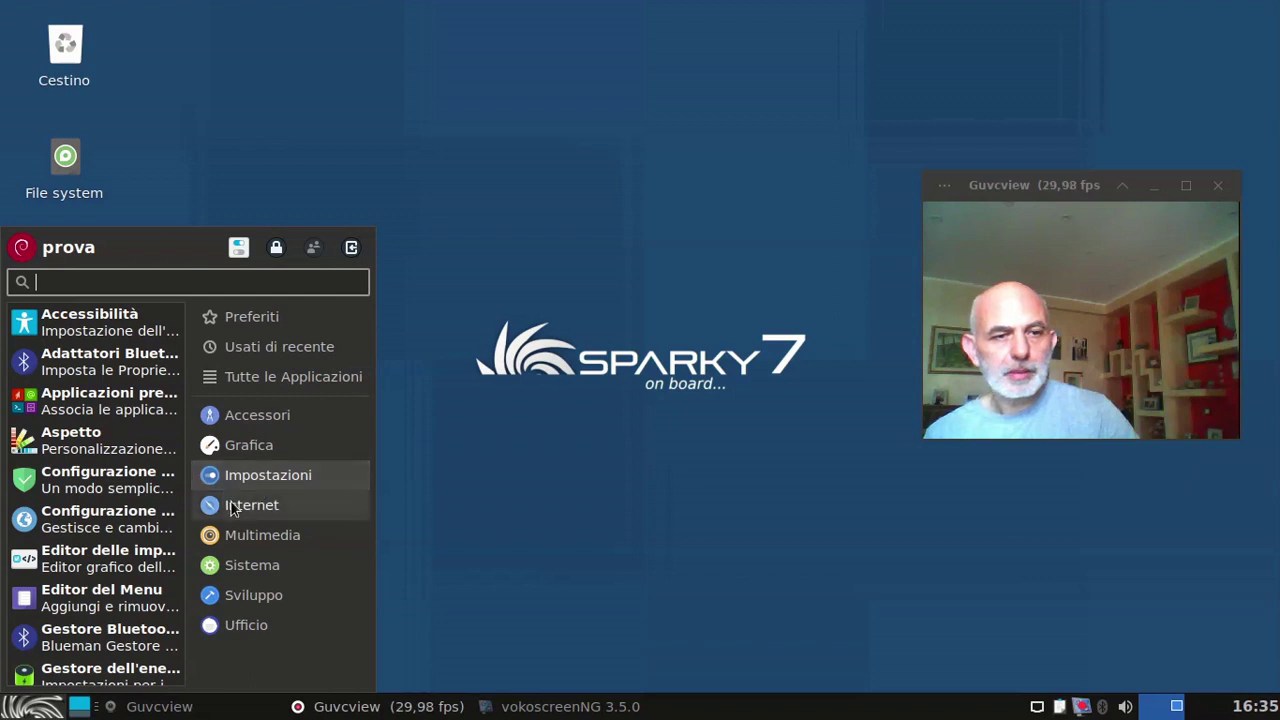
pyautogui.click(231, 508)
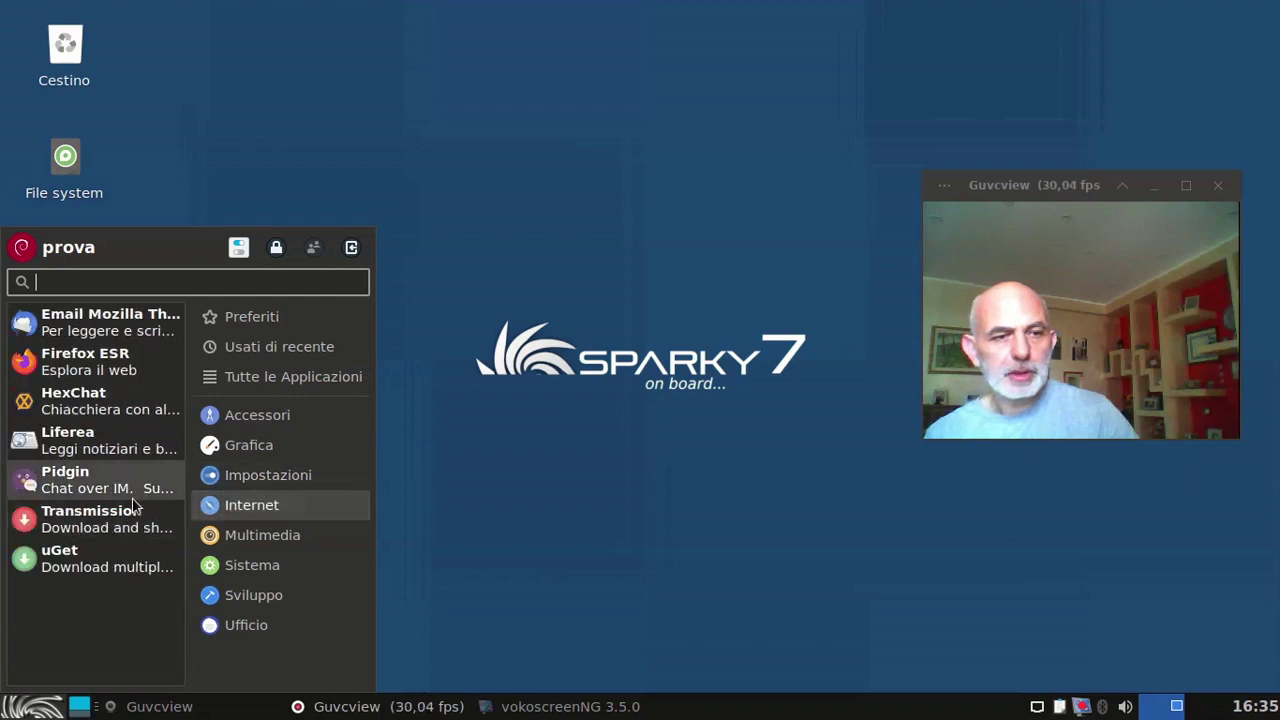
pyautogui.click(121, 567)
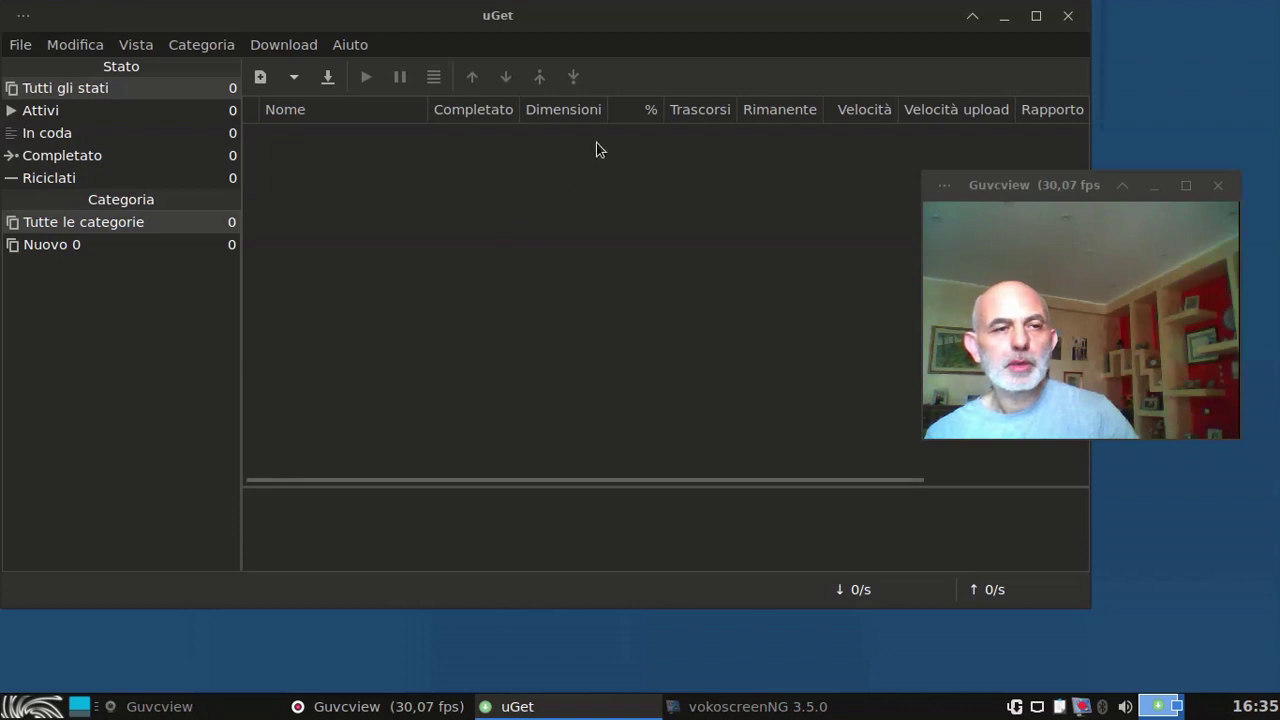
pyautogui.moveTo(654, 46); pyautogui.dragTo(673, 89)
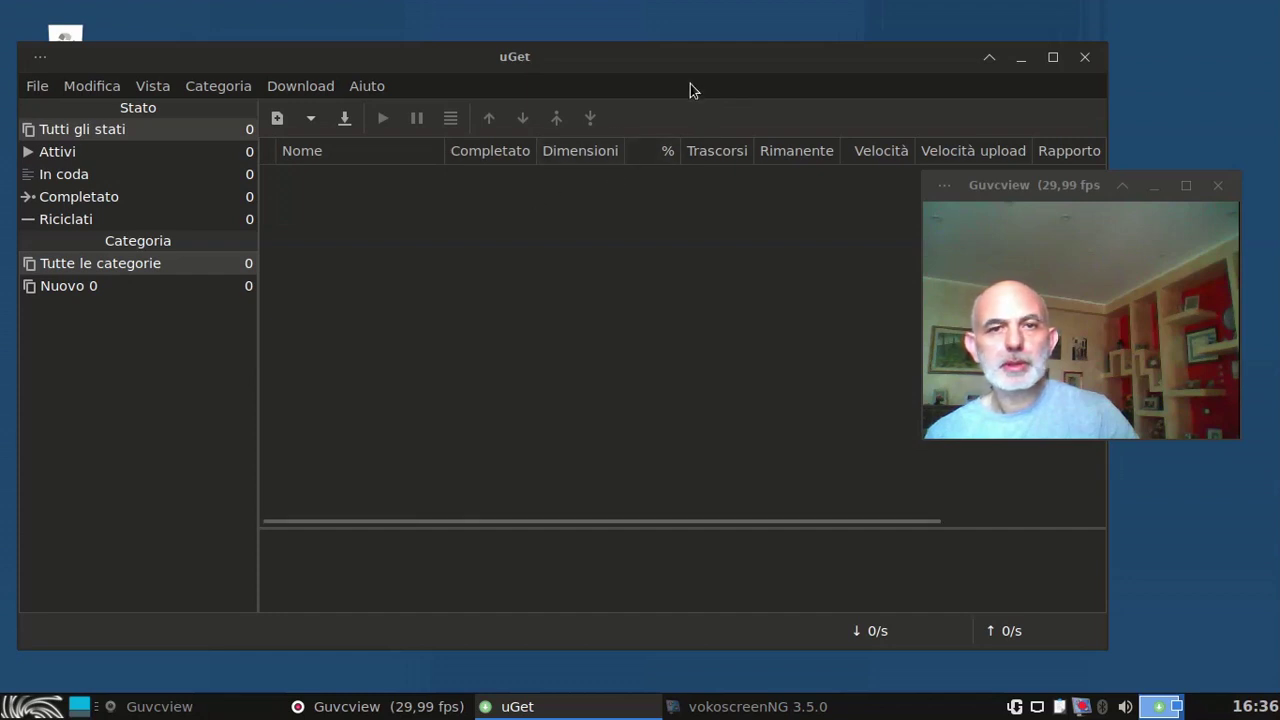
pyautogui.moveTo(711, 71); pyautogui.dragTo(714, 88)
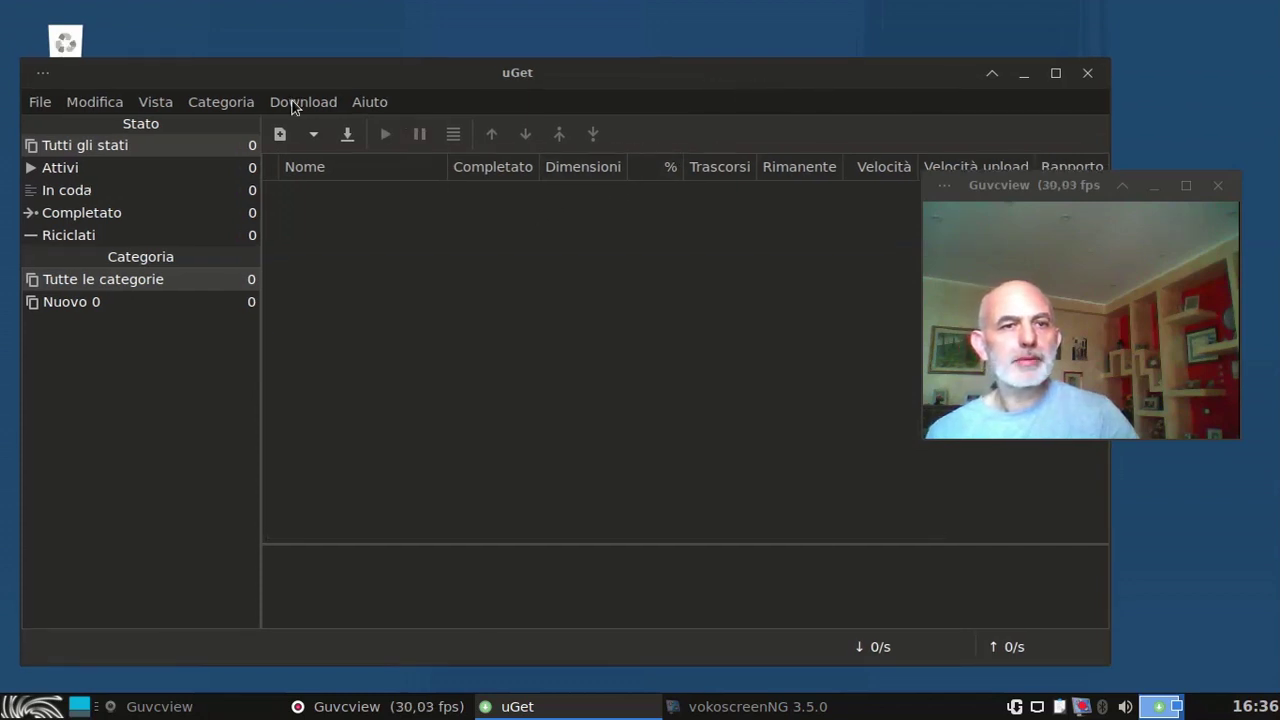
# Read uGet's version and developer information, and close both the information dialog and uGet.
pyautogui.click(362, 108)
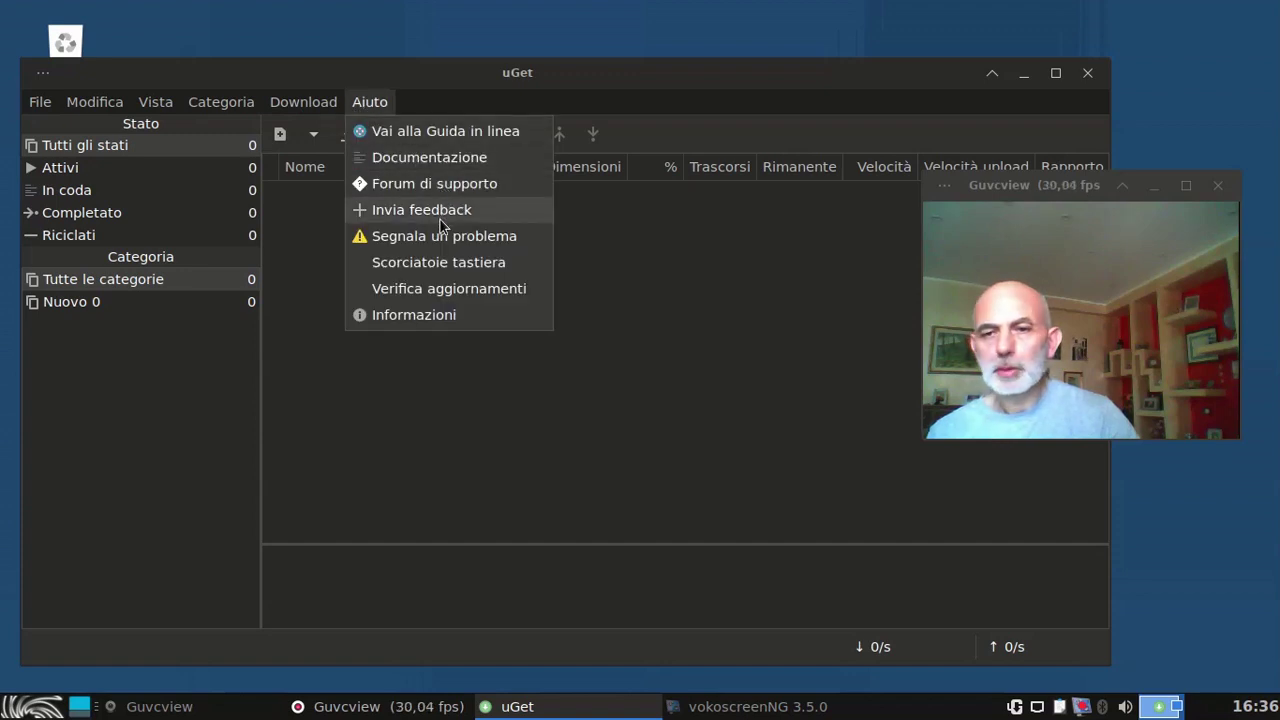
pyautogui.click(499, 315)
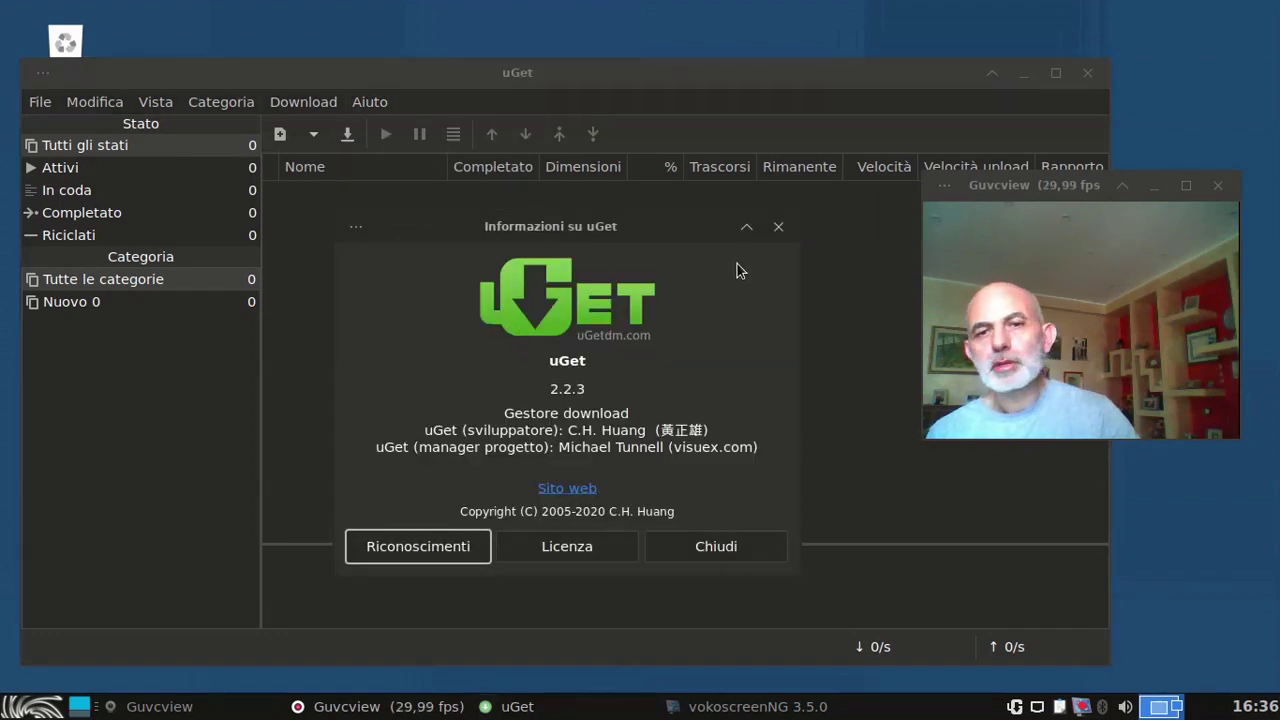
pyautogui.click(778, 226)
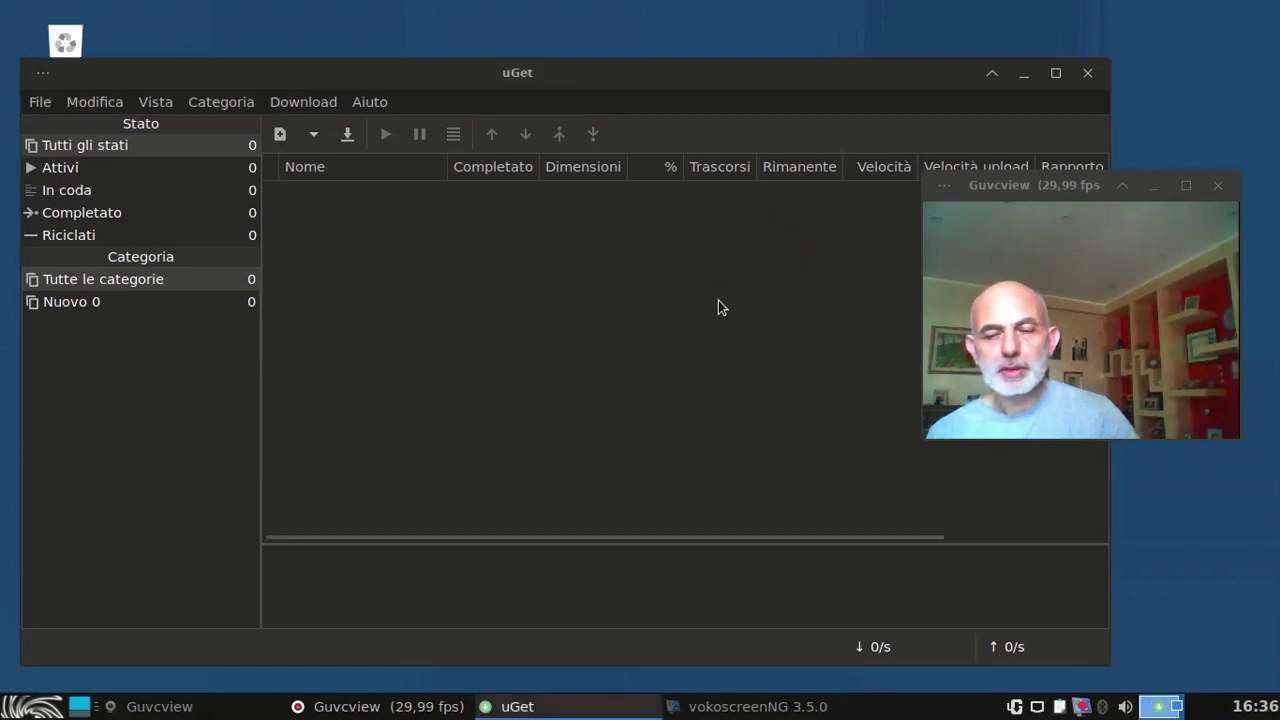
pyautogui.click(1087, 74)
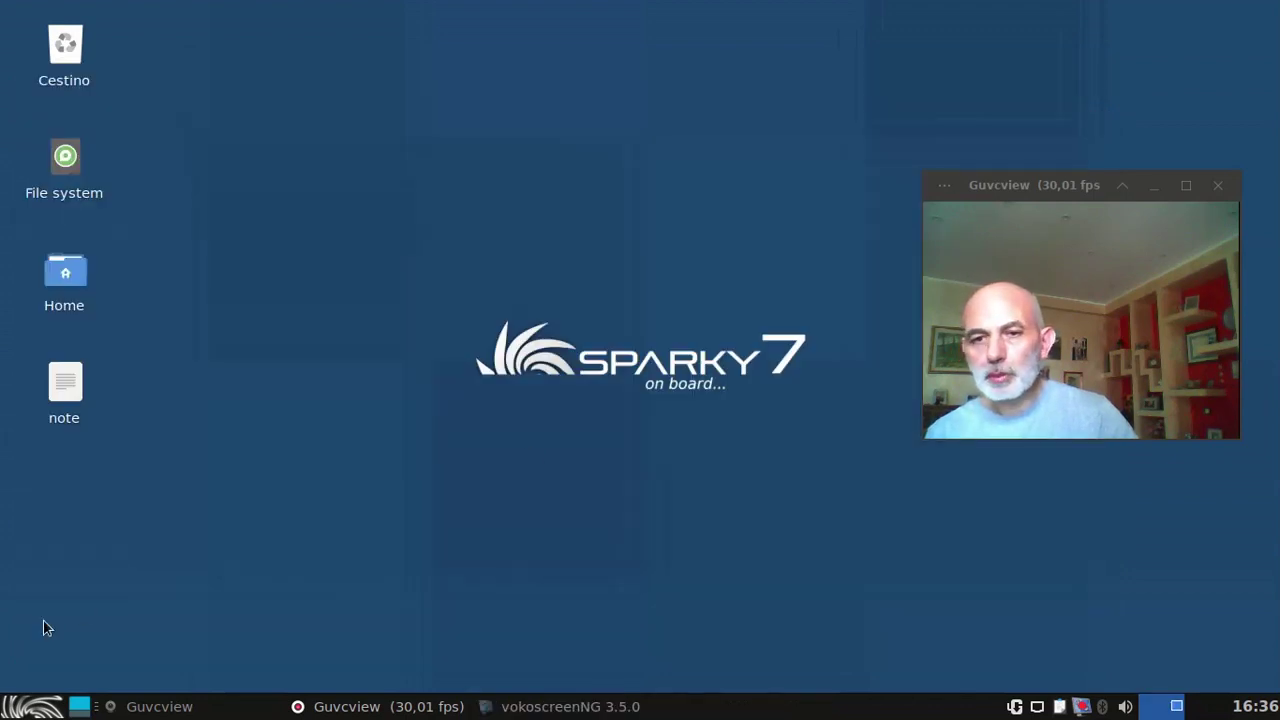
# Look over the Internet and Multimedia applications, open the Exaile music player, shift its window and close it.
pyautogui.click(34, 707)
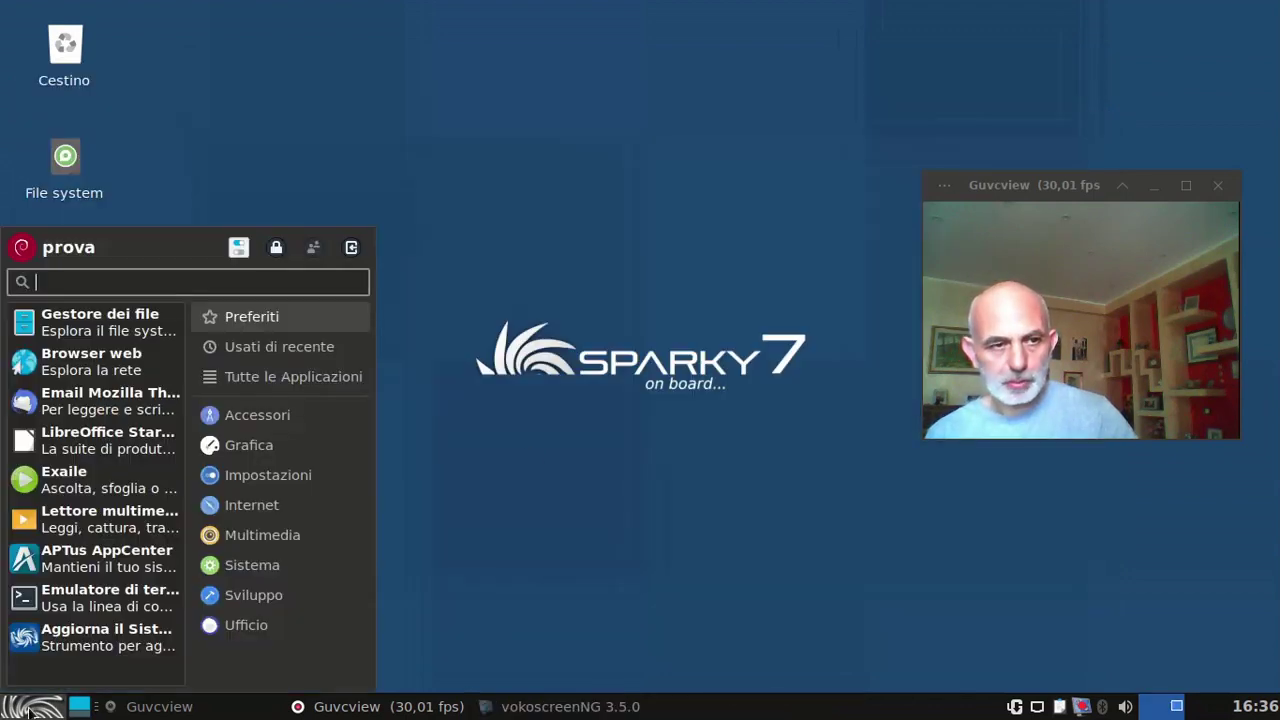
pyautogui.click(293, 504)
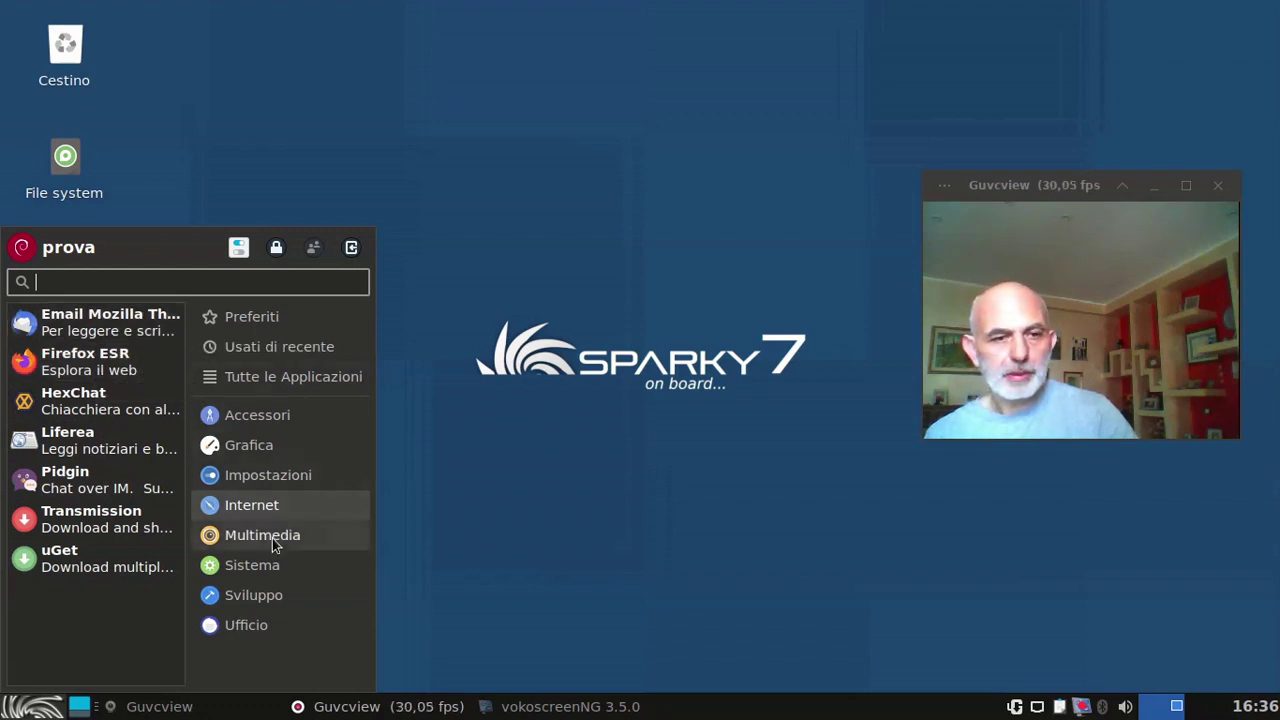
pyautogui.moveTo(272, 543)
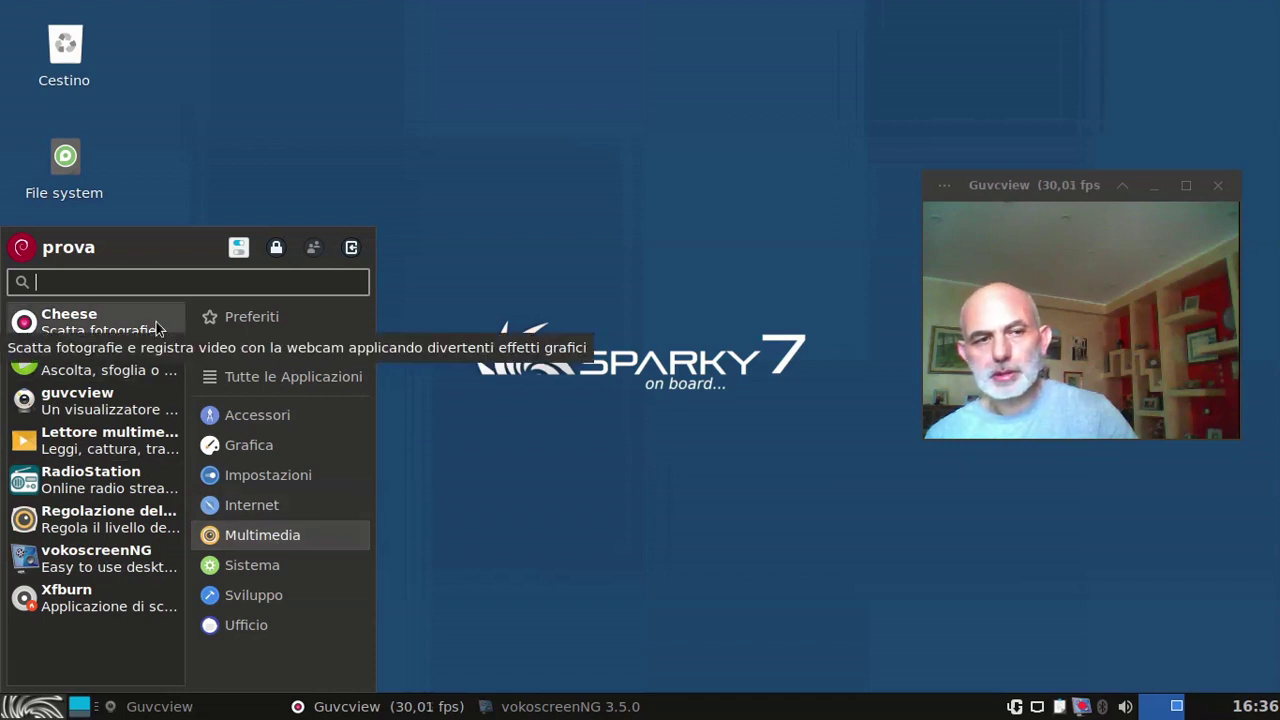
pyautogui.click(110, 361)
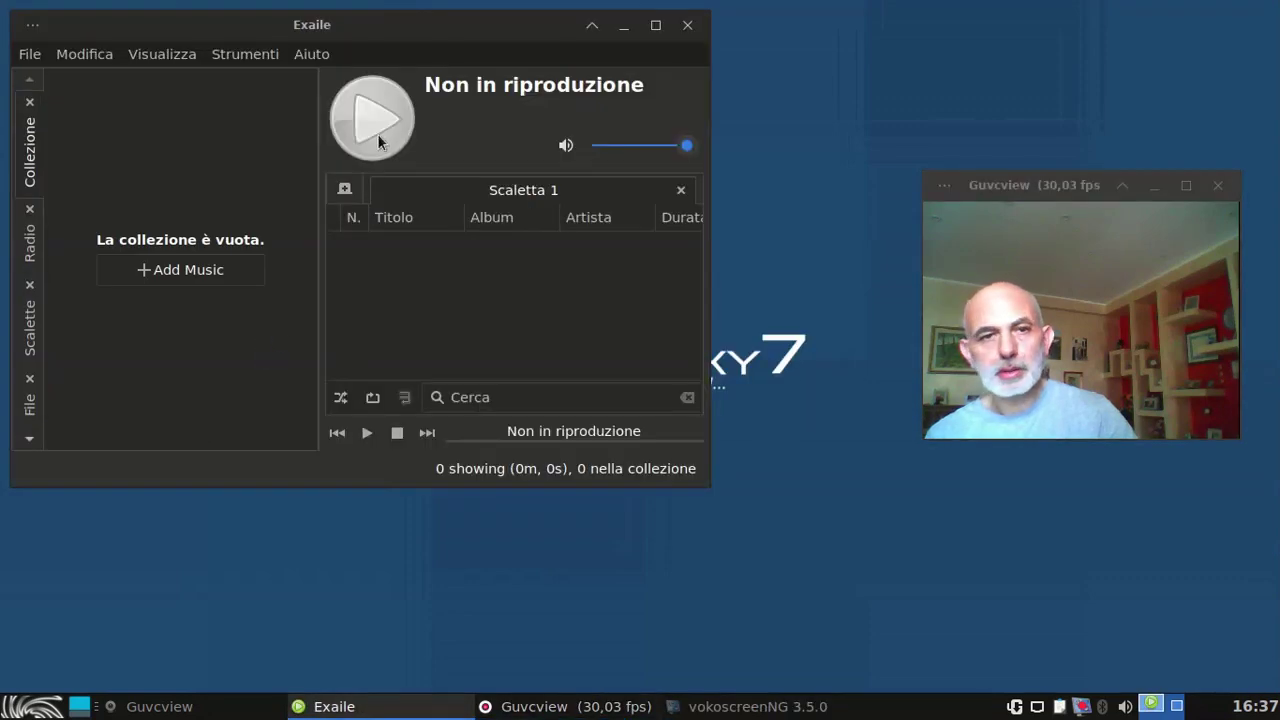
pyautogui.moveTo(505, 32); pyautogui.dragTo(555, 72)
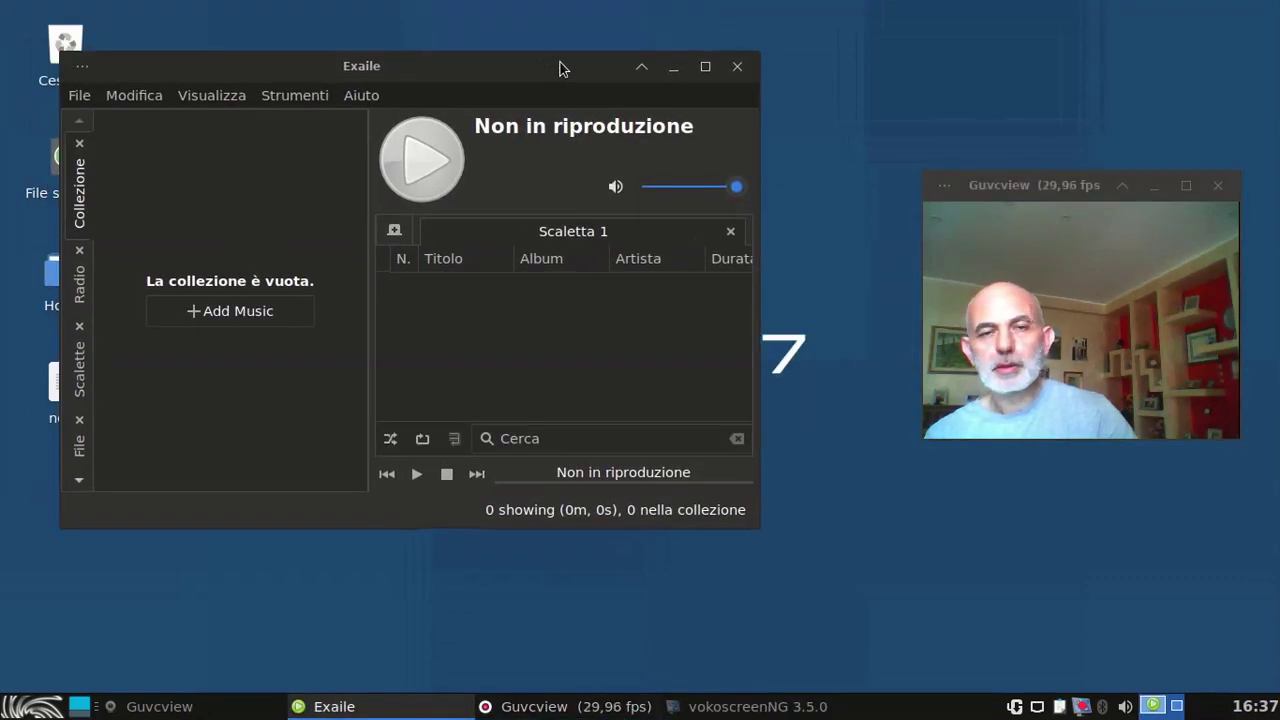
pyautogui.click(737, 67)
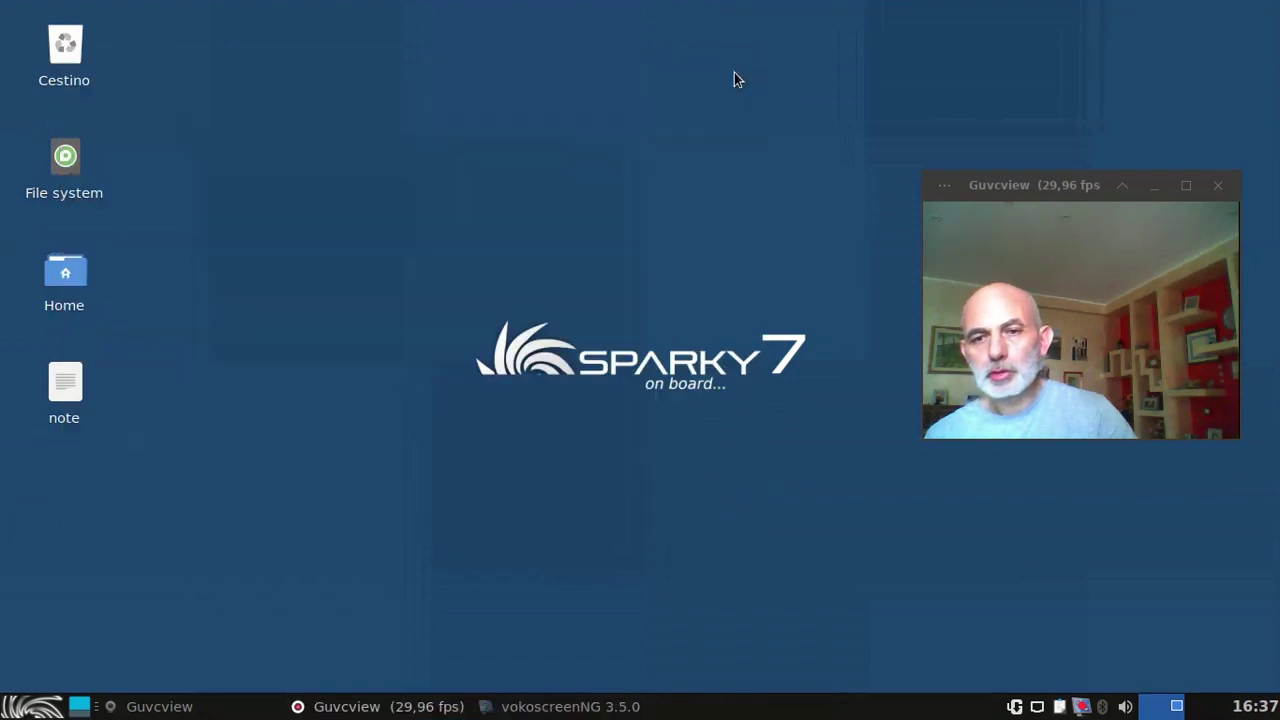
# Launch the VLC media player from the Multimedia applications, accept its privacy policy with metadata network access allowed, and close it.
pyautogui.click(20, 706)
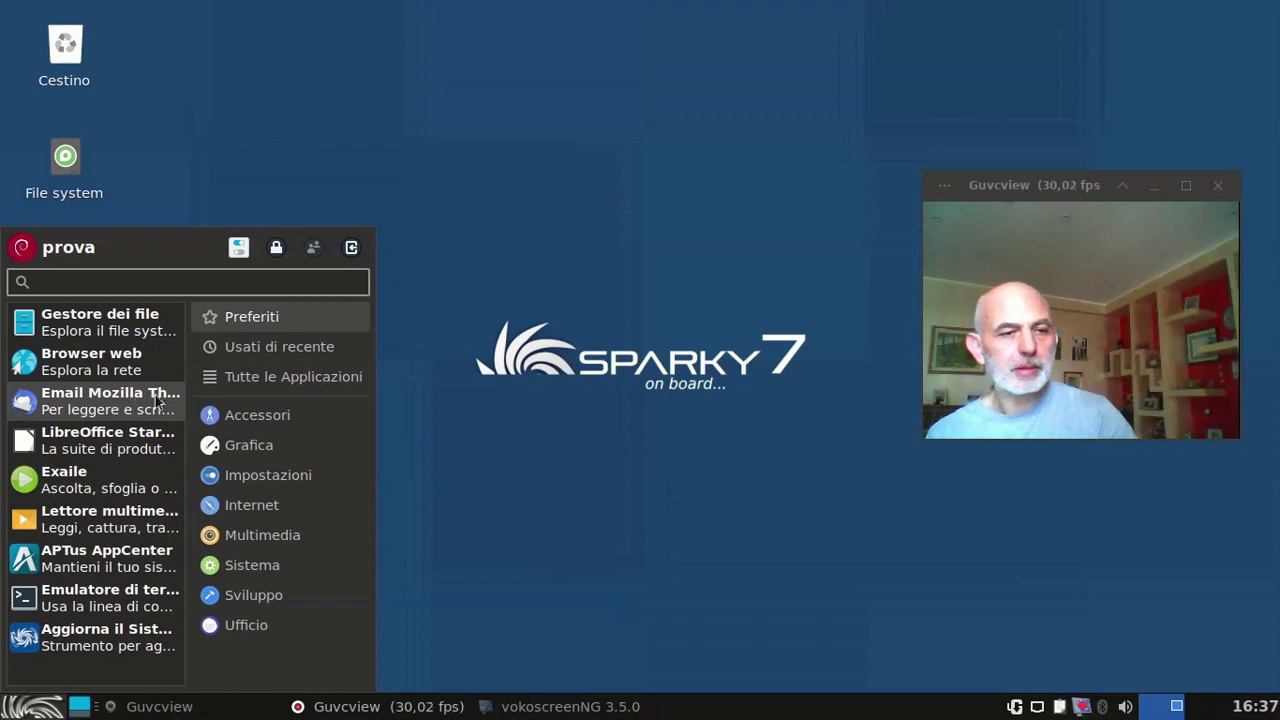
pyautogui.click(241, 533)
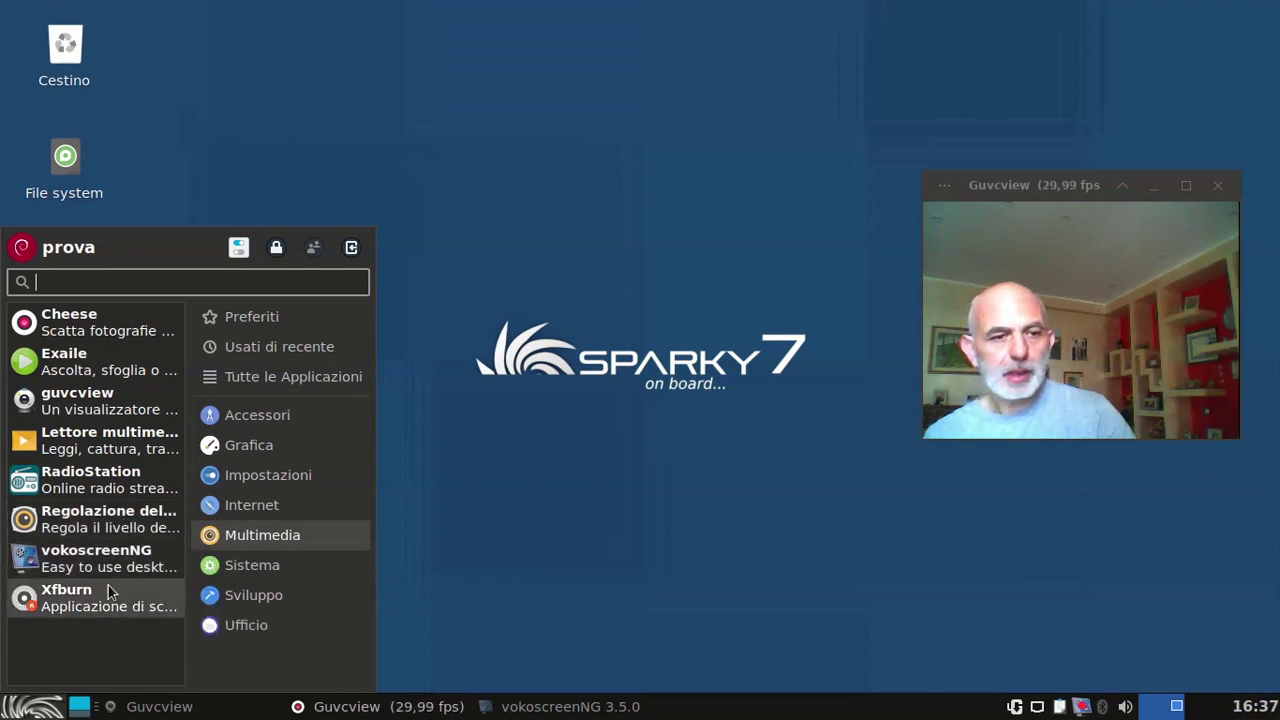
pyautogui.click(140, 450)
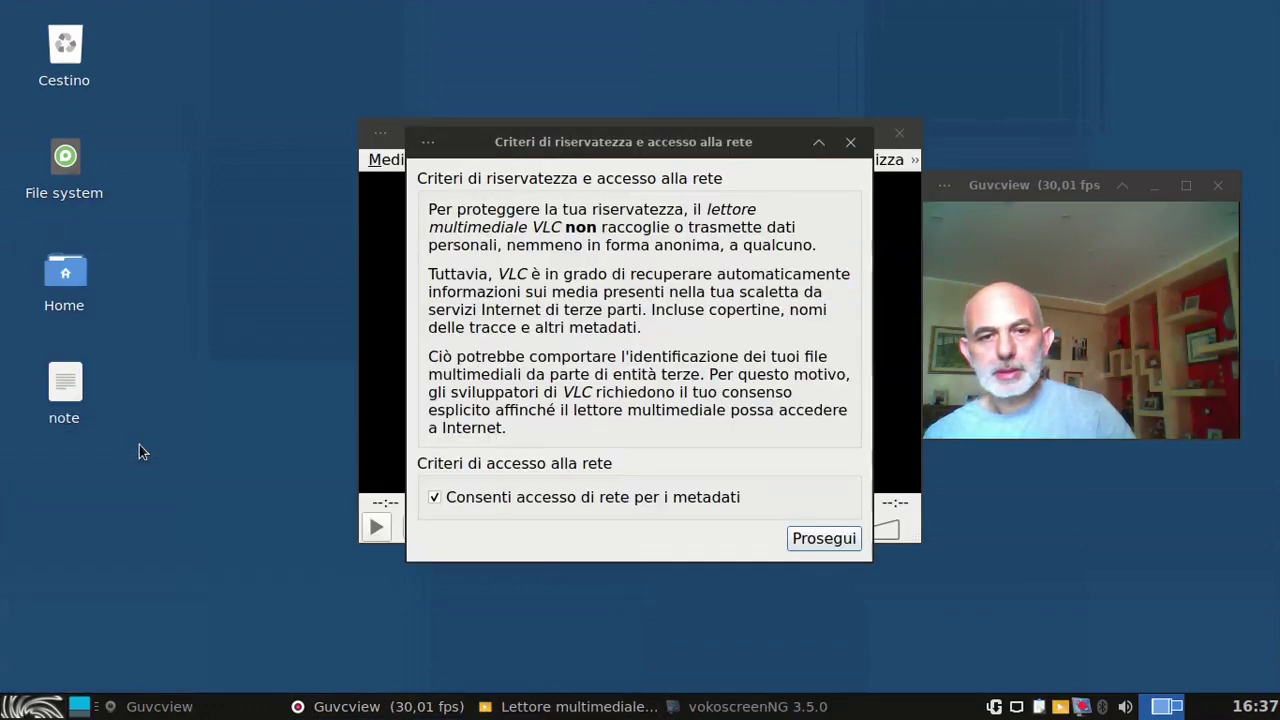
pyautogui.click(829, 541)
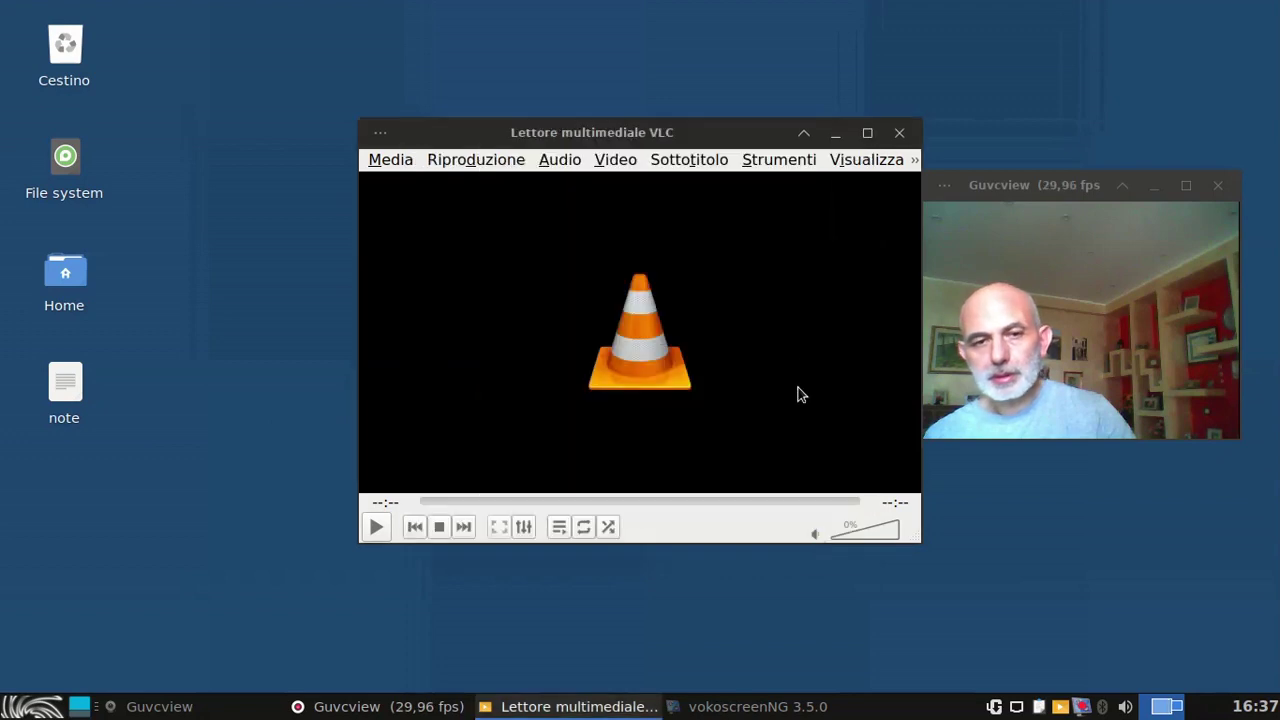
pyautogui.click(908, 132)
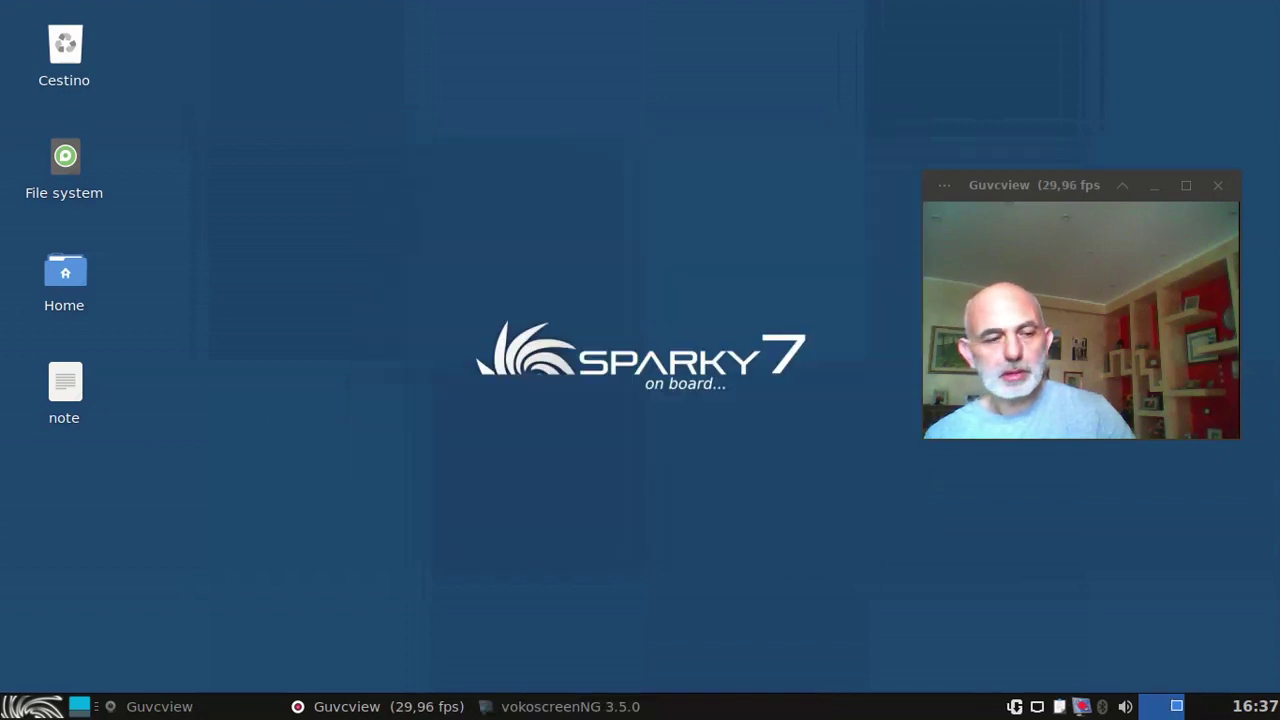
# Look over the Multimedia, Sistema and Sviluppo applications, launch Navigatore di icone and shift its window towards the middle of the desktop.
pyautogui.click(8, 706)
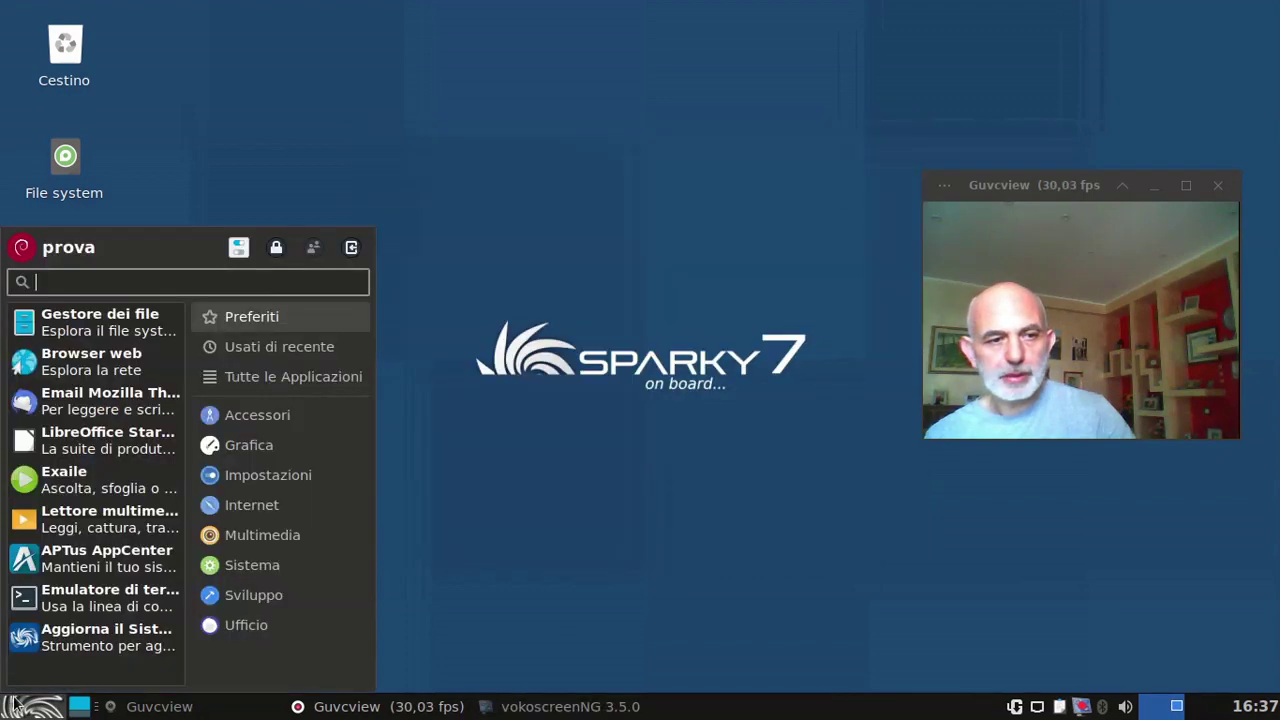
pyautogui.click(261, 542)
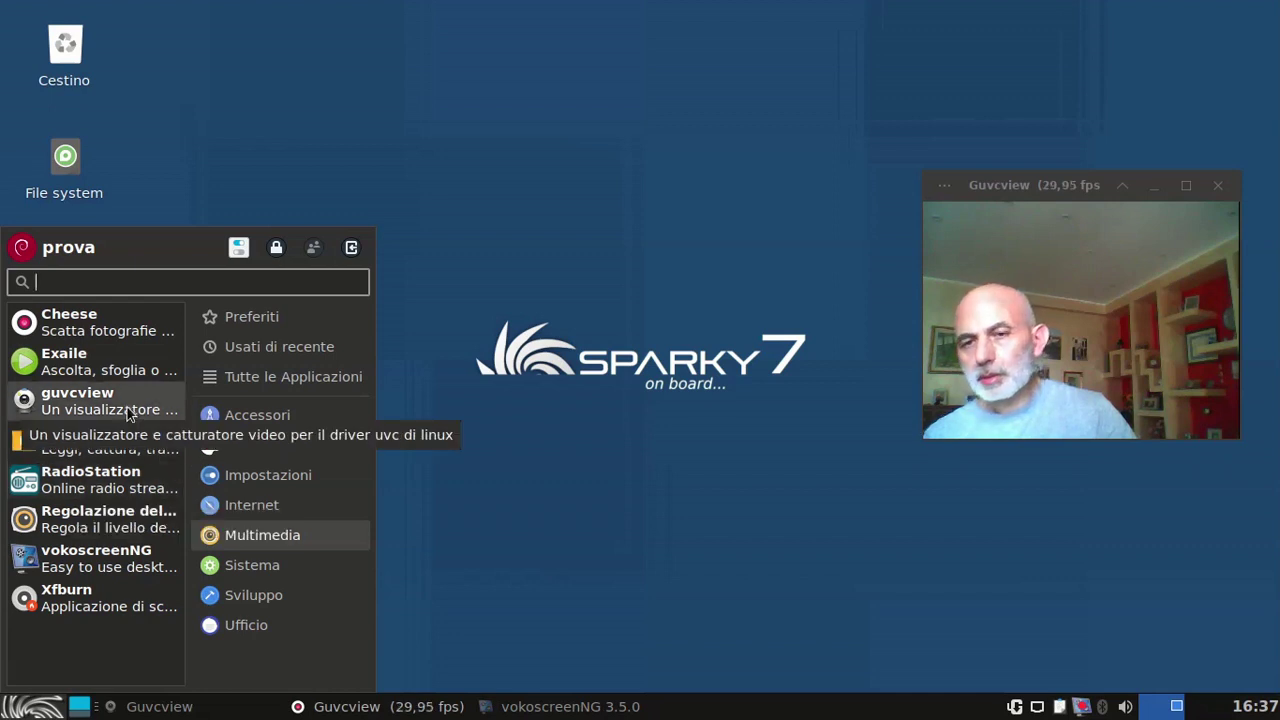
pyautogui.click(234, 563)
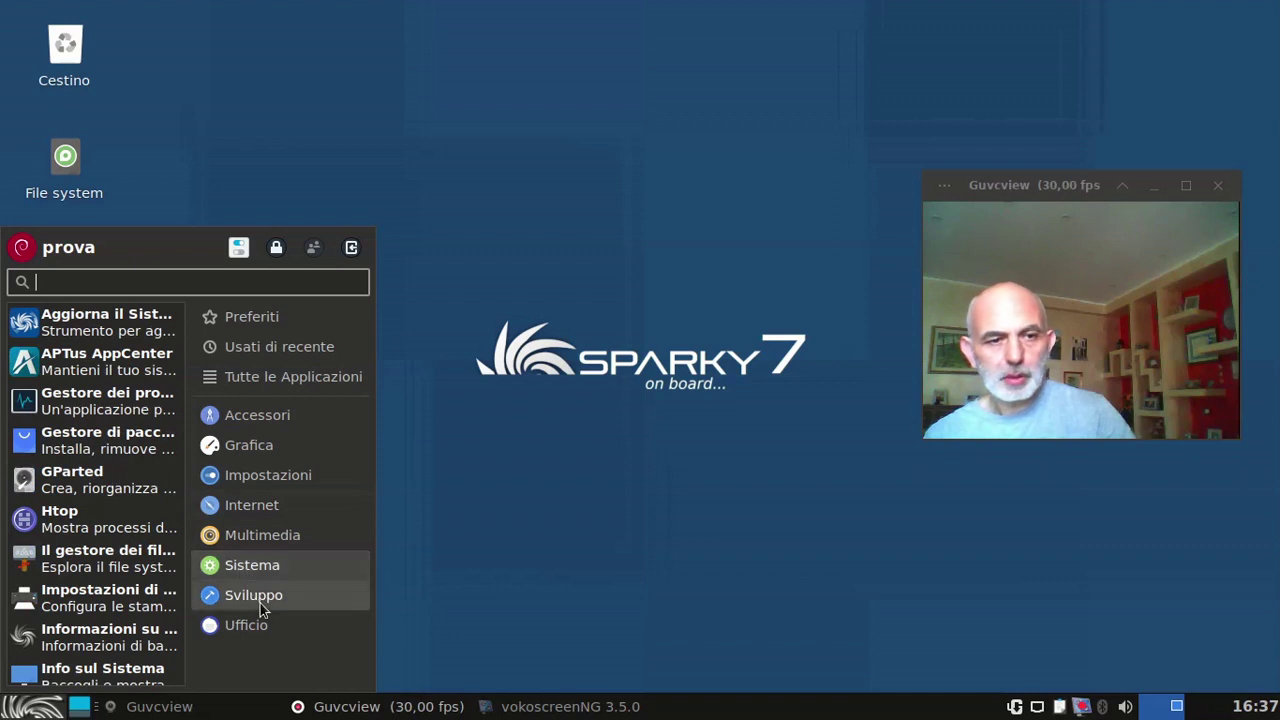
pyautogui.click(260, 603)
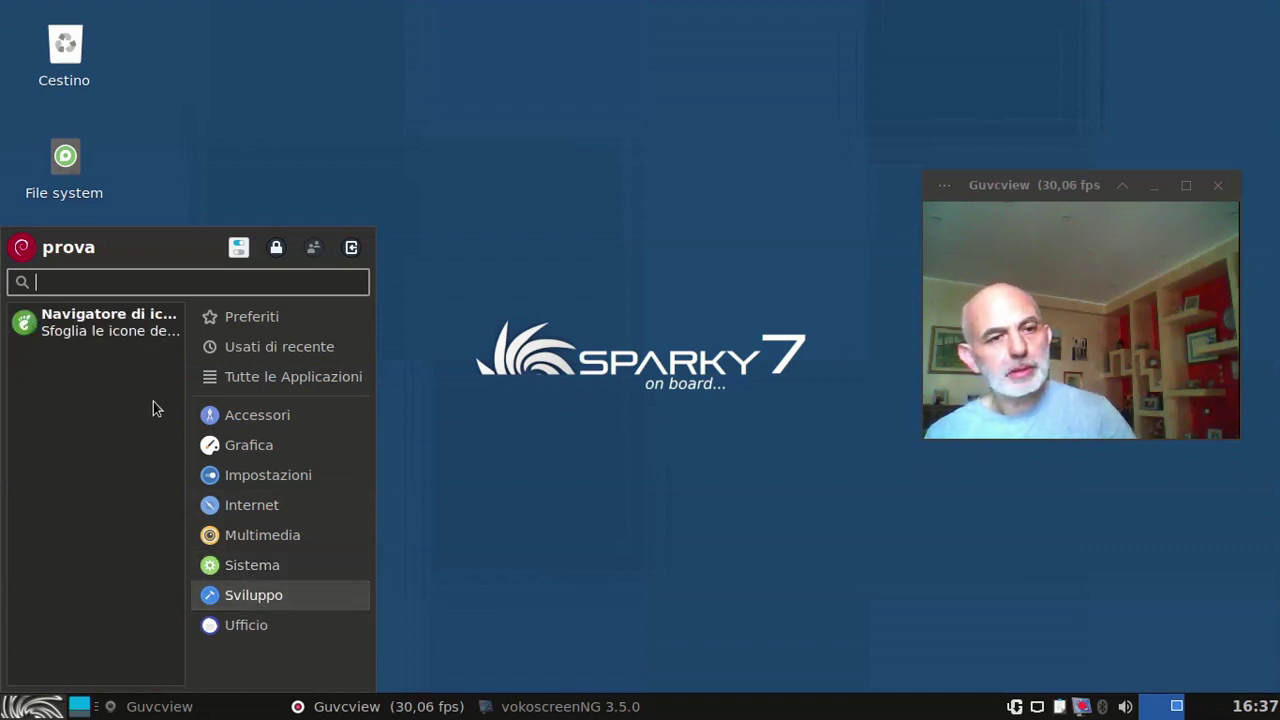
pyautogui.click(138, 330)
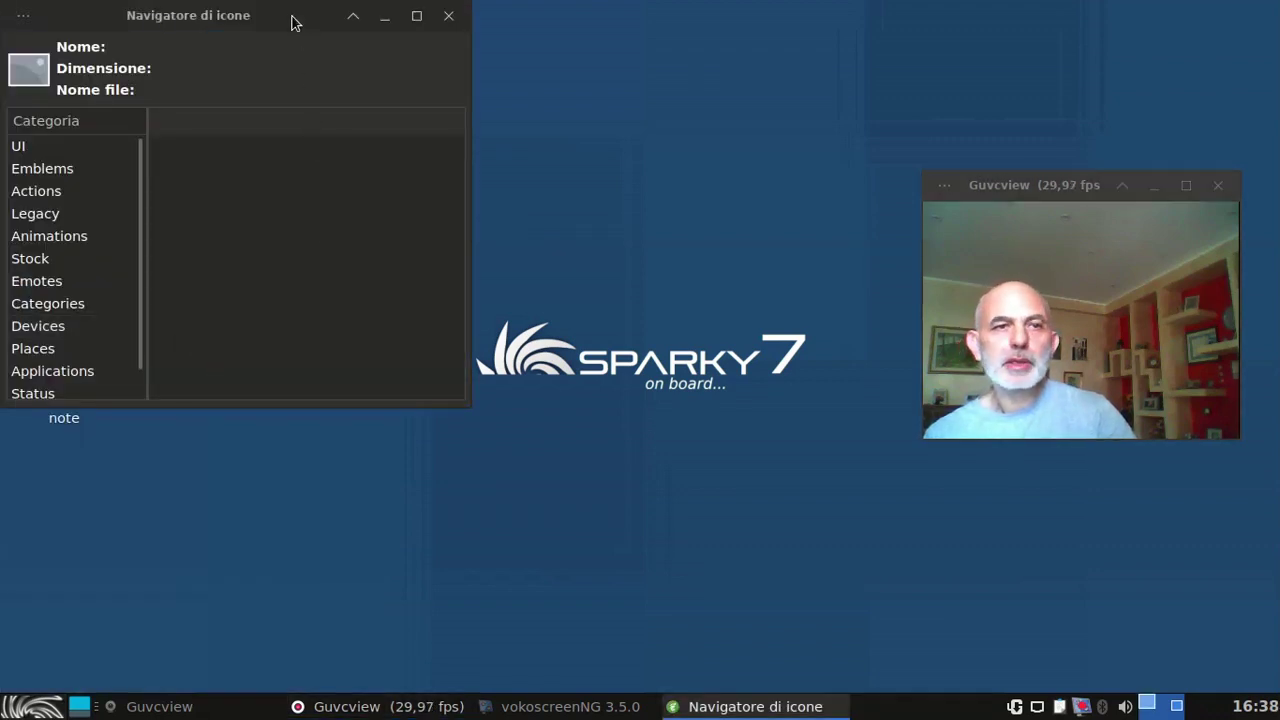
pyautogui.moveTo(295, 22); pyautogui.dragTo(646, 193)
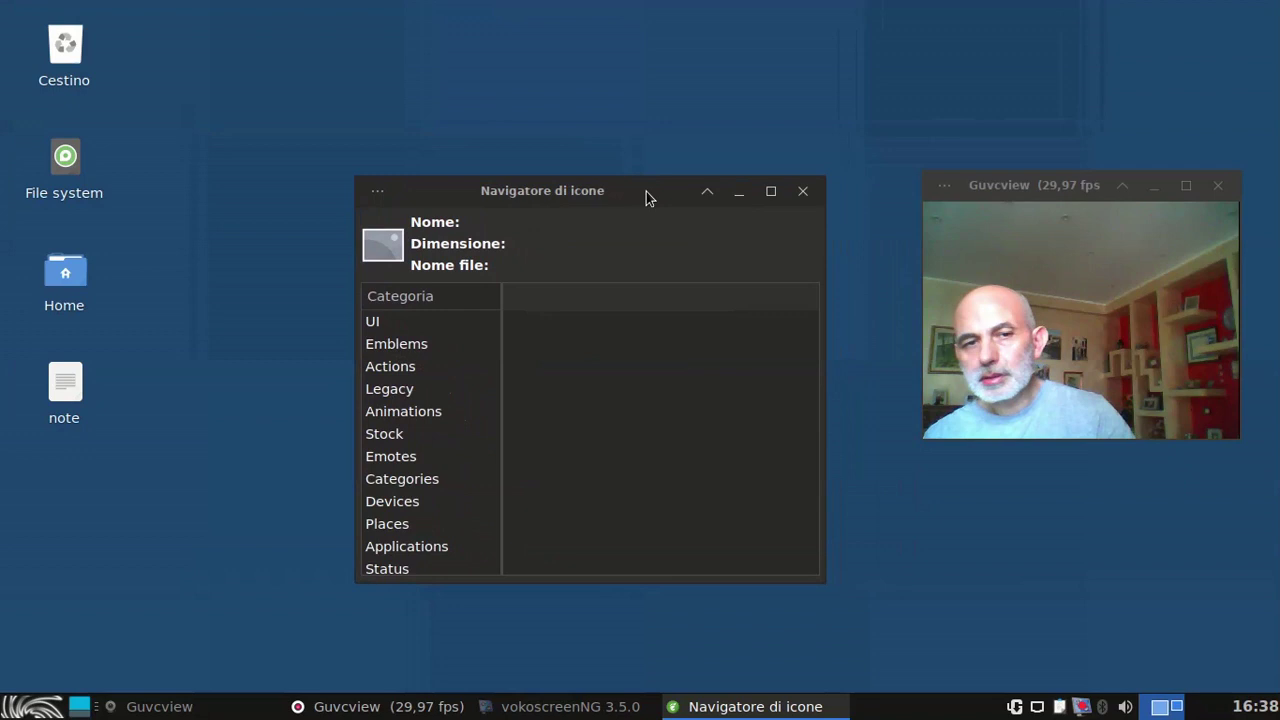
# Browse the Emblems and Actions icons in Navigatore di icone and look over the list of icon categories.
pyautogui.click(445, 350)
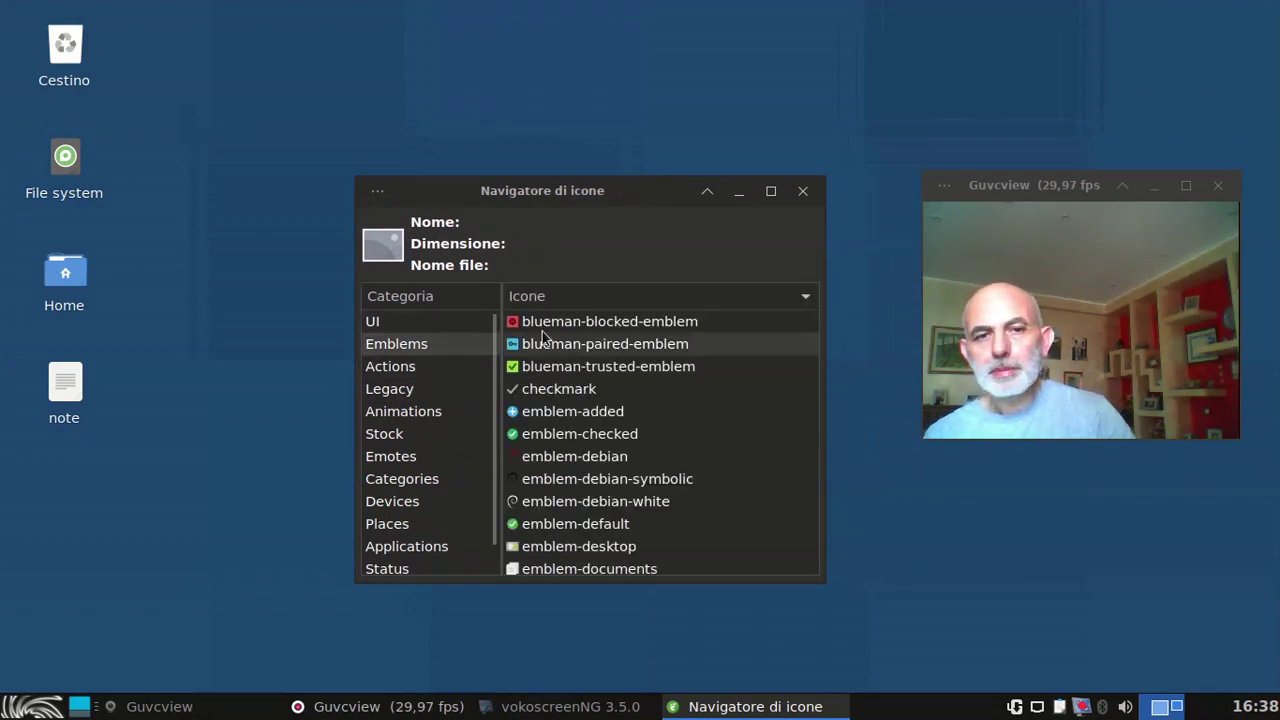
pyautogui.scroll(-3, 530, 490)
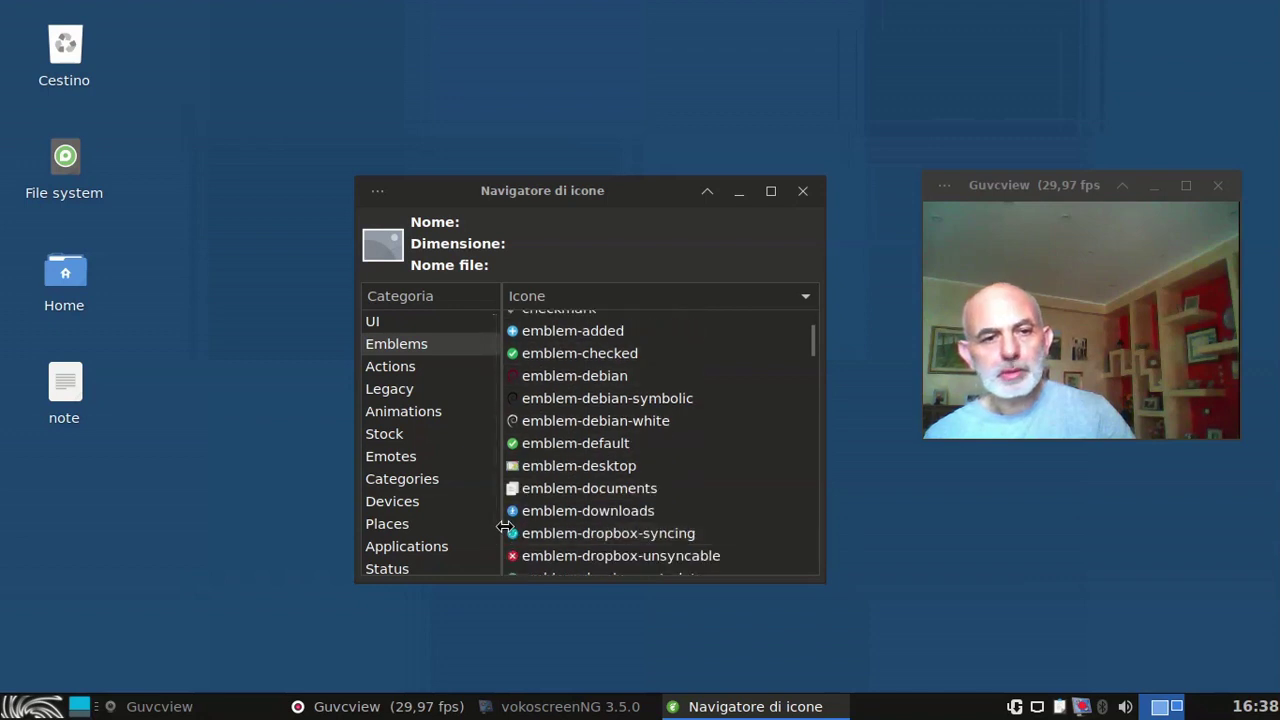
pyautogui.click(400, 413)
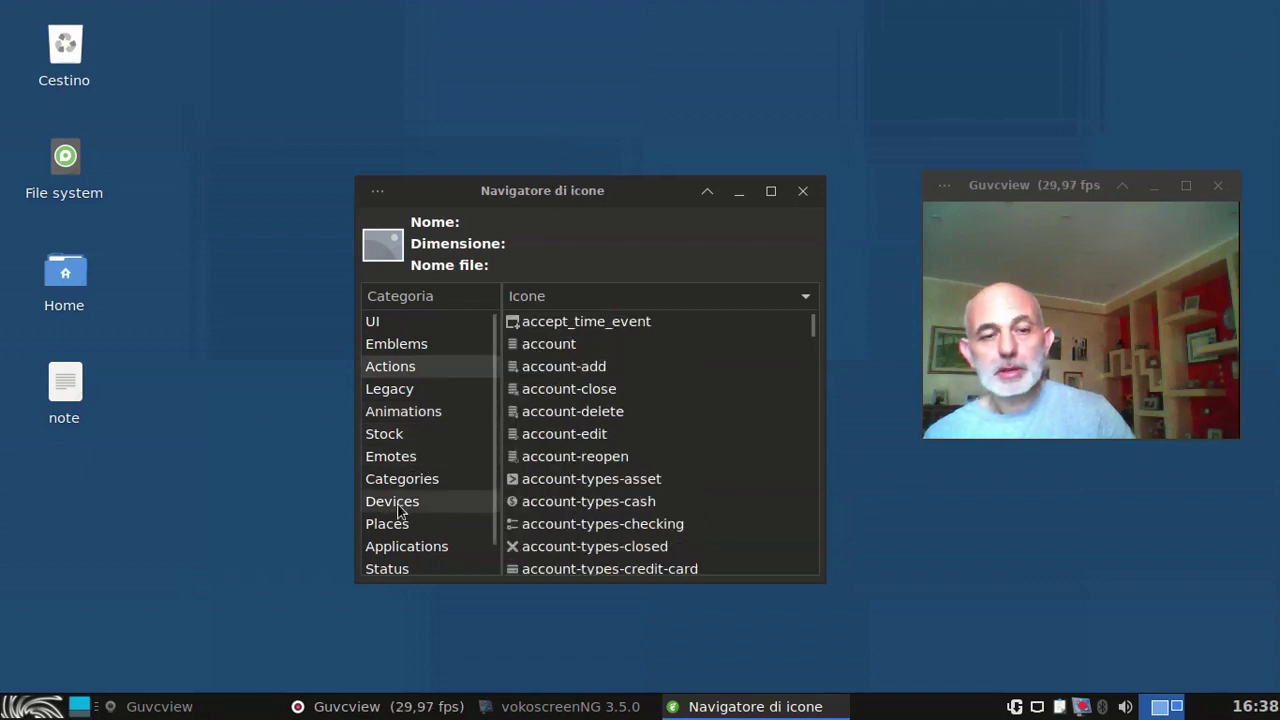
pyautogui.scroll(-1, 450, 500)
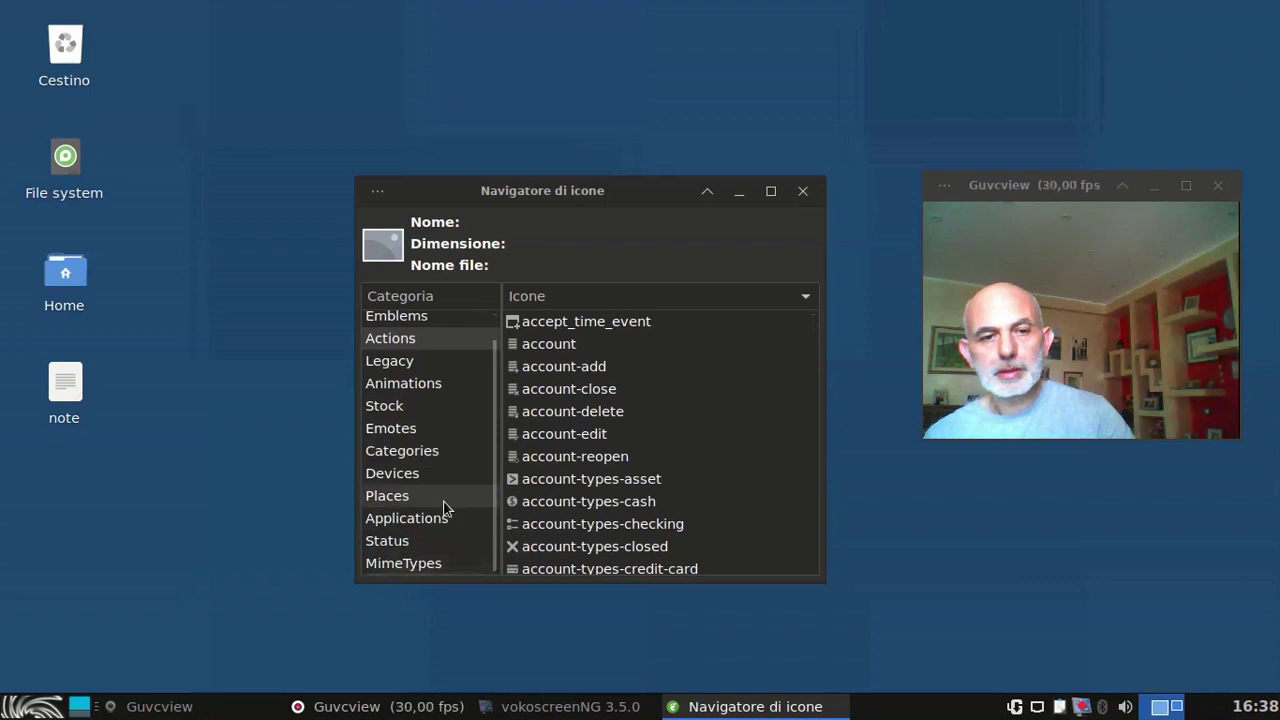
pyautogui.scroll(1, 445, 508)
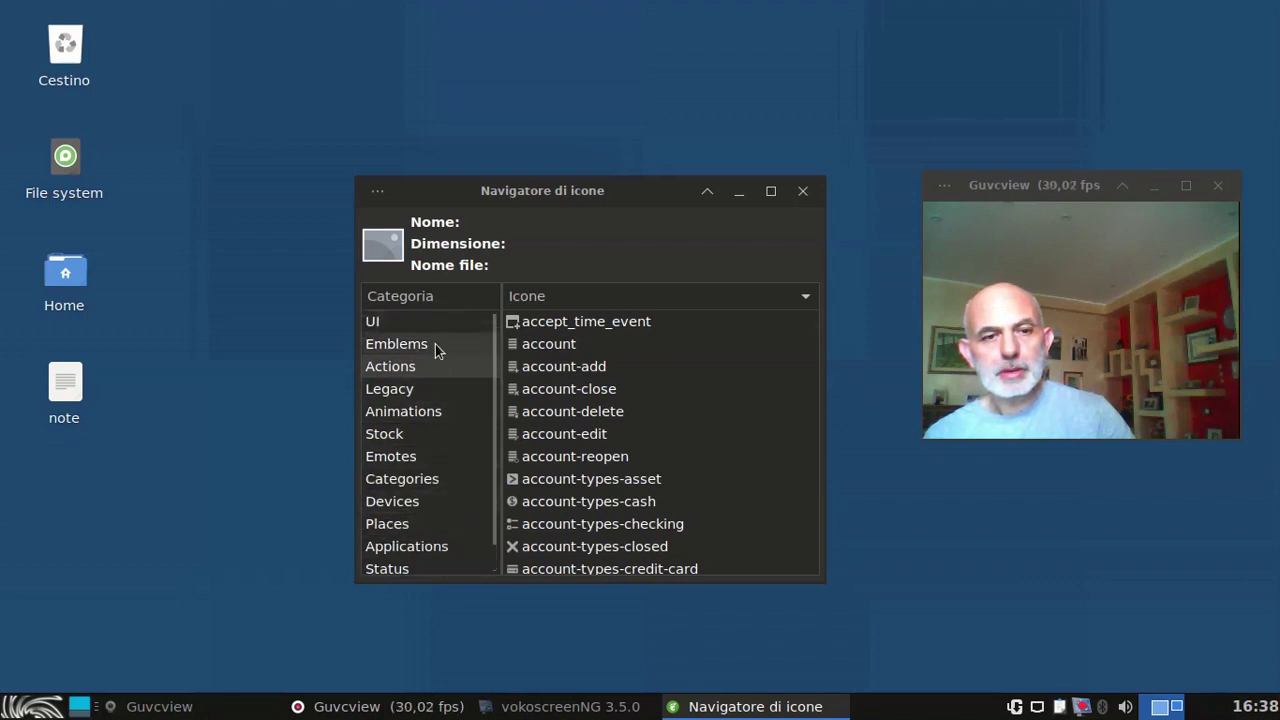
# Look at the Categories icons, browse through the Emotes icons, and close Navigatore di icone.
pyautogui.click(408, 488)
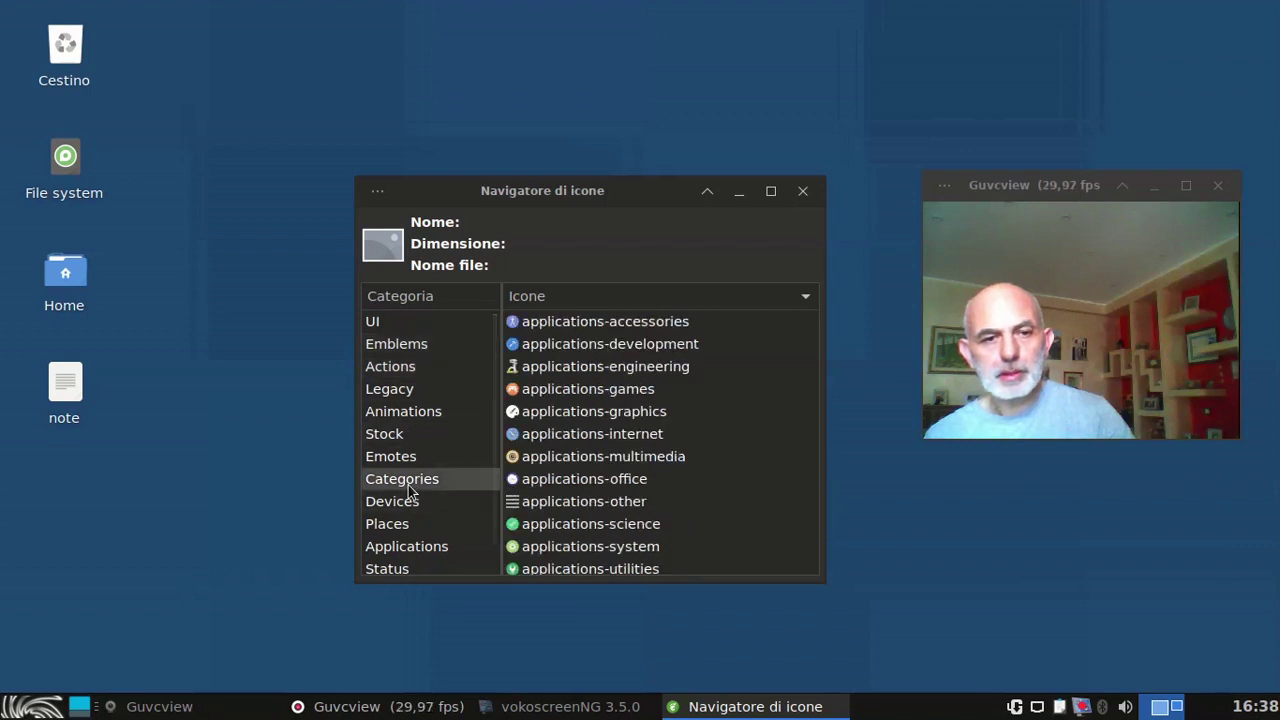
pyautogui.click(404, 458)
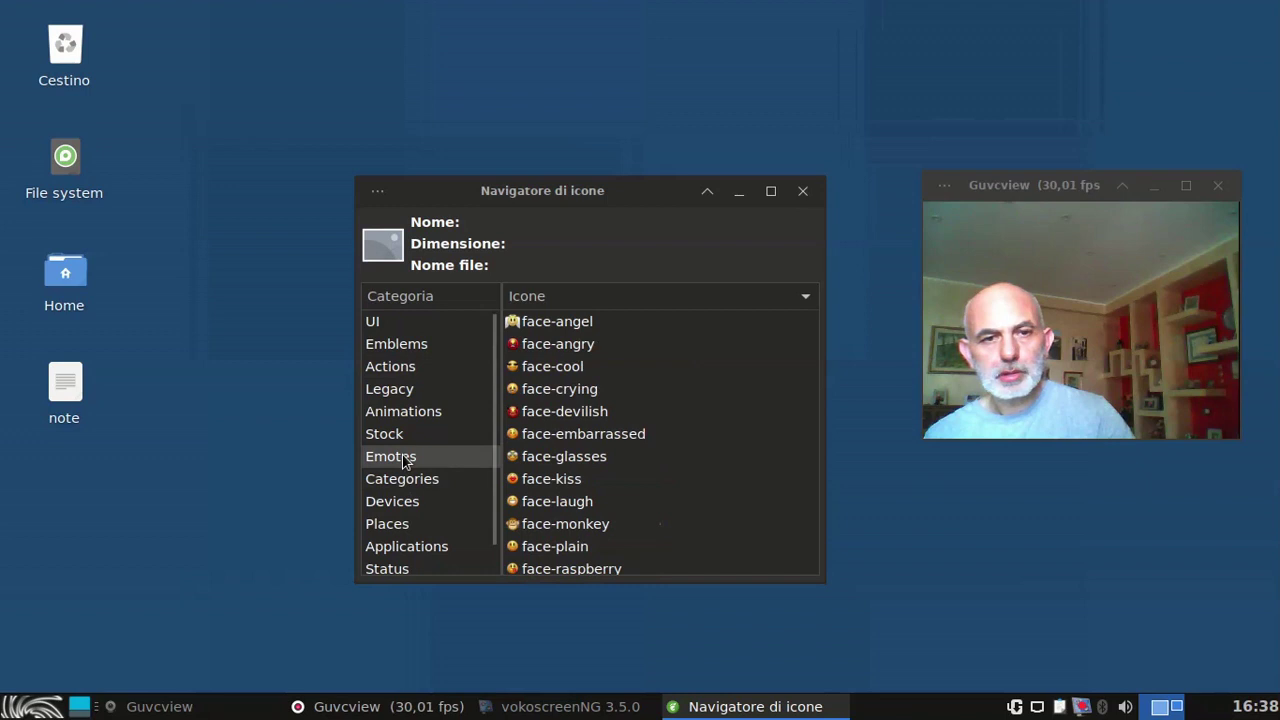
pyautogui.scroll(-5, 587, 394)
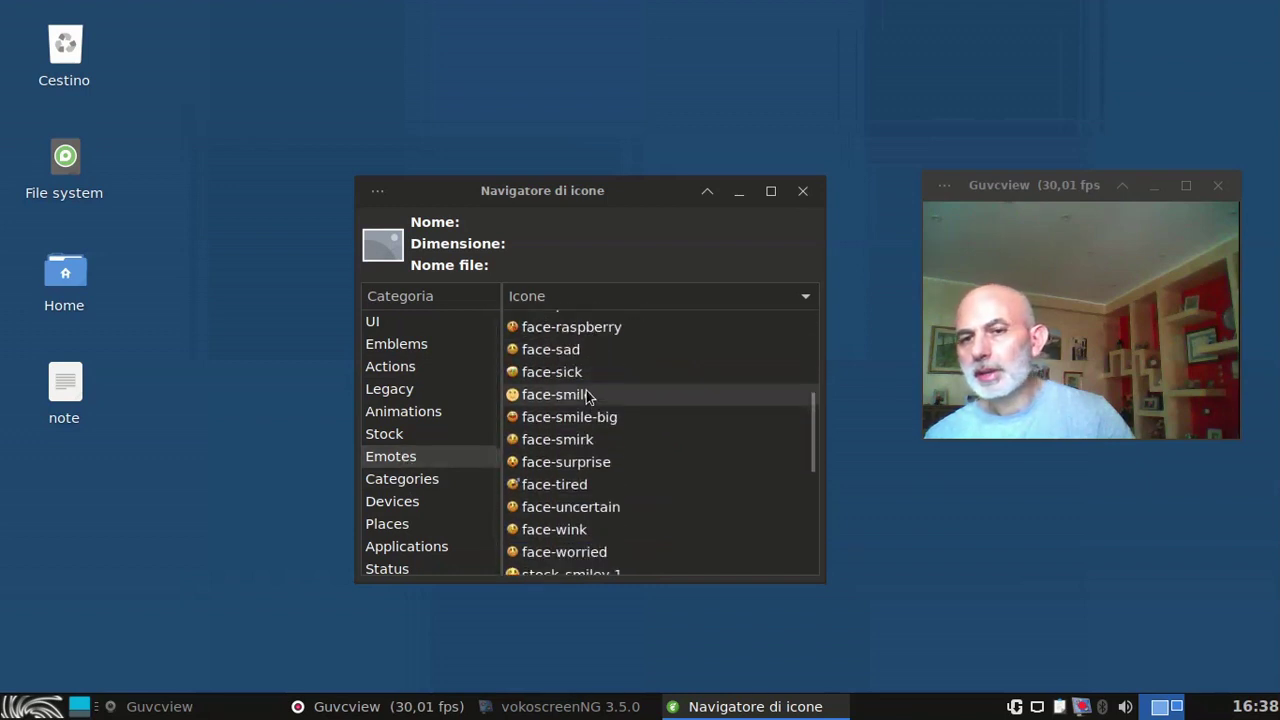
pyautogui.scroll(-2, 587, 394)
pyautogui.scroll(-2, 578, 392)
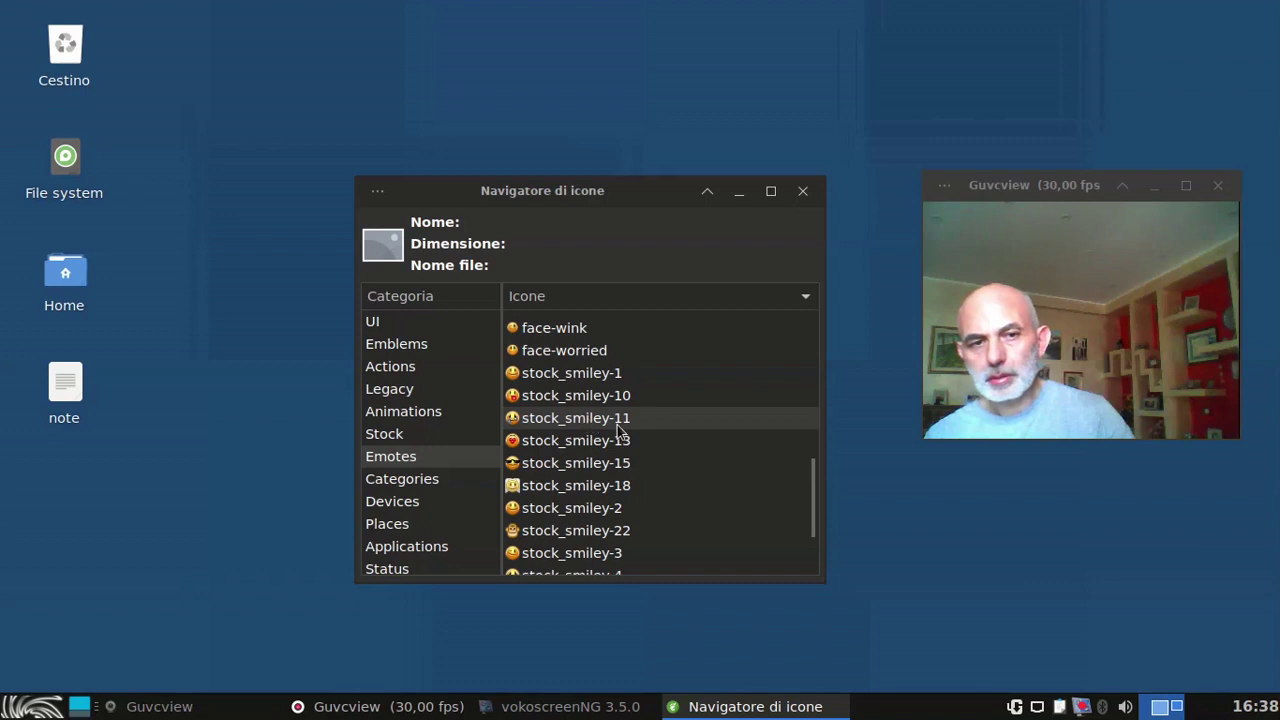
pyautogui.click(803, 191)
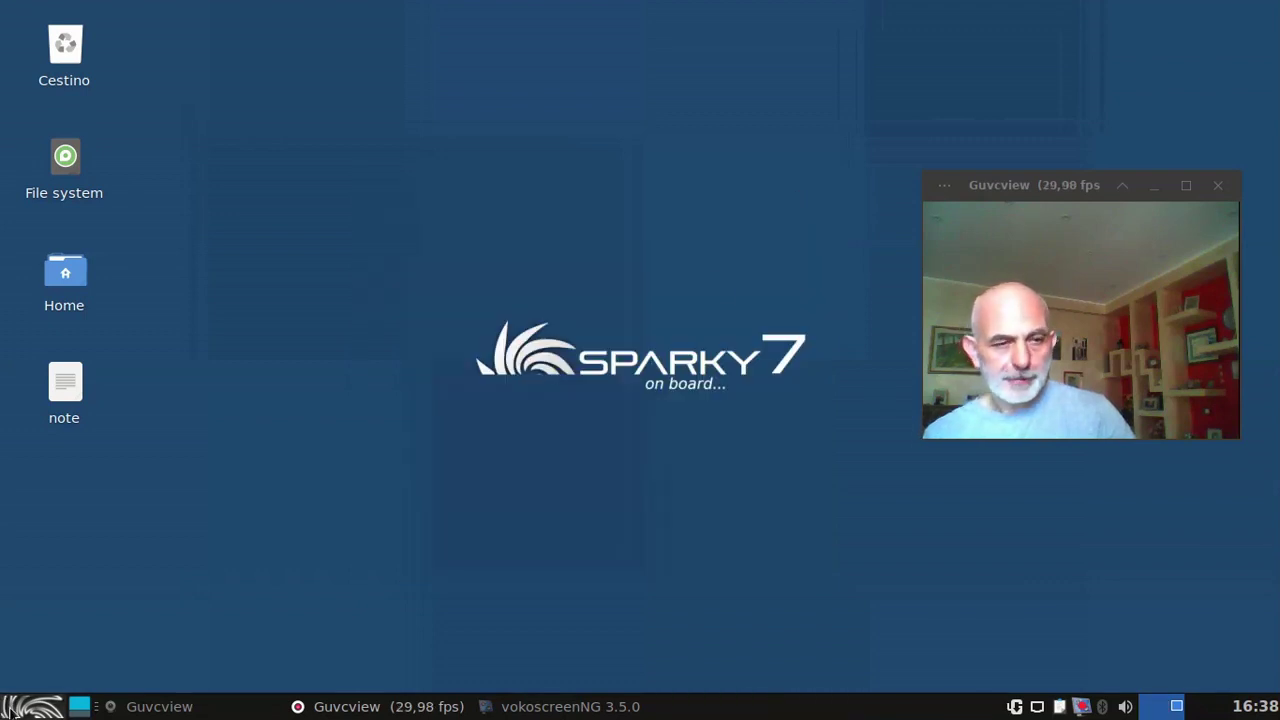
pyautogui.click(28, 706)
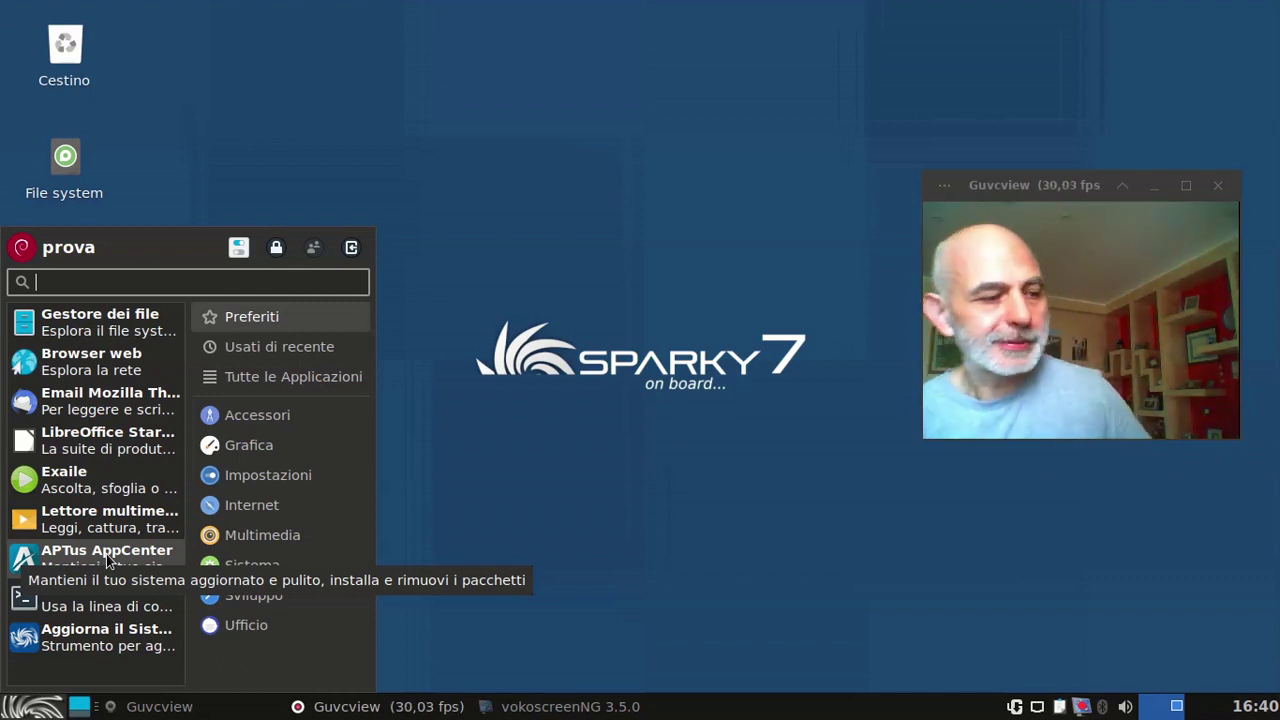
pyautogui.click(473, 295)
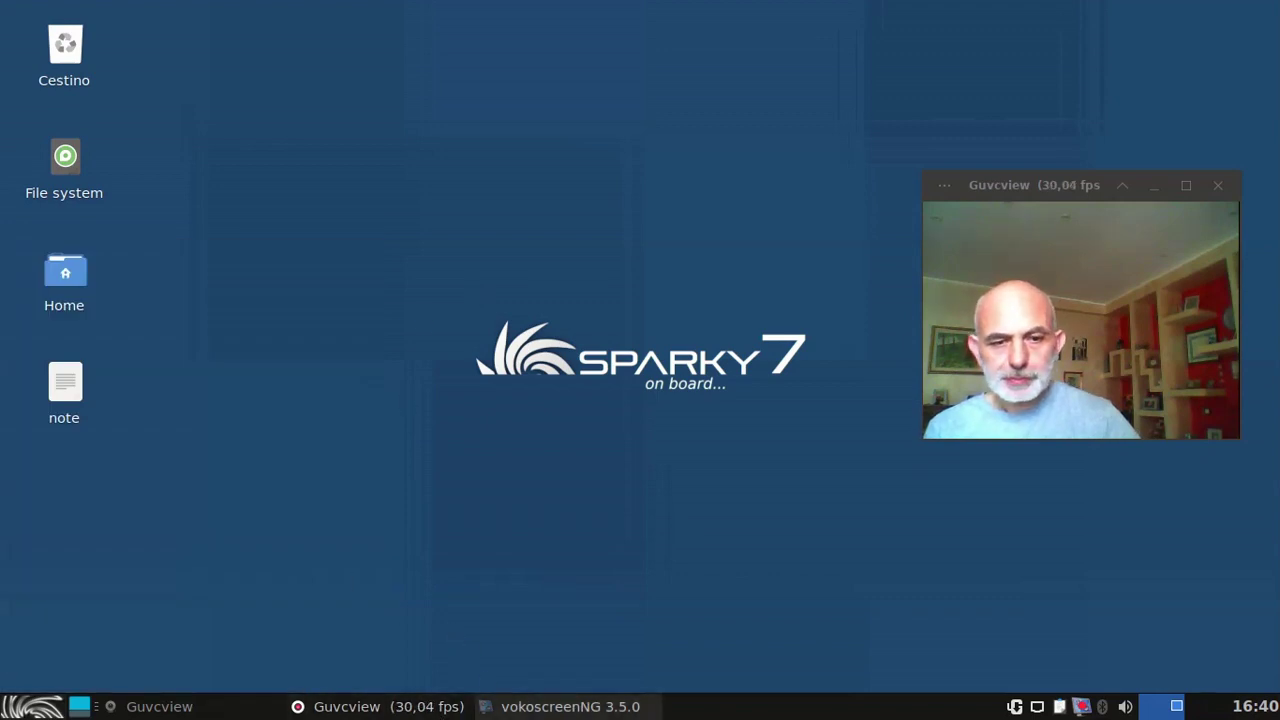
# Switch to vokoscreenNG and stop the running screen recording.
pyautogui.click(490, 706)
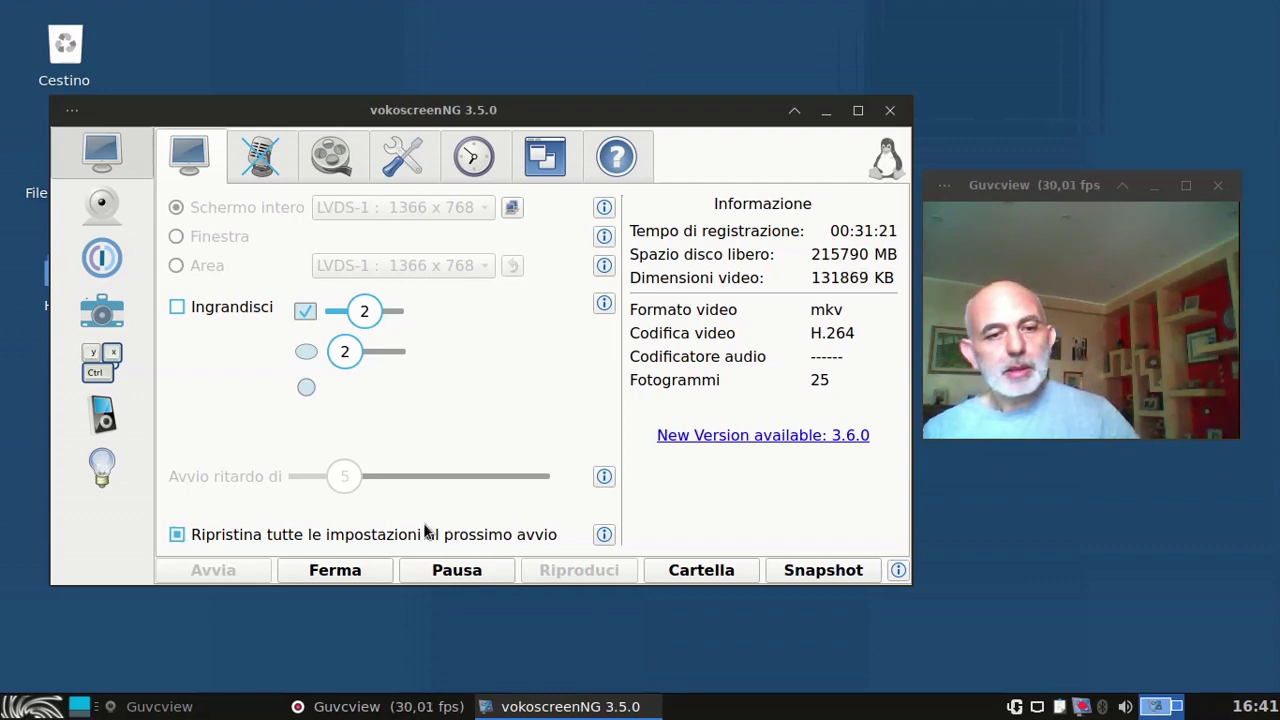
pyautogui.click(368, 572)
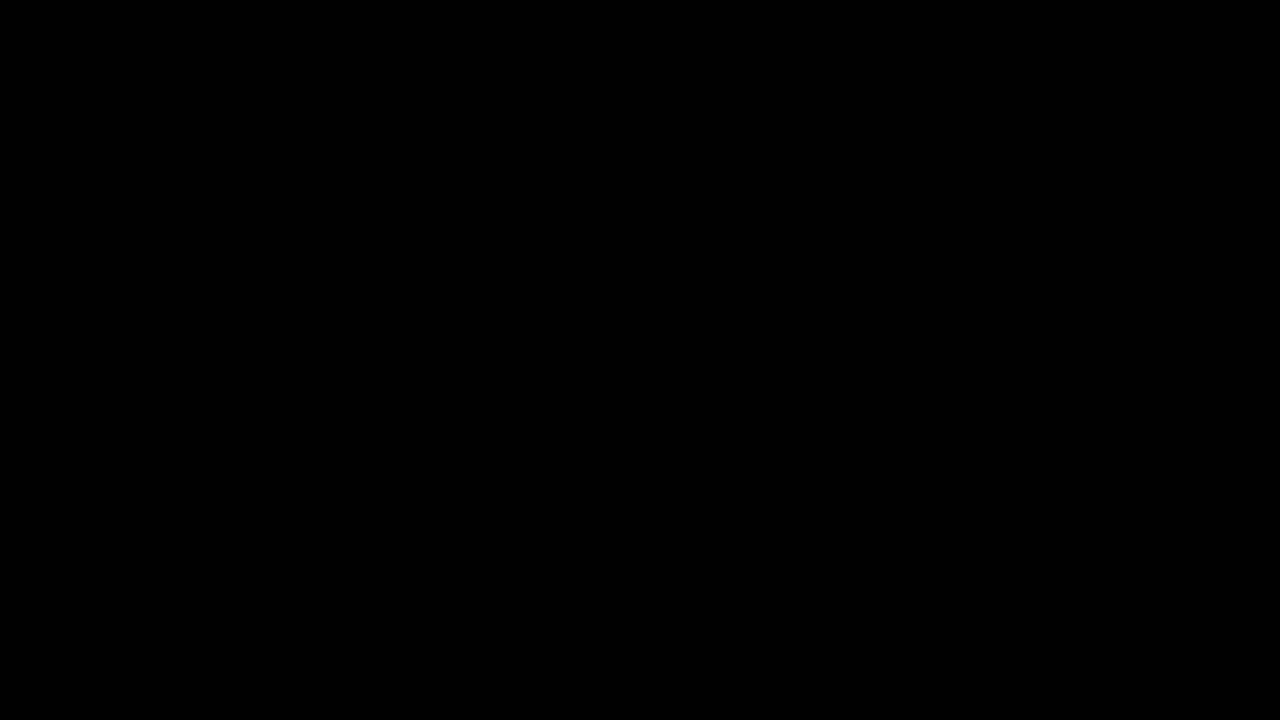